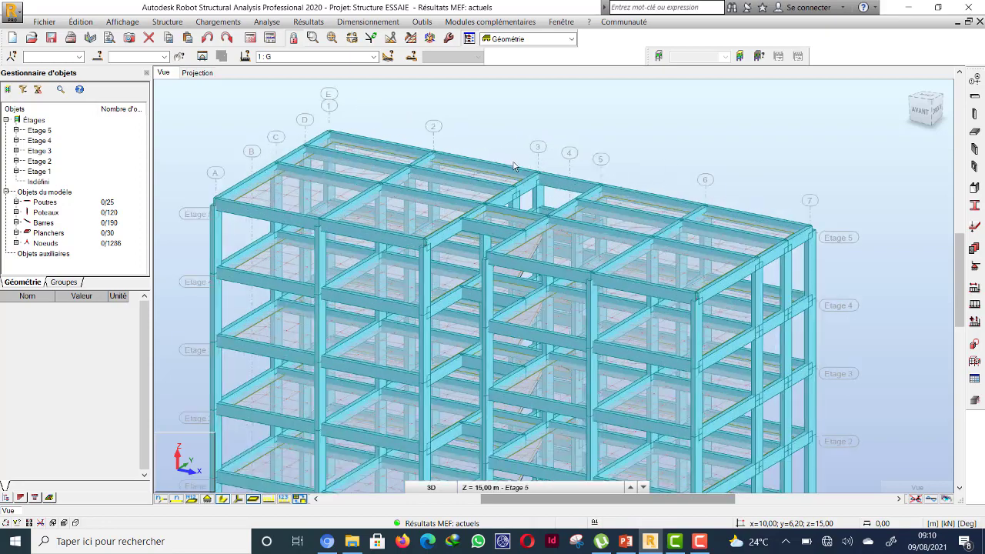
Show the XY plan at the Base level, 0,00 m, and display the support symbols.
middle_drag(539, 286, 532, 264)
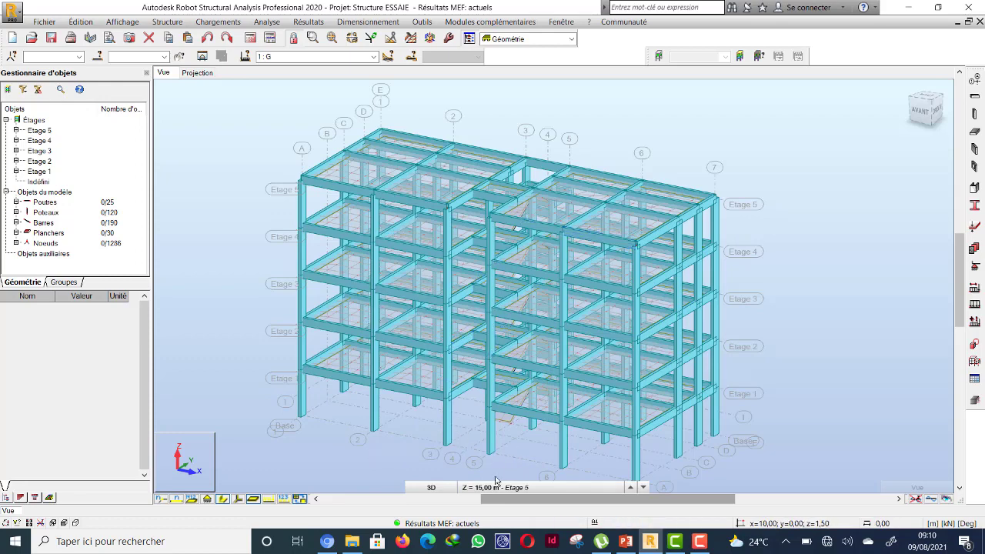
mouse_move(533, 491)
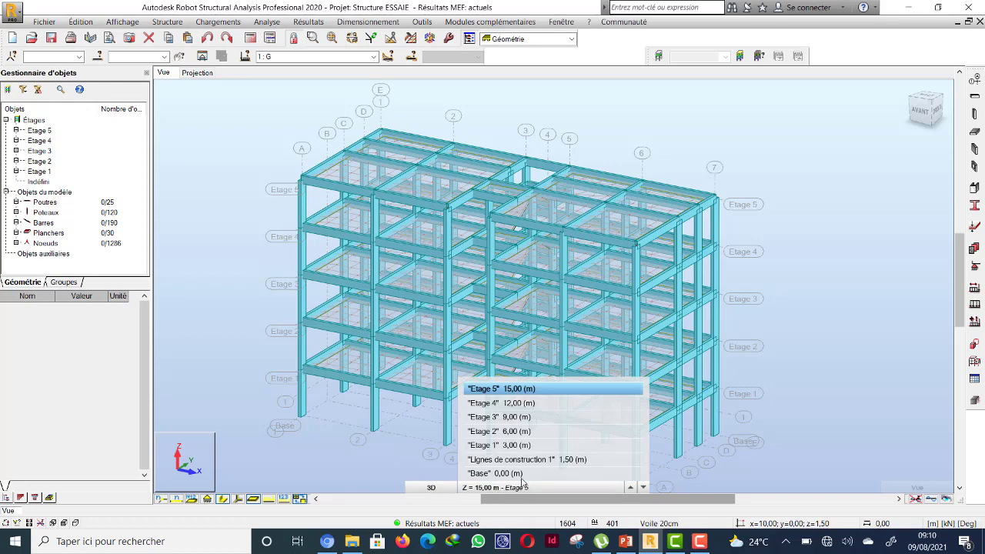
click(508, 473)
mouse_move(441, 488)
click(432, 459)
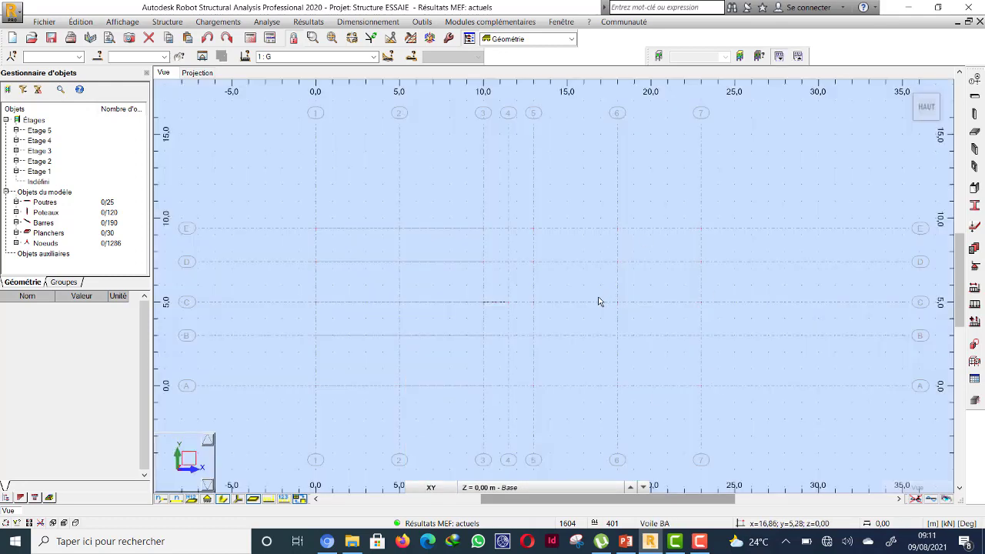
click(207, 498)
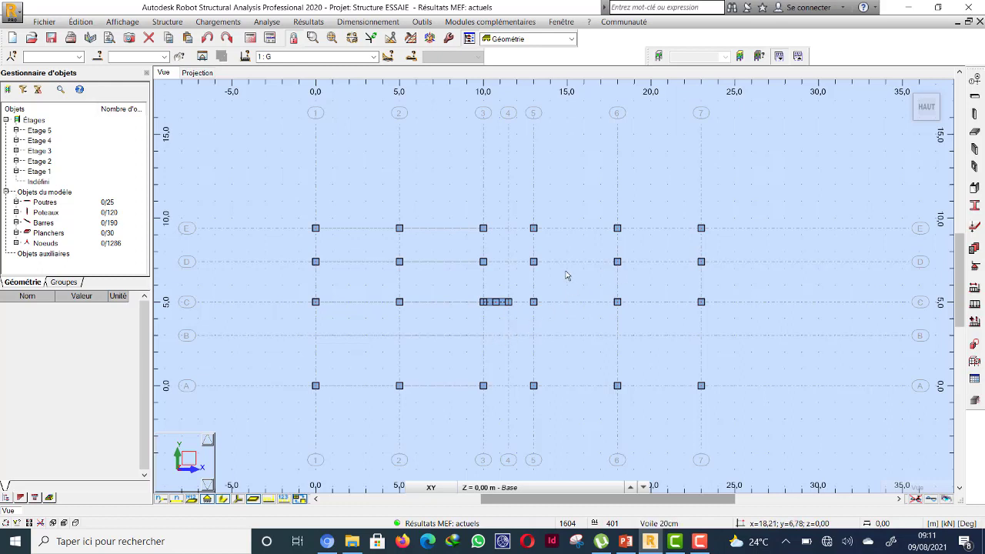
Start a new wall (Voile) and begin a new uniform thickness definition named "Voile sismique 15cm".
click(976, 150)
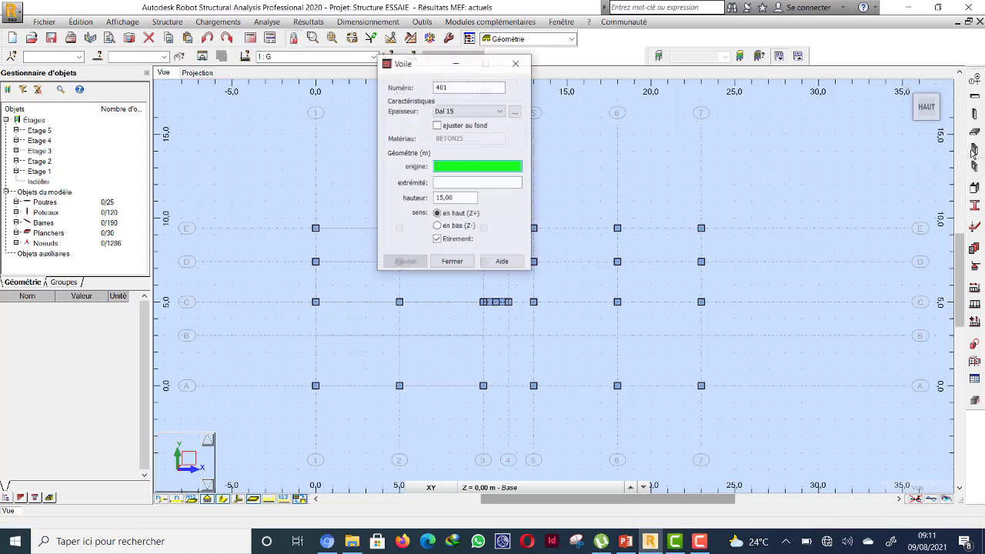
drag(419, 63, 119, 78)
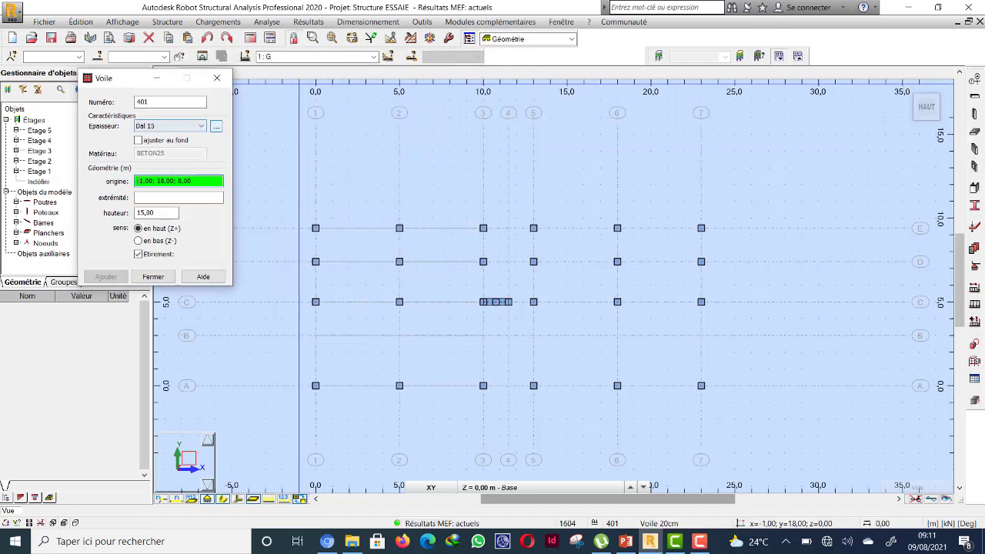
click(217, 126)
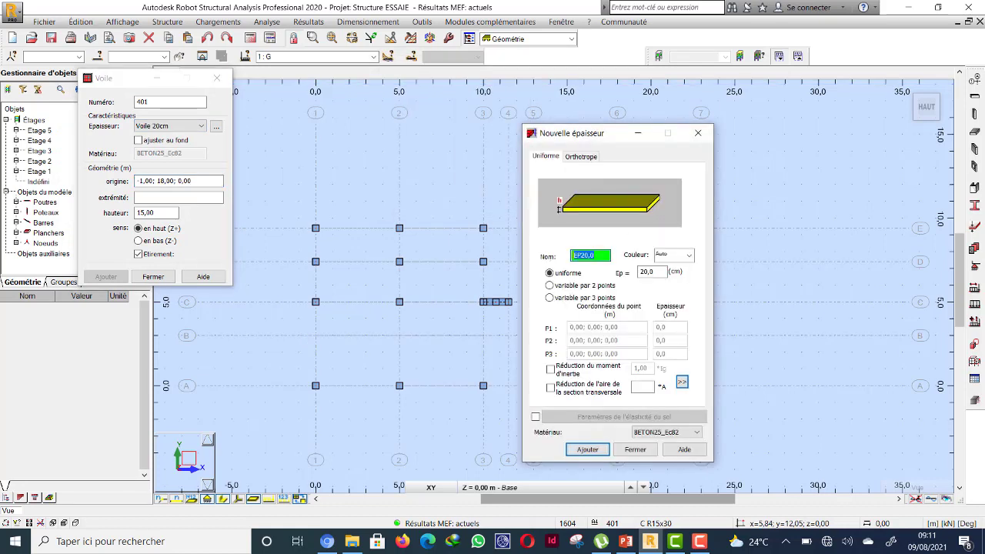
text(V)
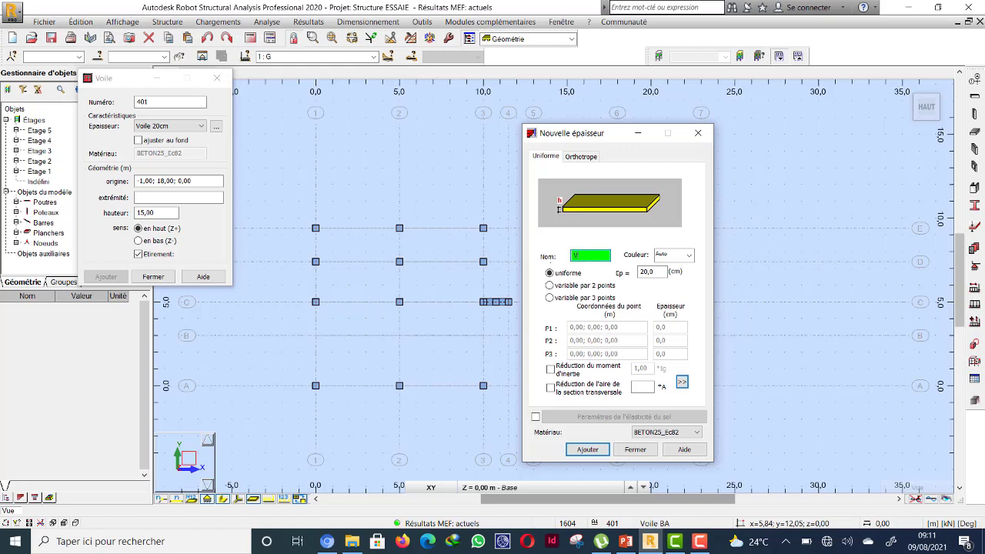
text(oil)
text(e s)
text(ismique )
text(1)
text(5cm)
key(Tab)
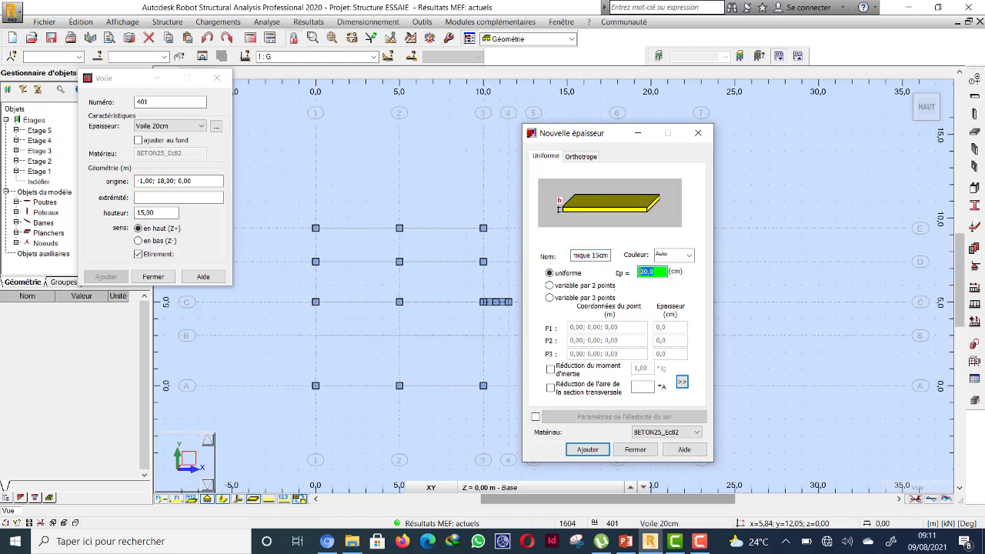
Set the new wall thickness to 15 cm with material BETON25_Ec82 and add it to the available thicknesses.
text(15)
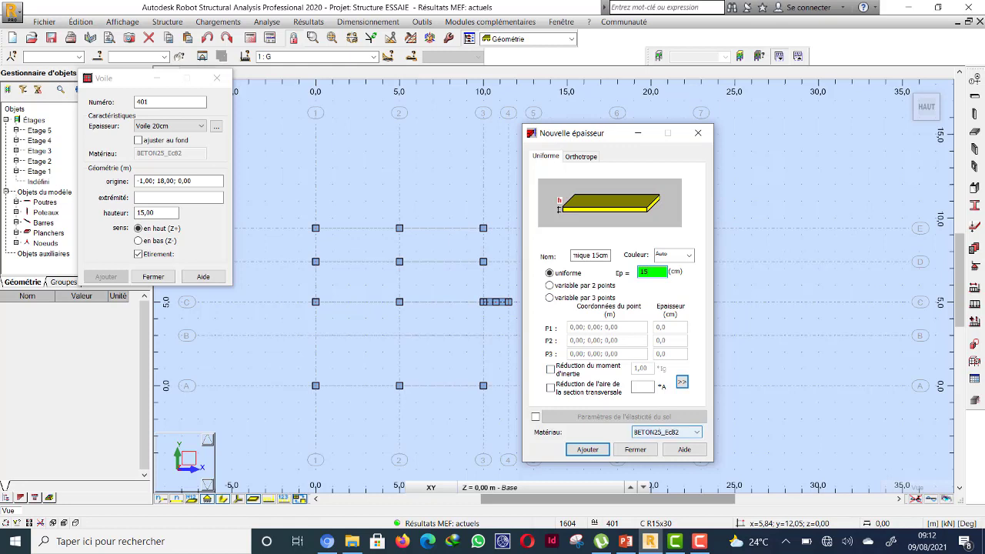
click(666, 432)
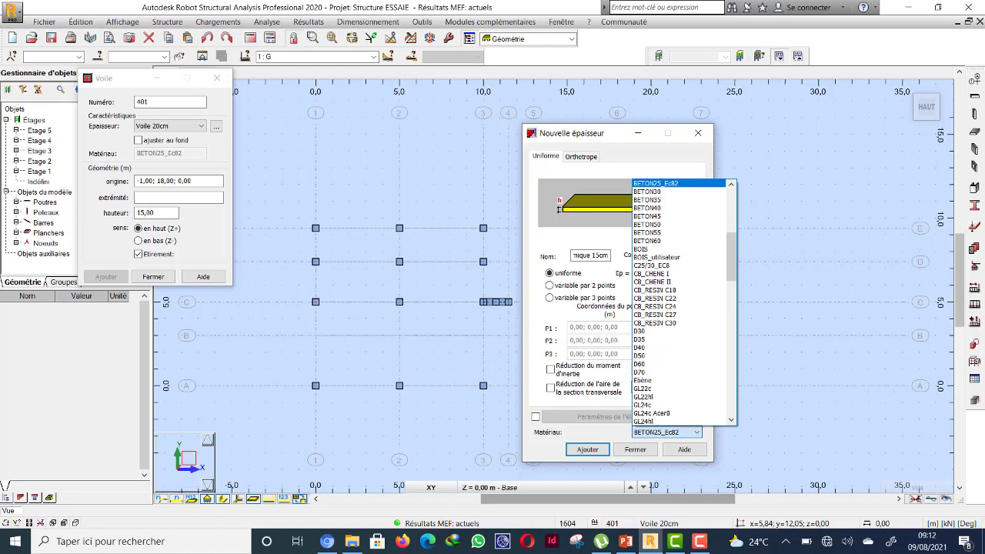
click(666, 431)
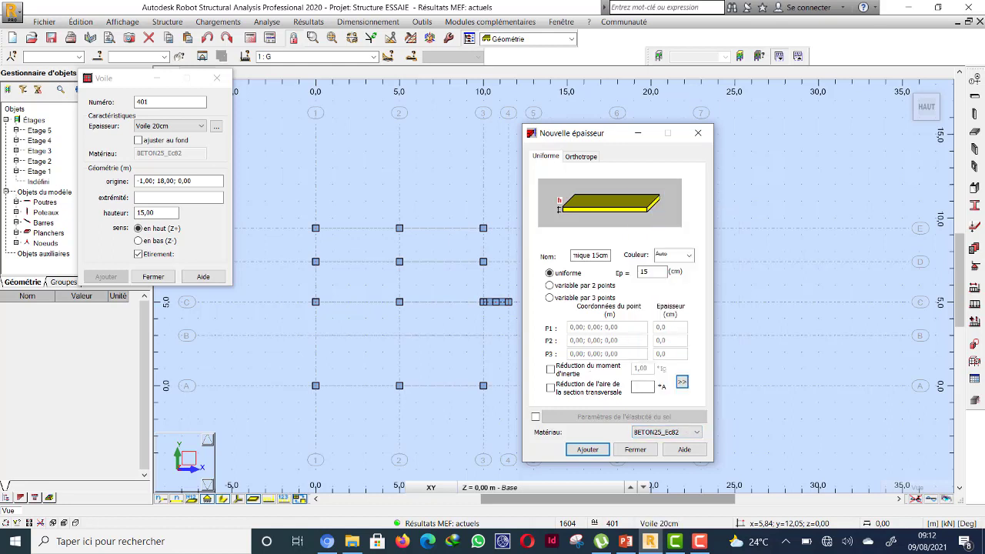
click(587, 449)
click(635, 449)
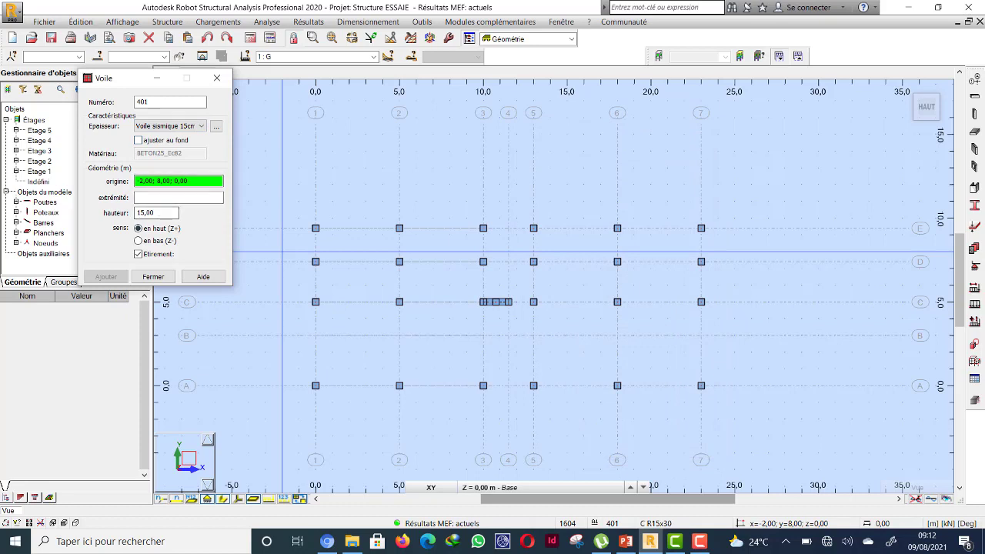
Draw a 15,00 m high wall upward from the column at axes 1-E (0,00; 9,40; 0,00) to 1,00; 9,40; 0,00 along axis E.
click(590, 486)
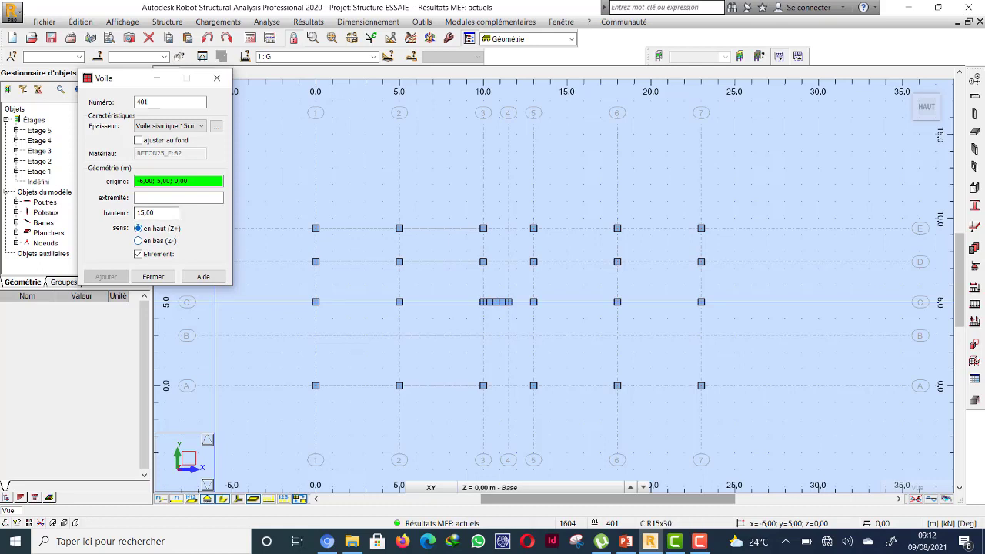
click(467, 487)
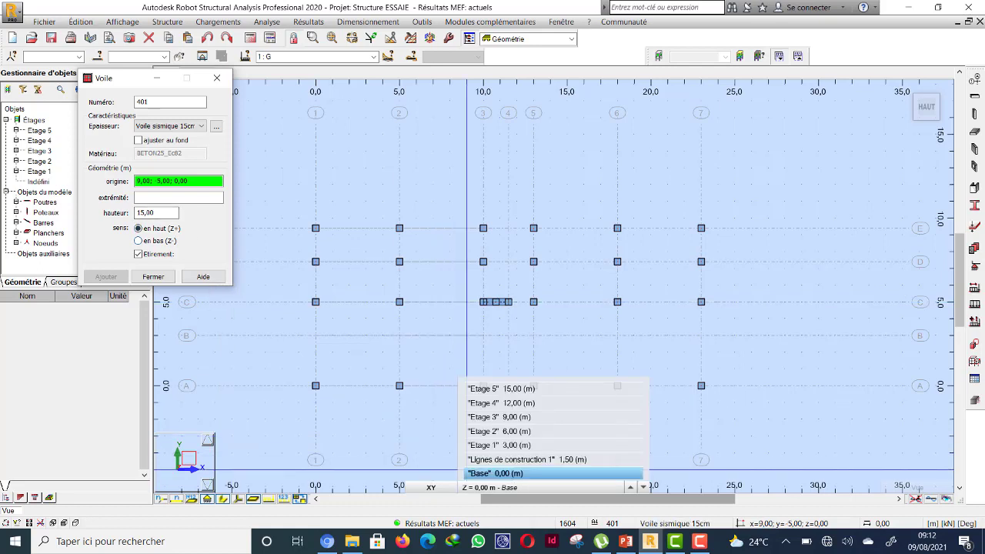
click(466, 471)
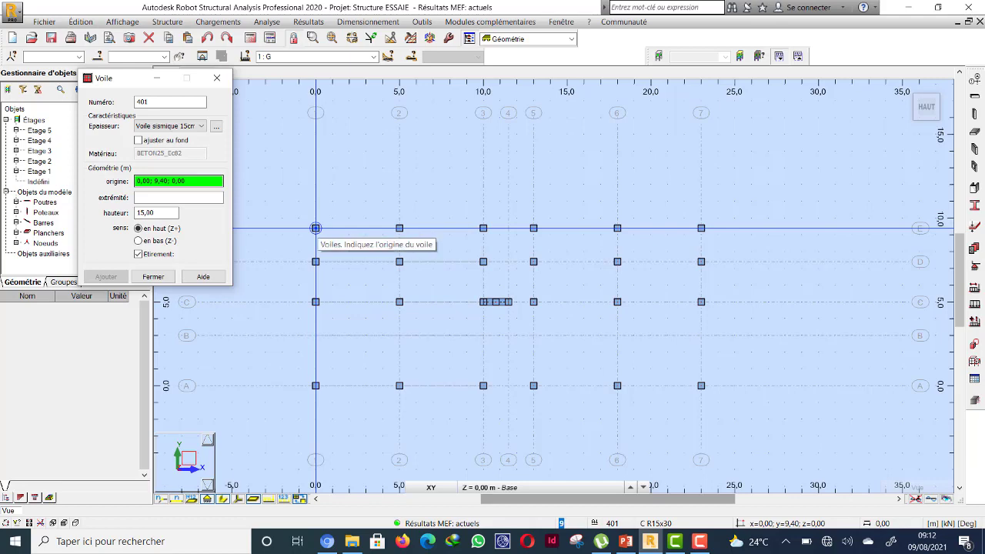
scroll(315, 228, up, 3)
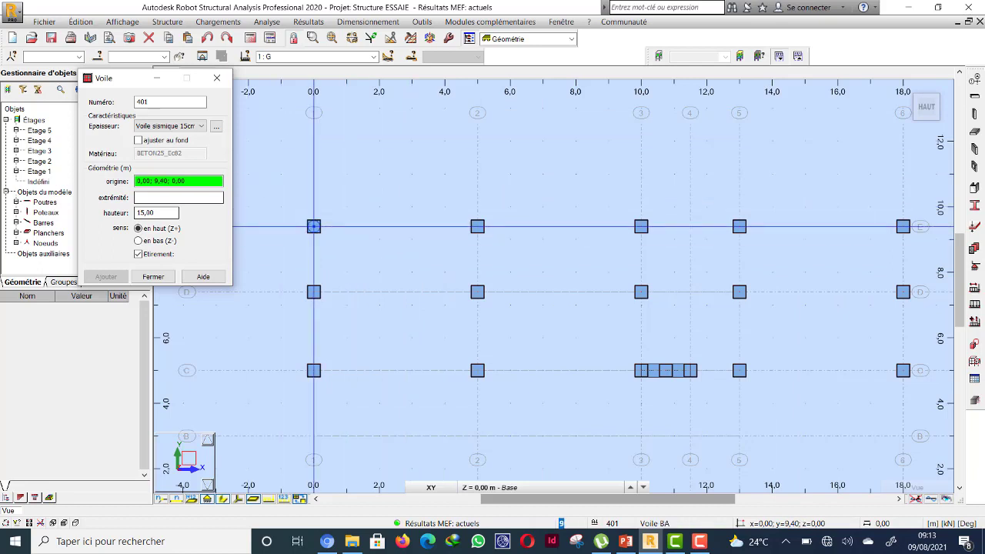
click(313, 226)
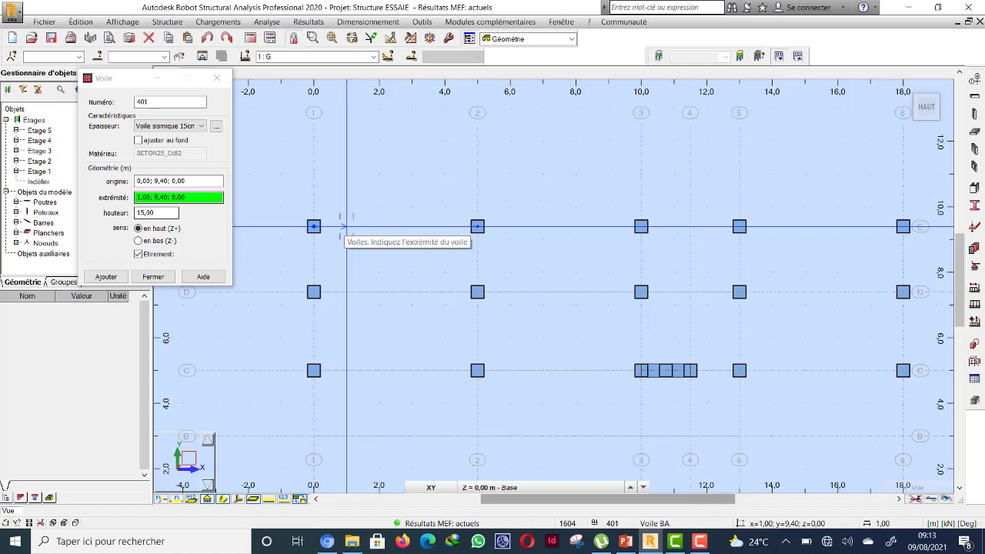
click(346, 227)
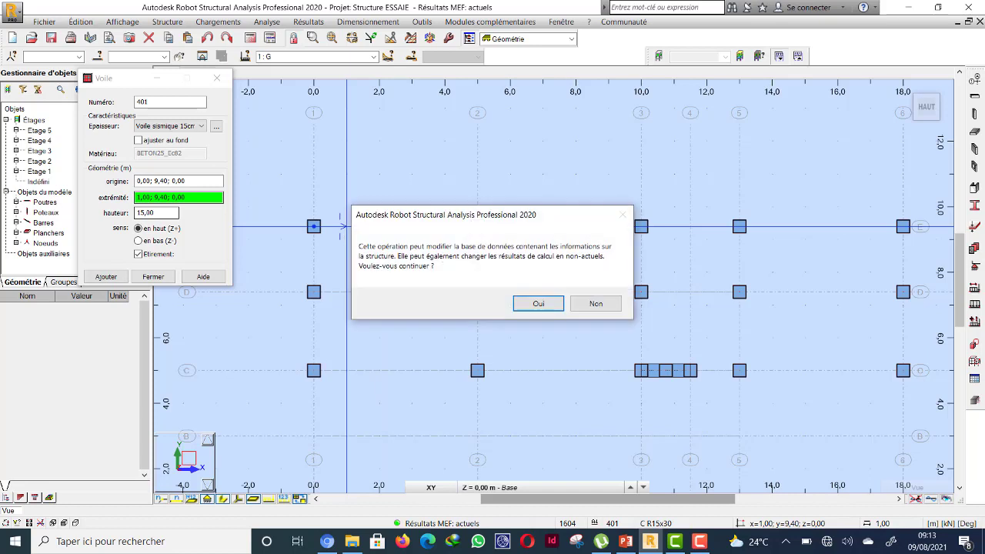
click(539, 303)
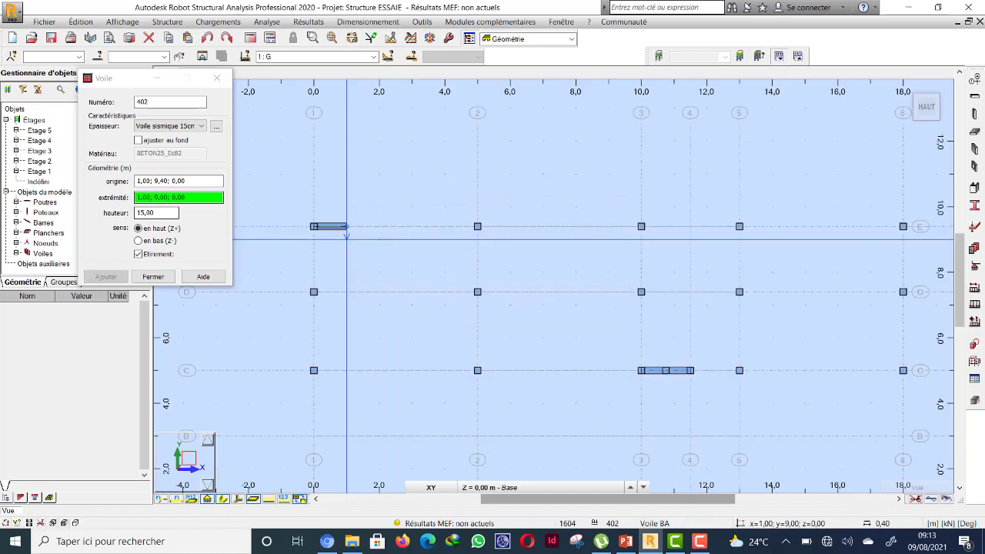
click(153, 276)
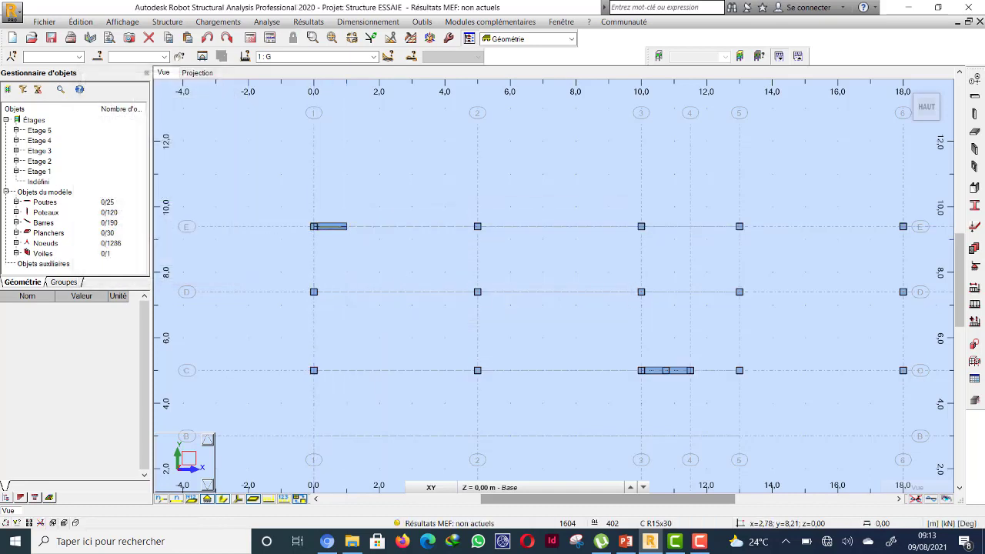
Inspect the new seismic wall and its base in the 3D model from the rear of the building.
scroll(403, 246, down, 3)
scroll(403, 247, up, 3)
middle_drag(410, 242, 368, 205)
scroll(368, 205, down, 1)
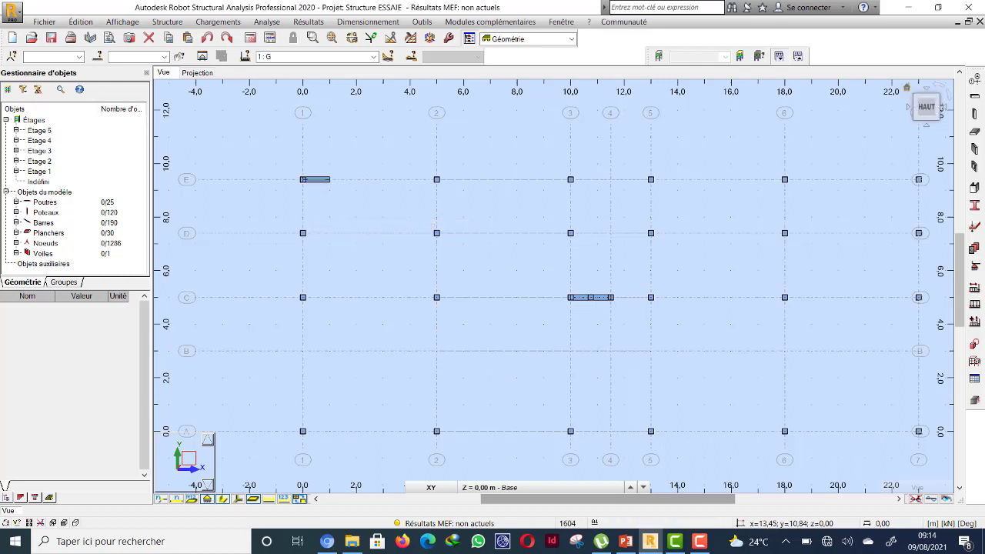
click(907, 87)
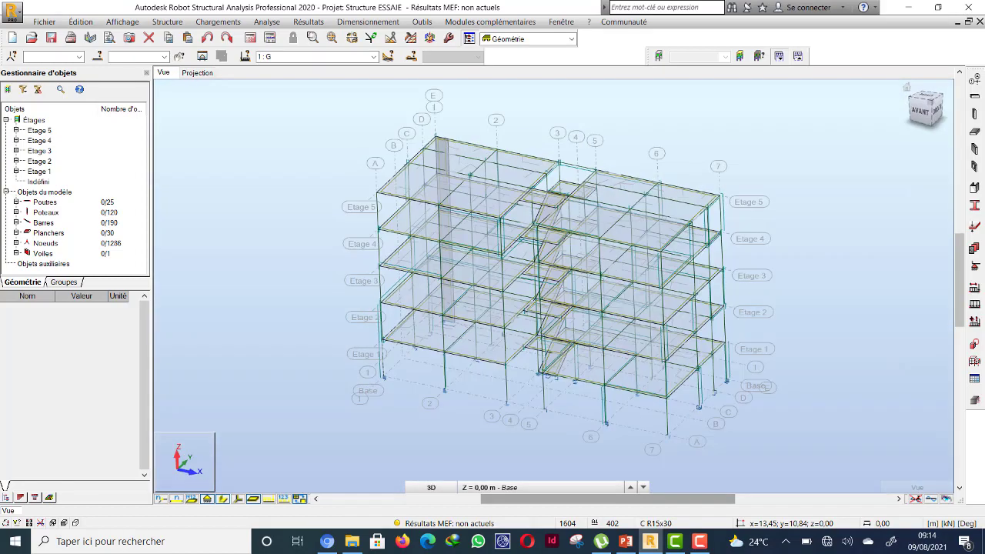
scroll(531, 388, down, 2)
shift+middle_drag(531, 388, 627, 375)
scroll(619, 382, up, 6)
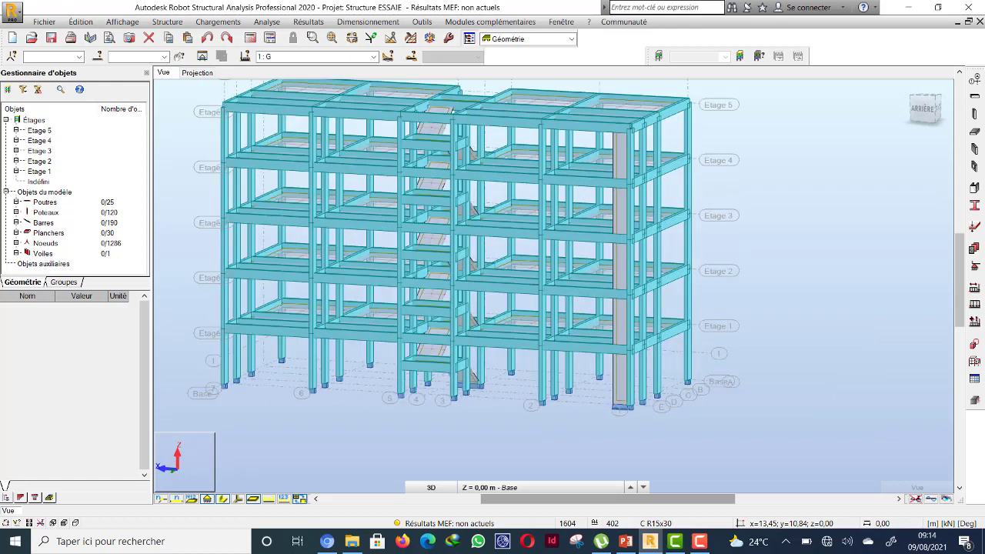
scroll(619, 381, down, 2)
right_click(423, 147)
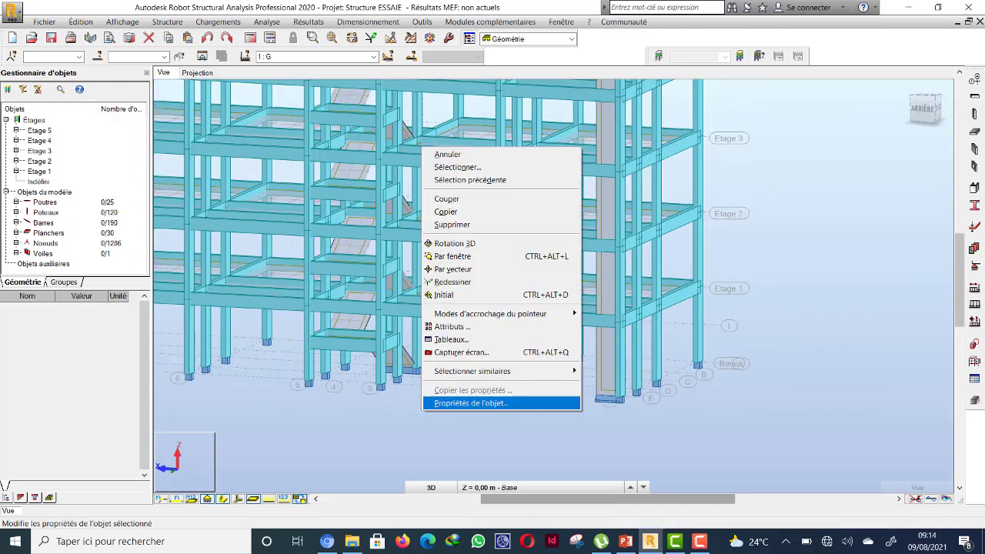
click(454, 155)
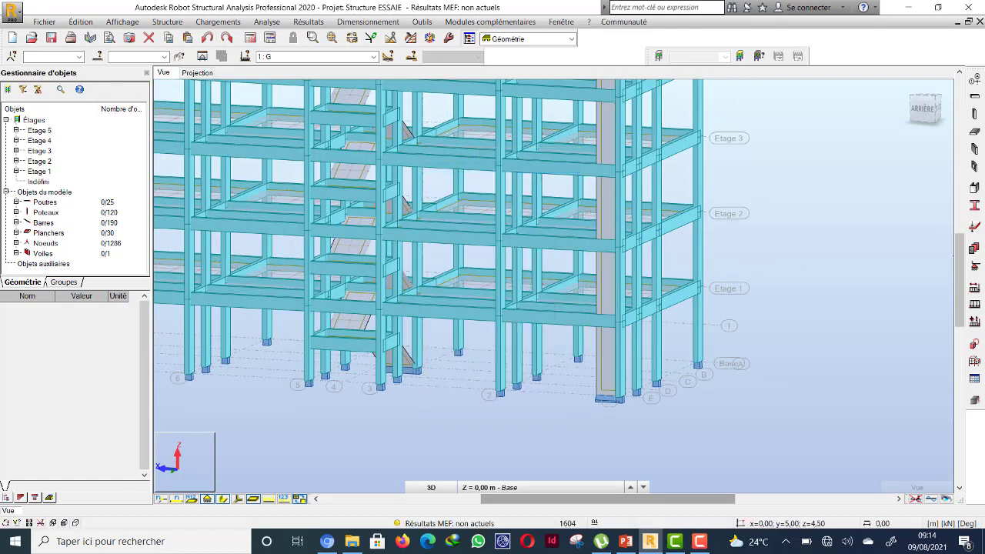
Assign a linear fixed support (Encastrement) to the bottom edge of the new wall, 401_Bord(1).
click(975, 266)
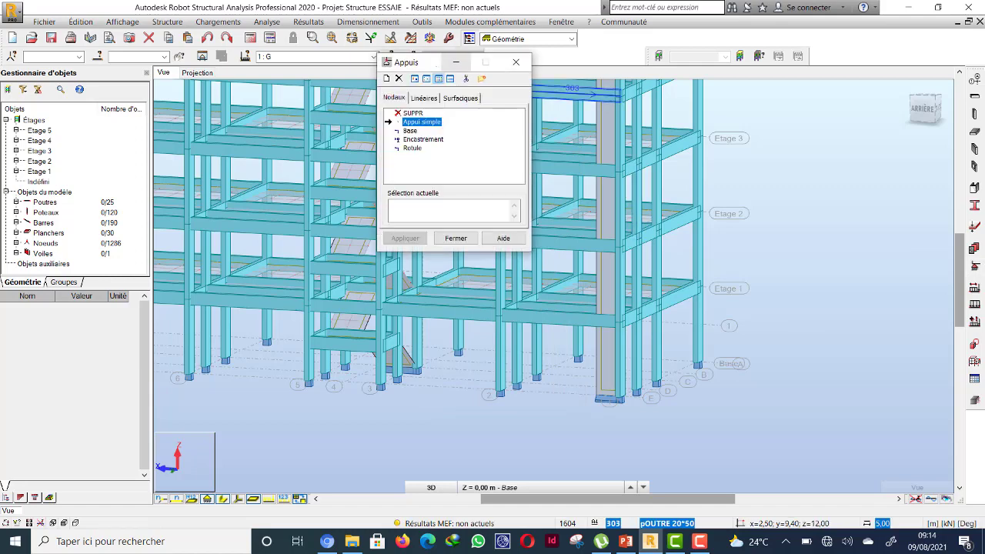
click(287, 101)
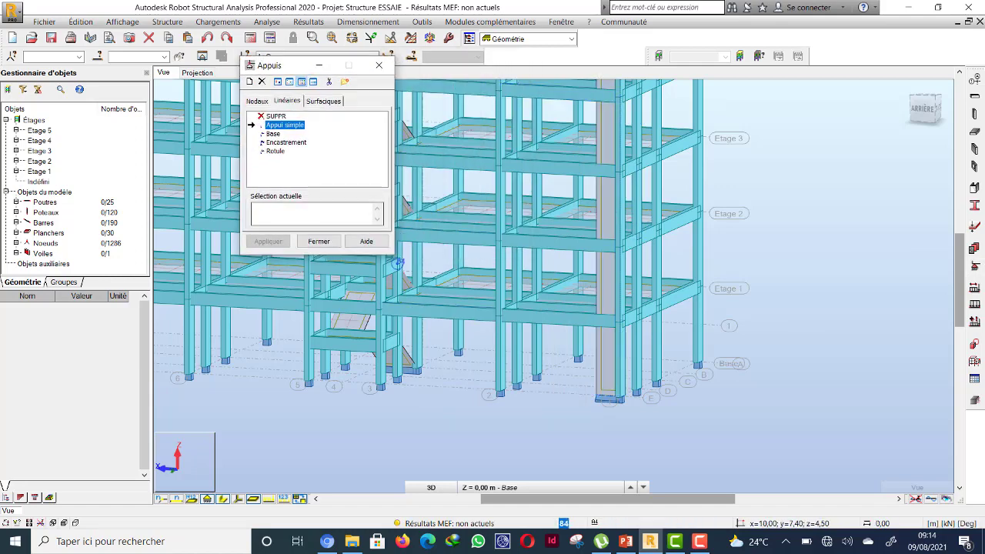
click(286, 143)
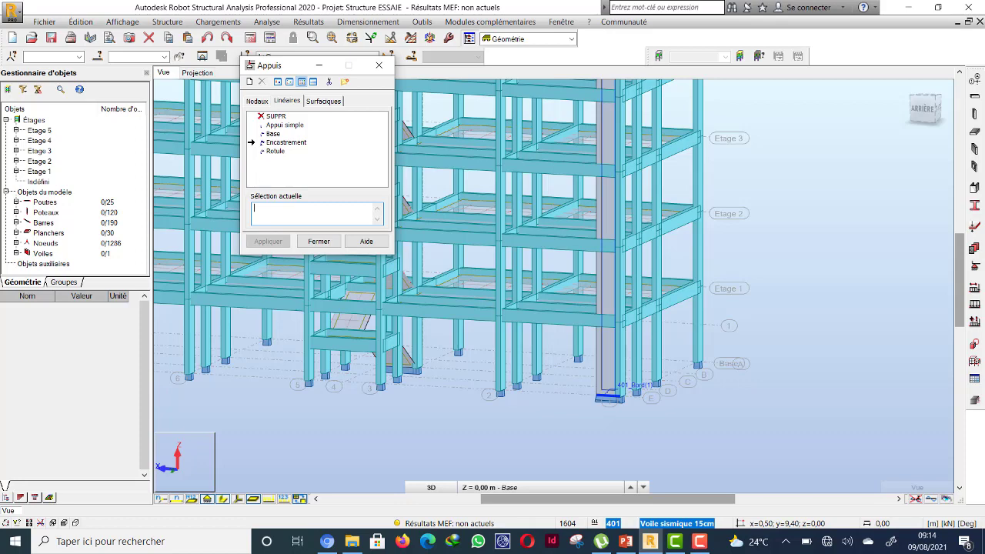
click(608, 396)
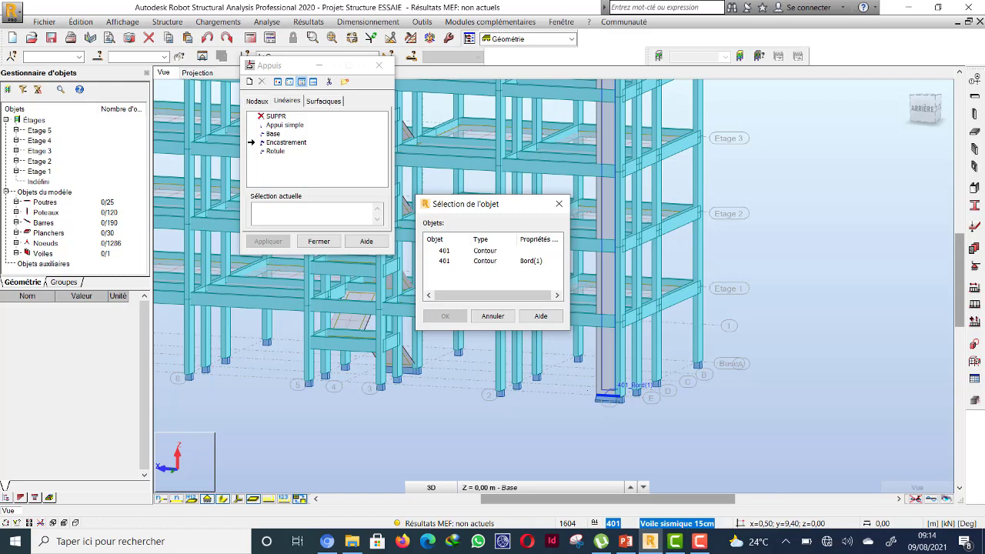
click(444, 261)
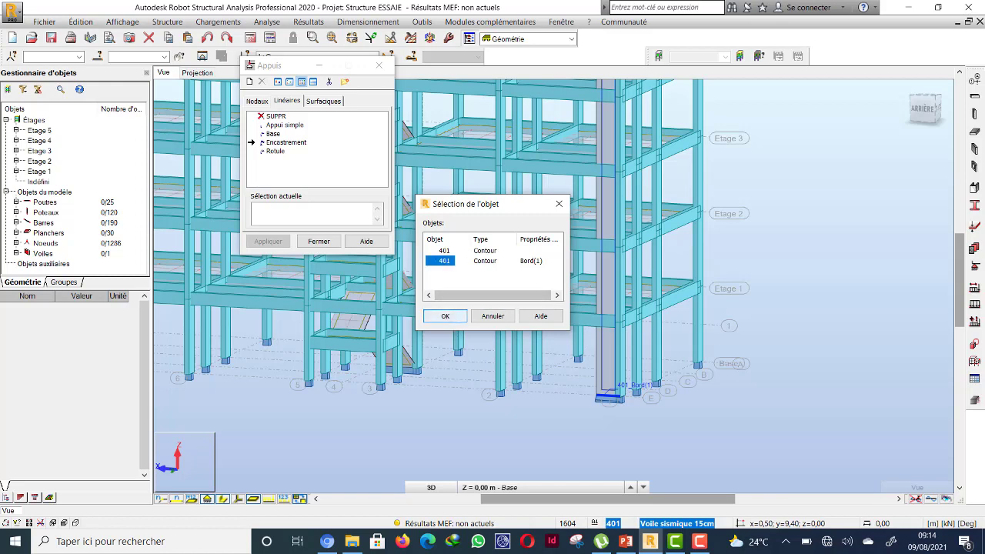
click(445, 316)
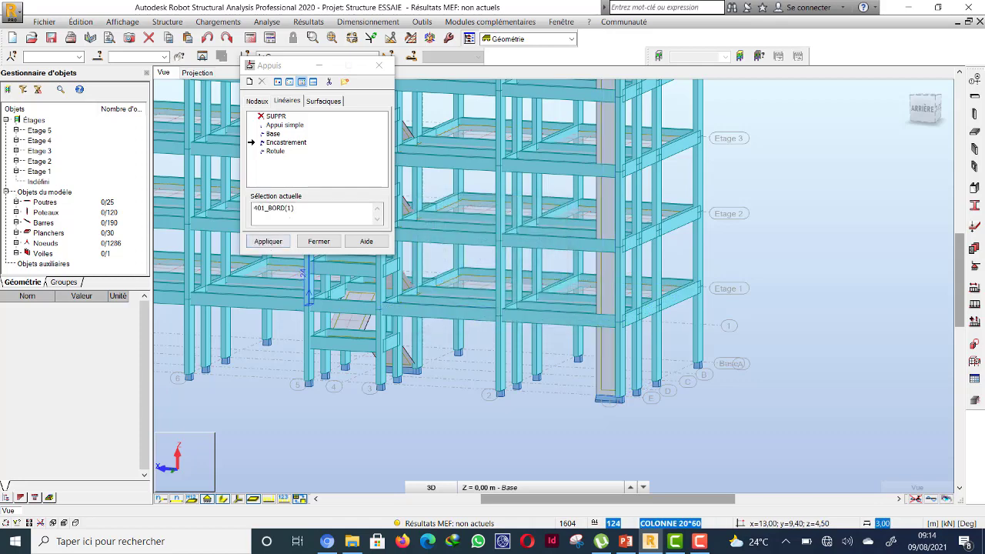
click(318, 241)
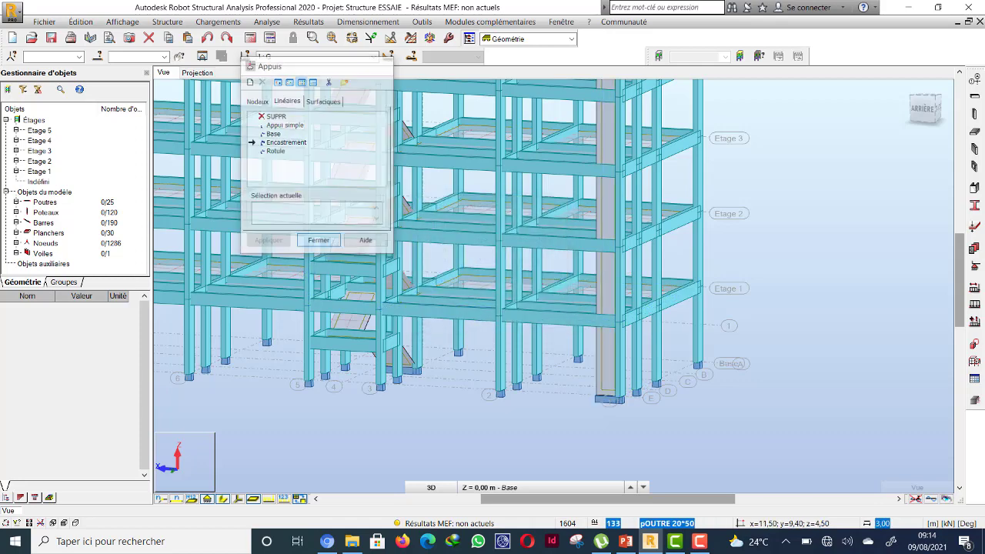
scroll(615, 400, up, 5)
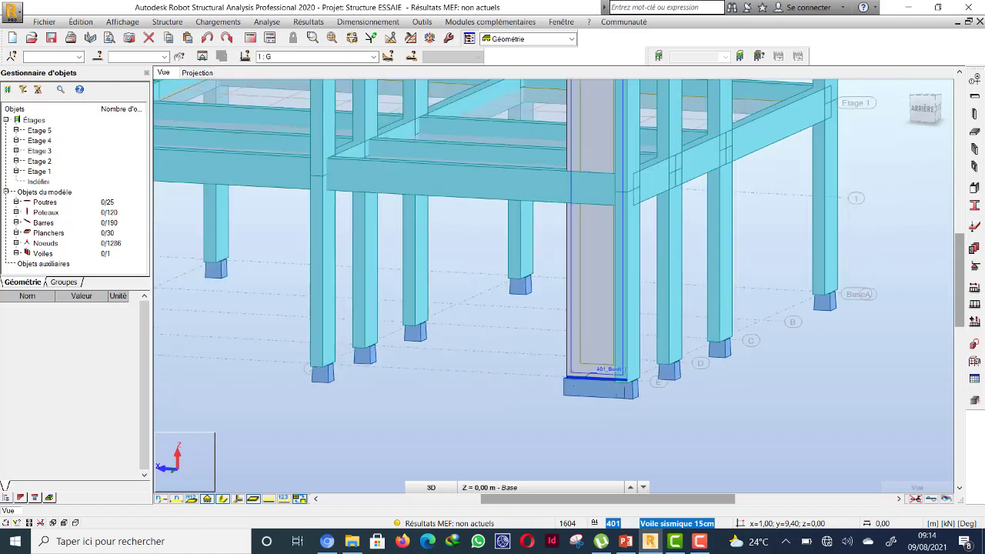
Show the structure in the XY plan at Base level and run the calculation.
click(431, 487)
click(431, 458)
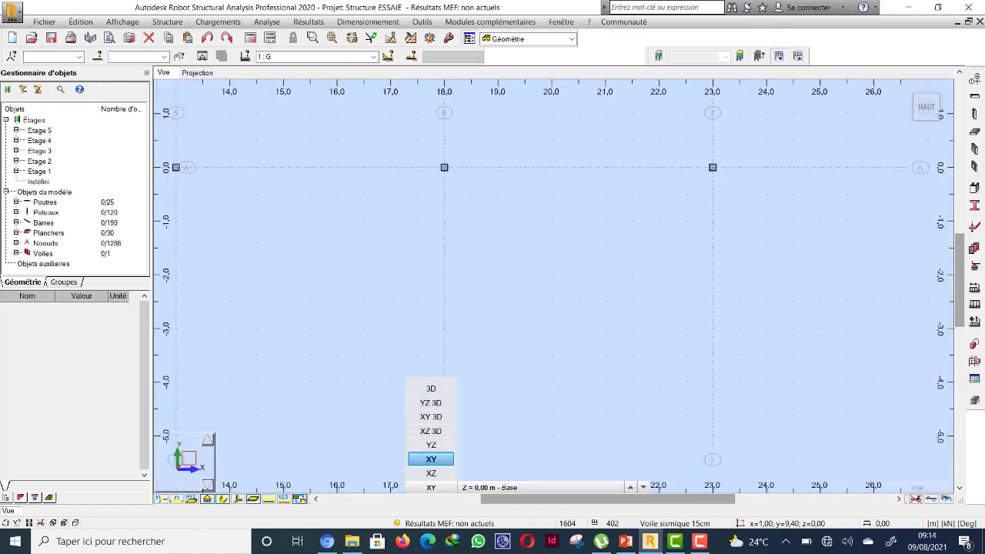
scroll(484, 295, down, 5)
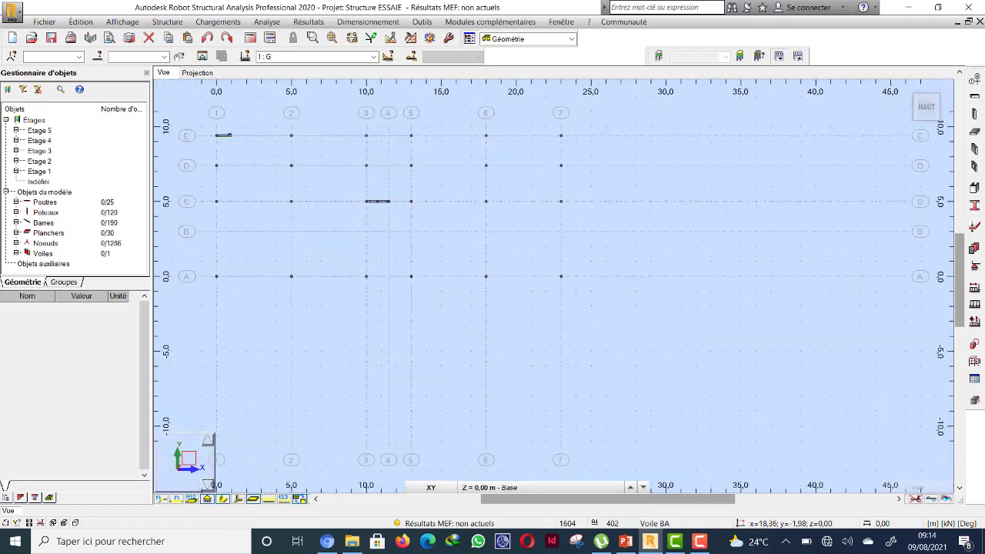
middle_drag(364, 215, 412, 253)
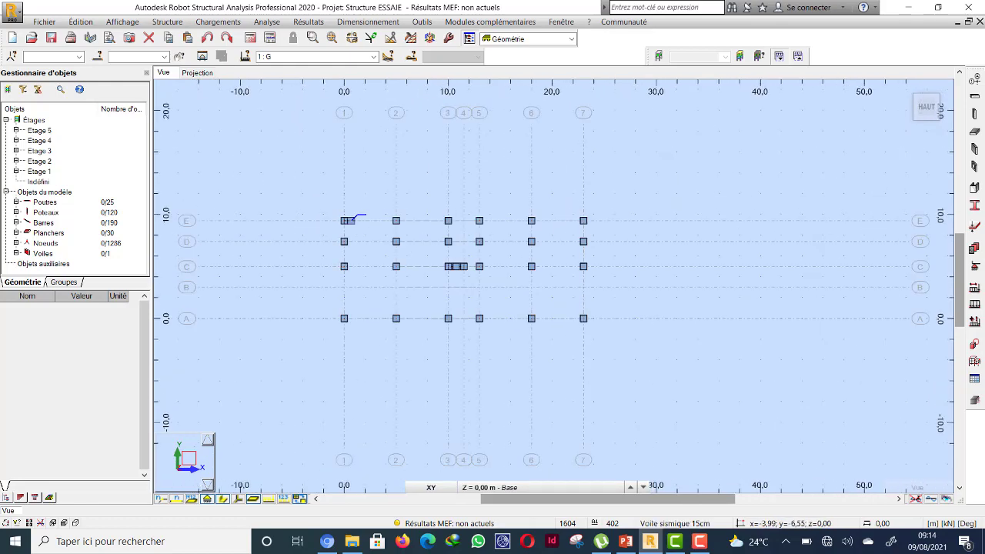
scroll(348, 219, up, 3)
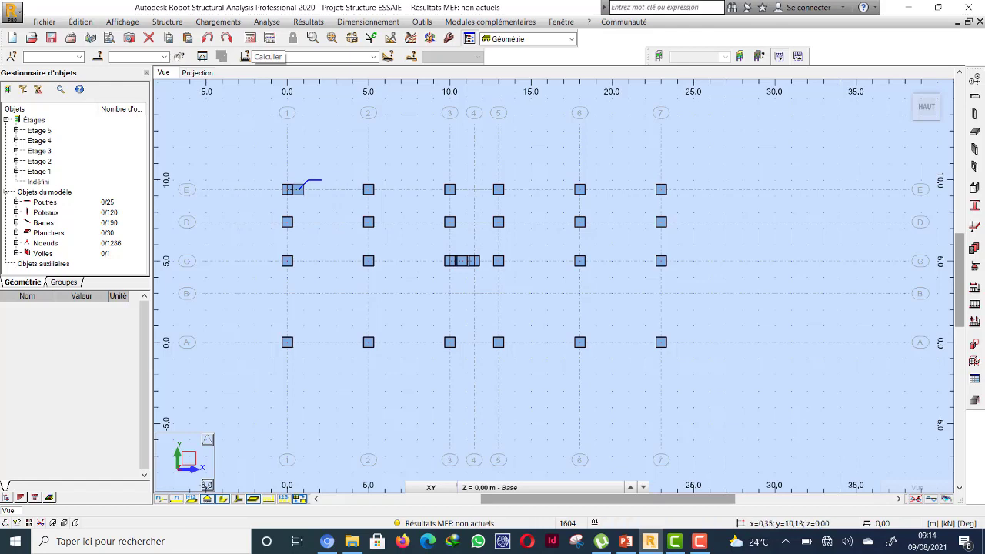
click(244, 56)
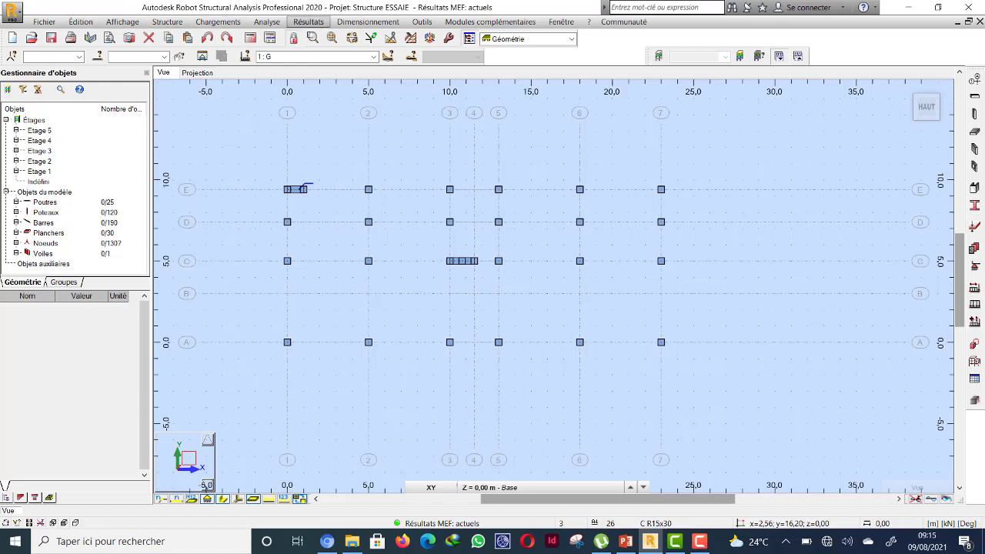
Display the storey centre of gravity G and centre of rigidity R on the plan through the building diagrams.
click(308, 22)
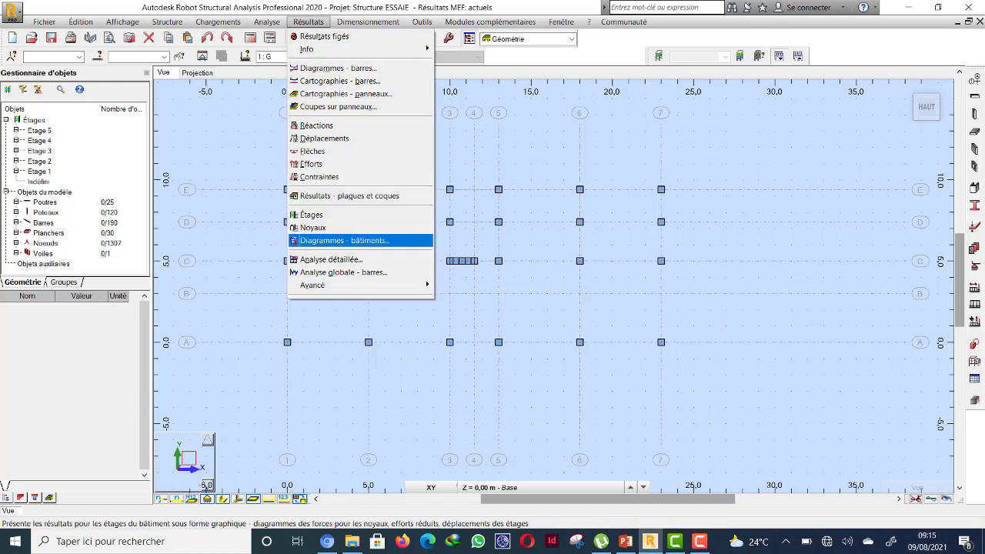
click(342, 240)
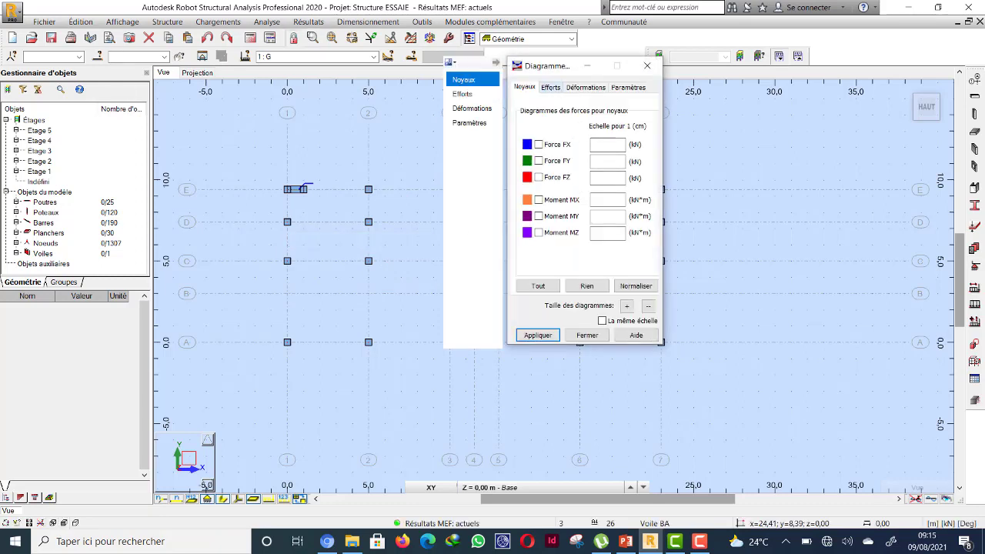
click(551, 87)
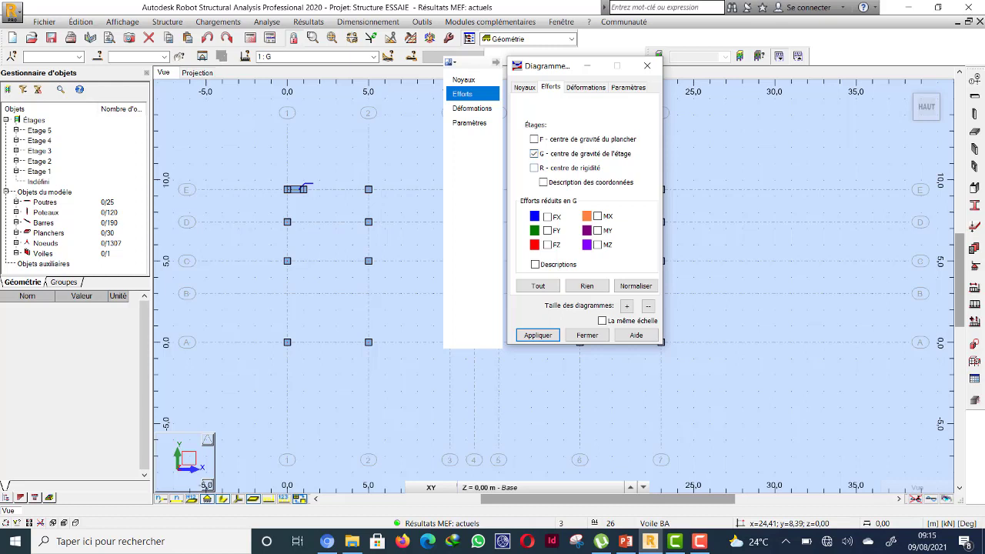
click(538, 334)
click(587, 334)
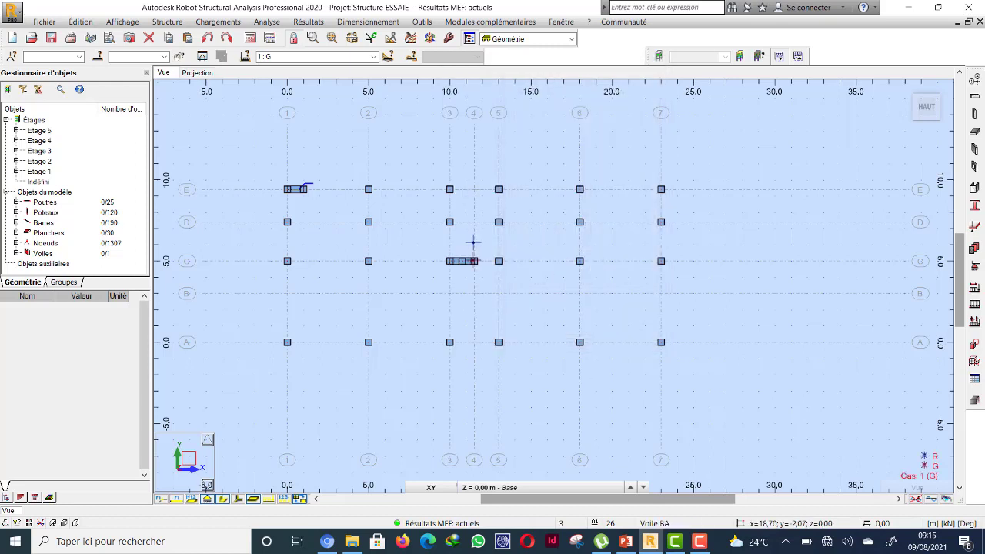
scroll(479, 230, up, 2)
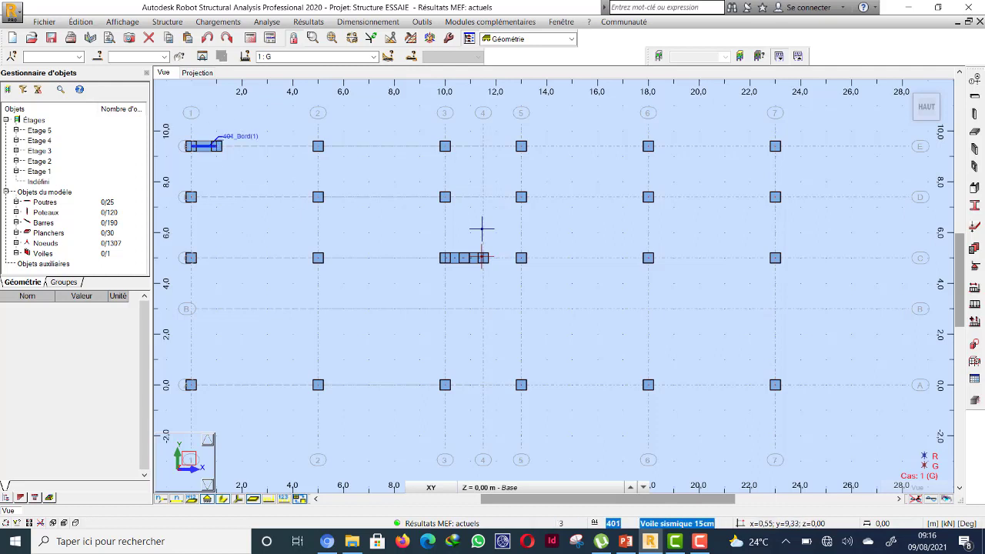
Copy the seismic wall at axes 1-E to axis A with a translation vector of 0,00; -9,40; 0,00.
click(203, 145)
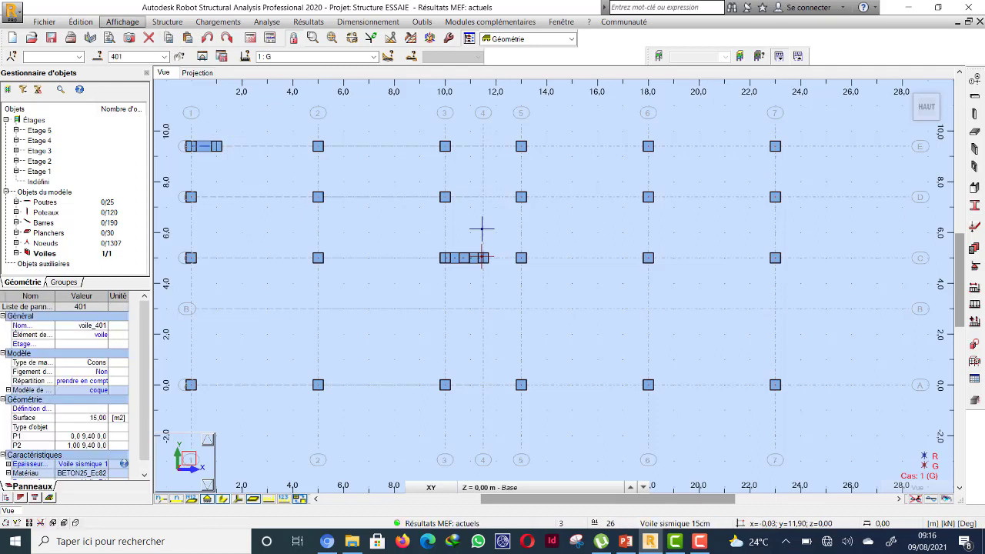
click(80, 22)
mouse_move(97, 183)
click(267, 183)
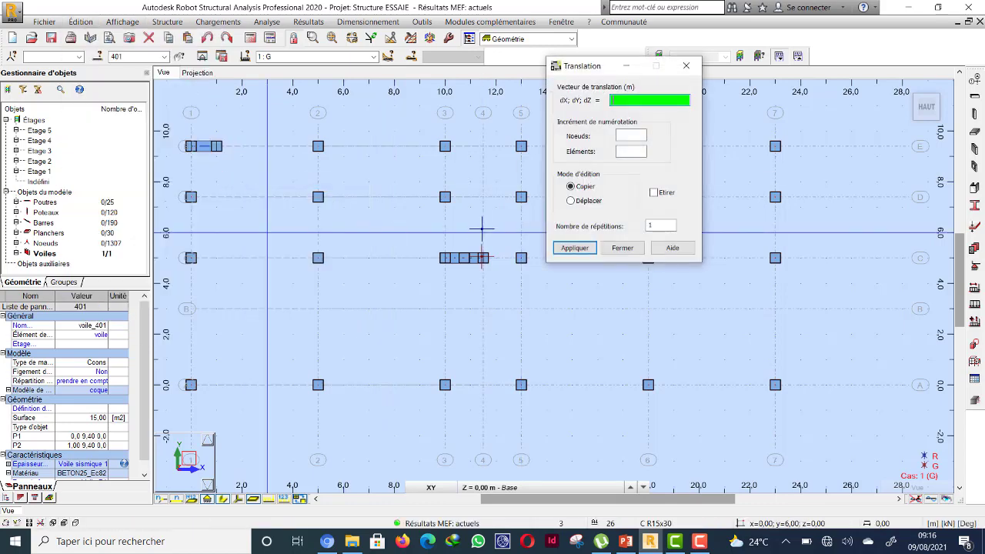
click(191, 146)
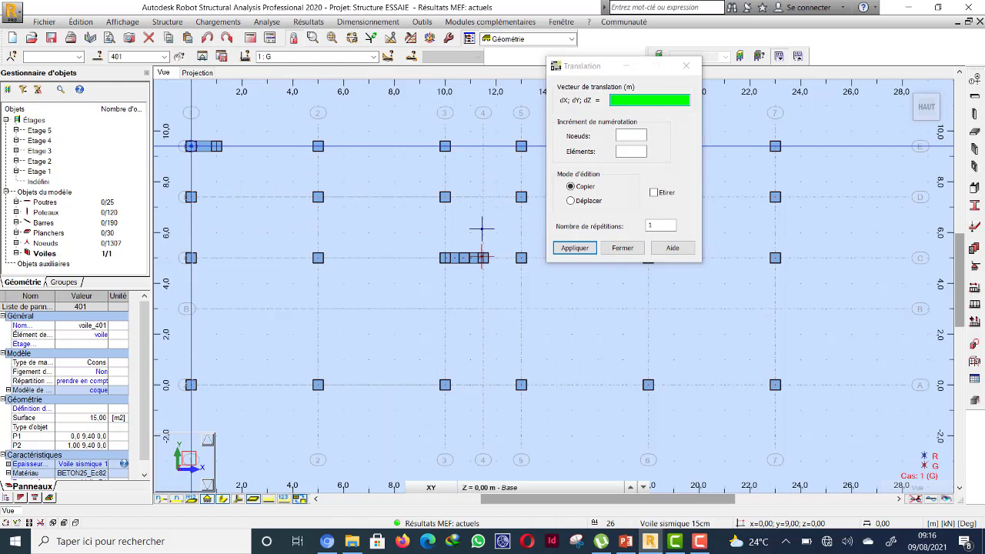
click(575, 247)
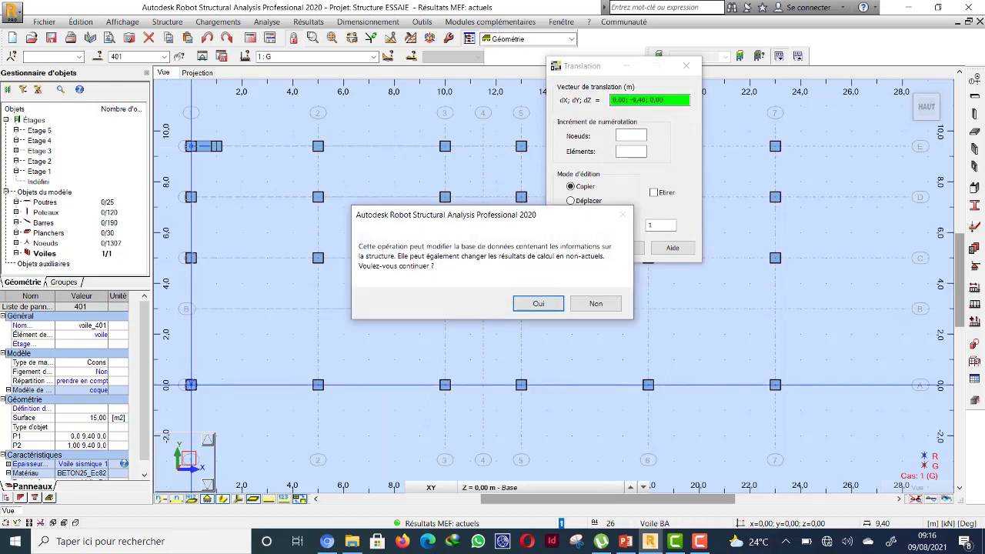
click(539, 303)
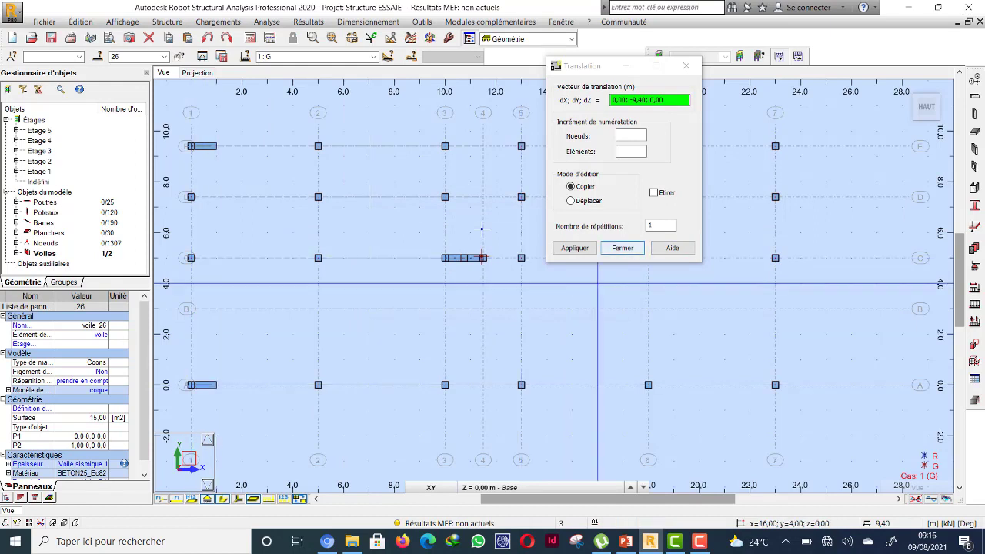
click(622, 248)
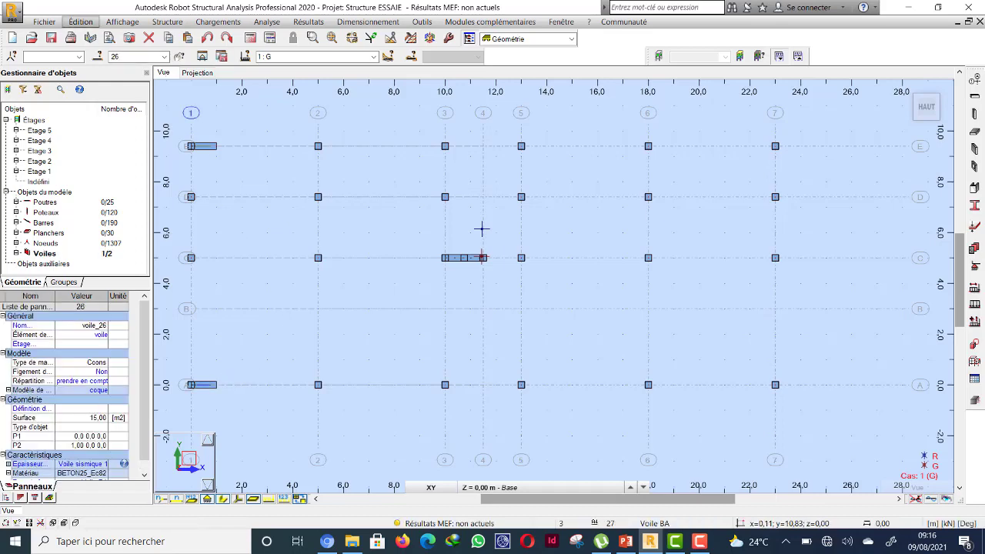
Copy the wall at axes 1-A along axis A to axis 7 with a translation vector of 22,00; 0,00; 0,00.
click(80, 21)
key(Up)
key(Up)
key(Up)
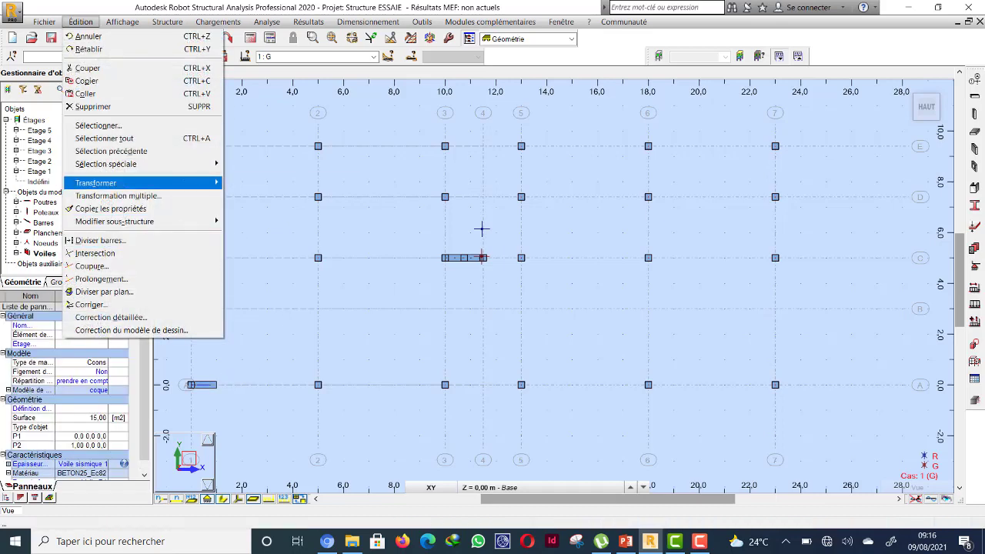
key(Right)
key(Return)
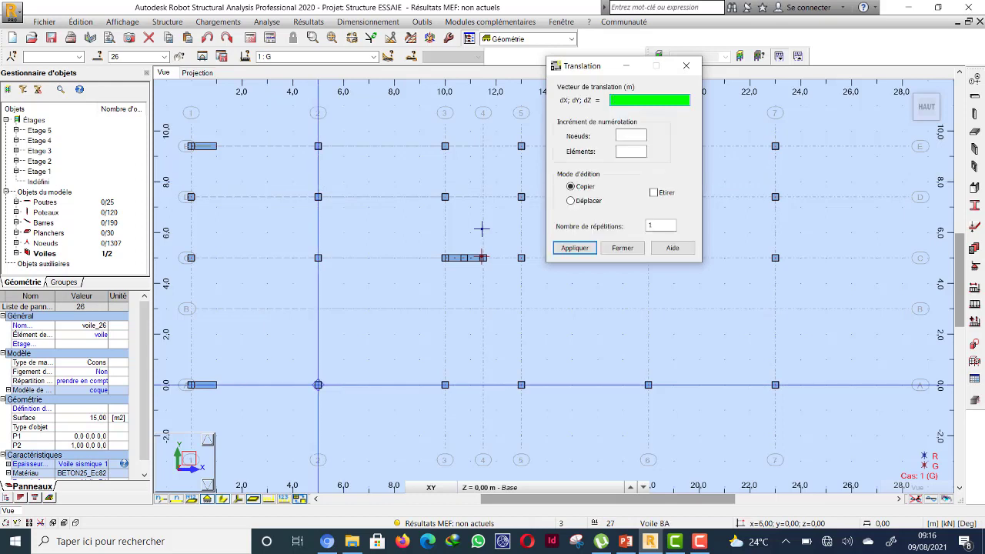
click(216, 385)
click(774, 384)
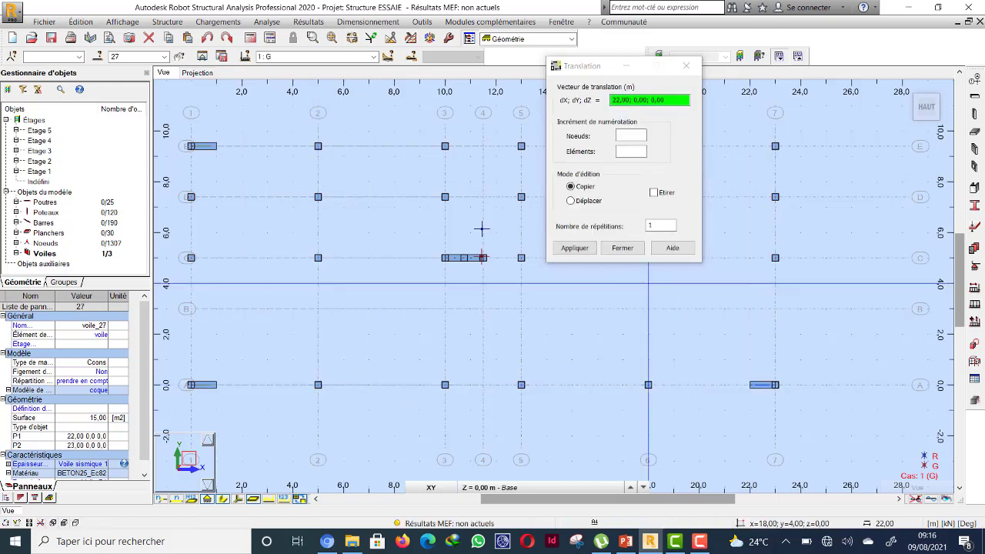
click(622, 248)
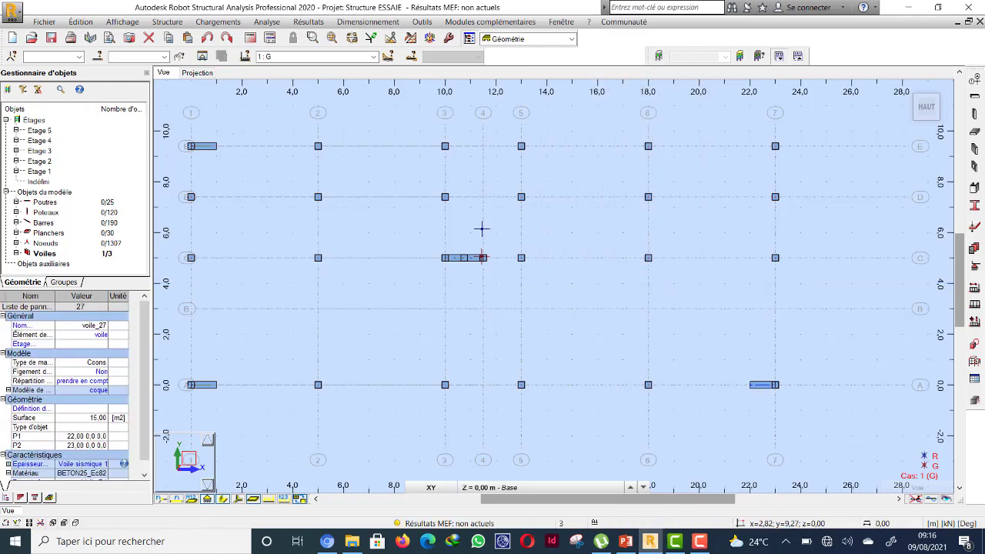
Copy the wall at axes 7-A to axis E with a translation vector of 0,00; 9,40; 0,00.
click(81, 21)
key(Right)
key(Return)
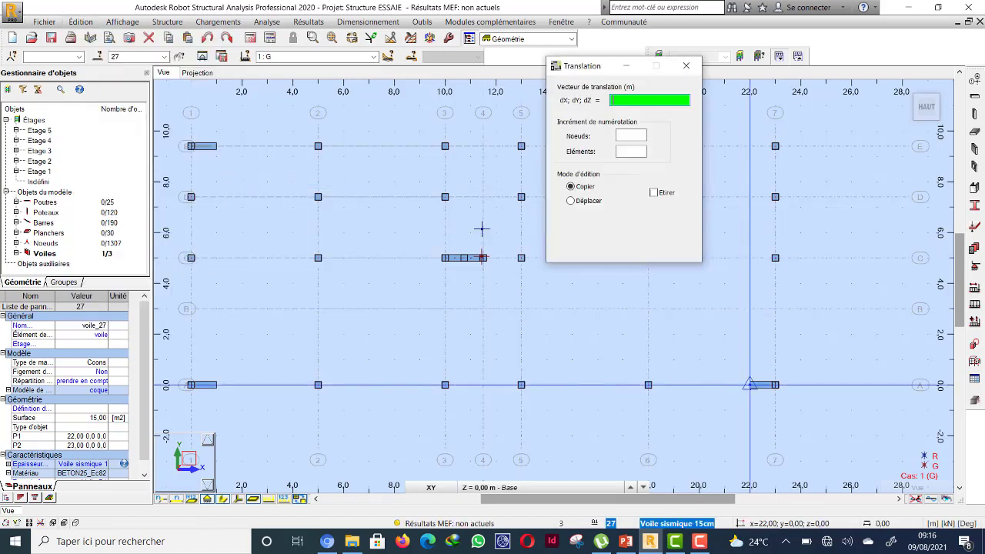
click(774, 384)
click(775, 147)
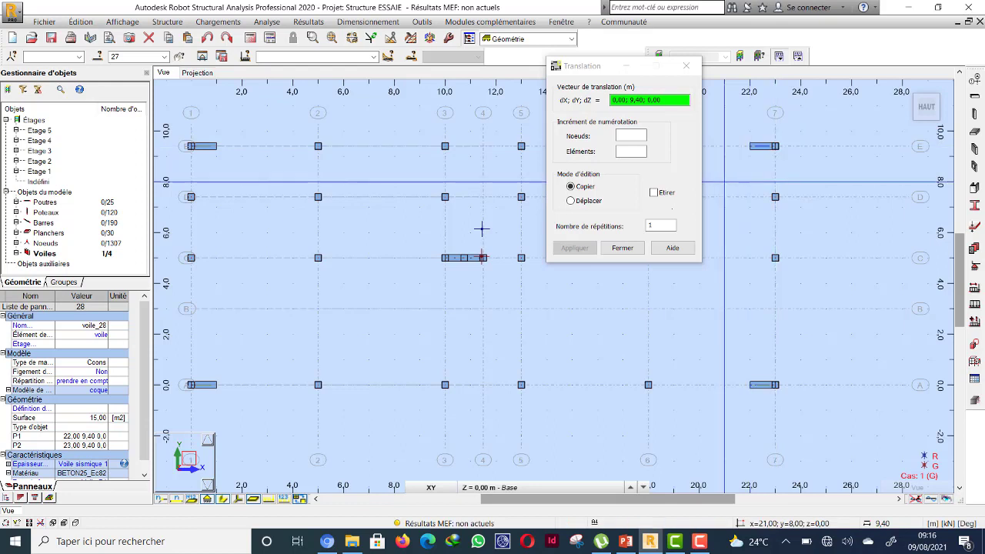
click(623, 248)
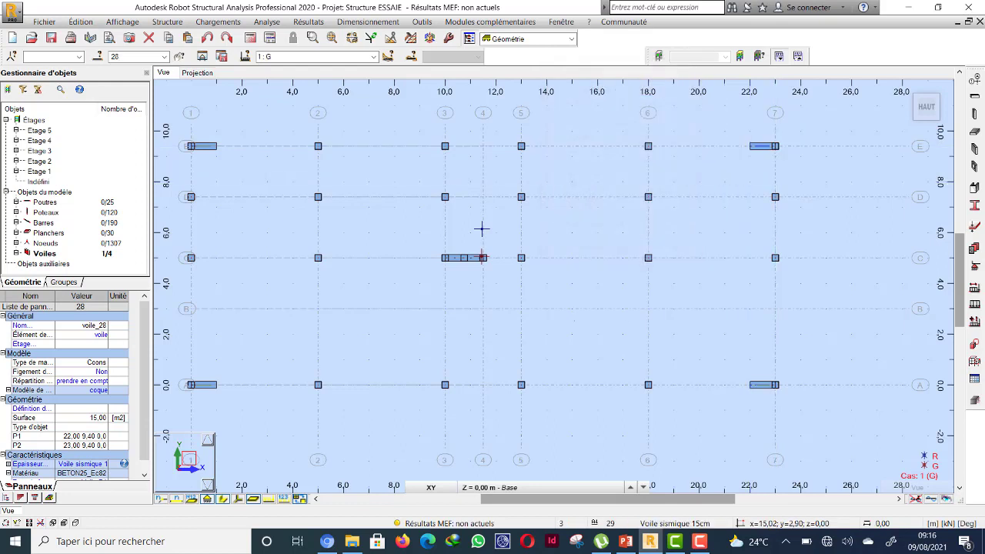
Recalculate the structure with the four corner walls and compare the positions of centres G and R near axes 4-C.
click(575, 343)
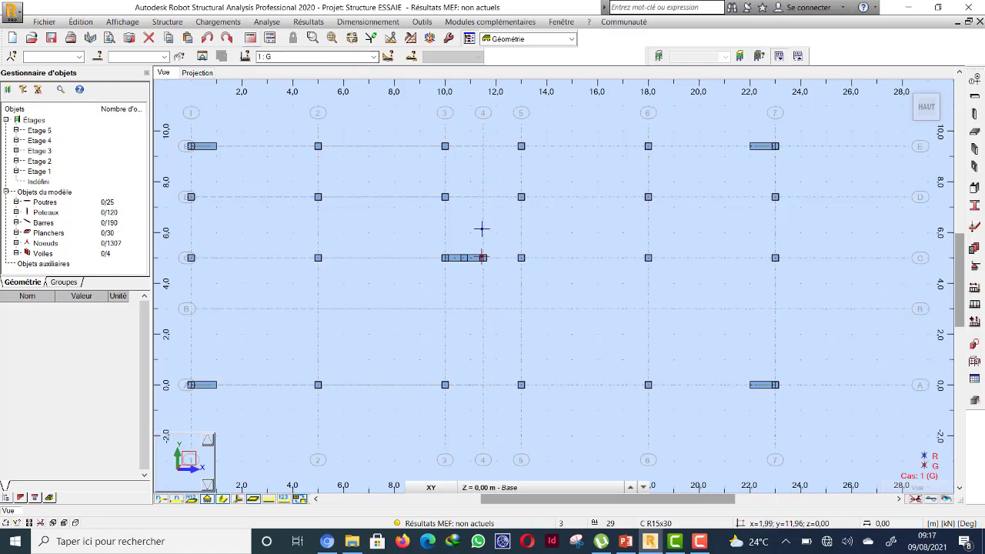
click(250, 38)
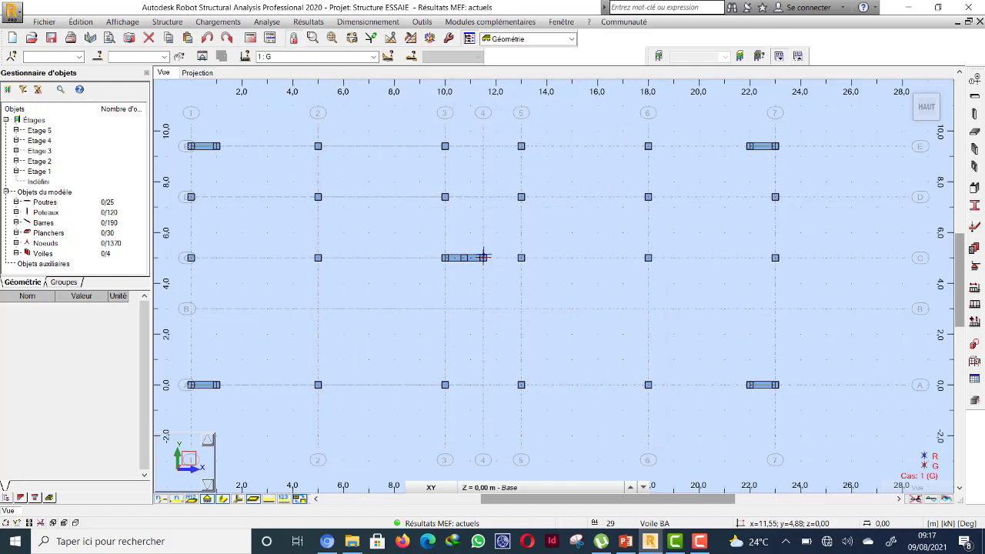
scroll(483, 257, up, 5)
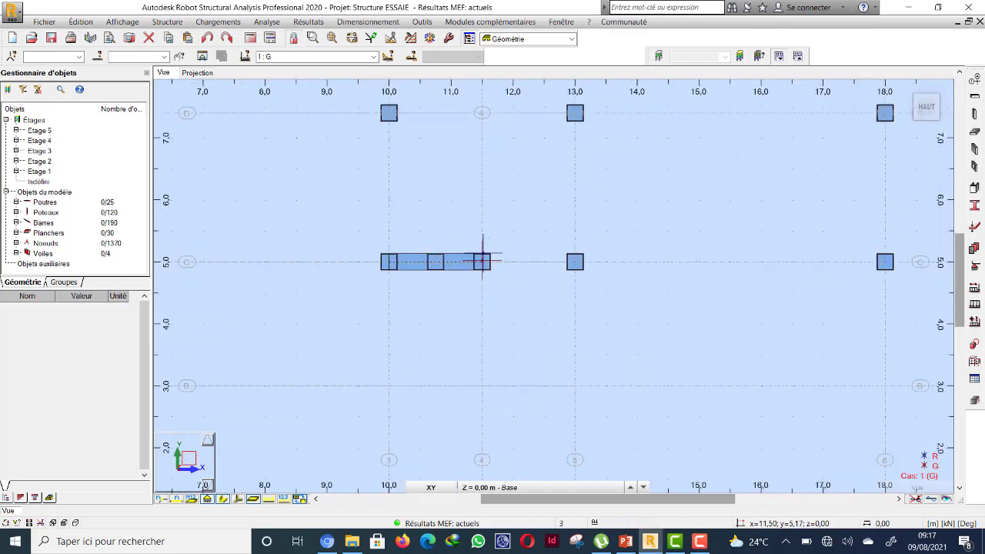
scroll(483, 257, down, 5)
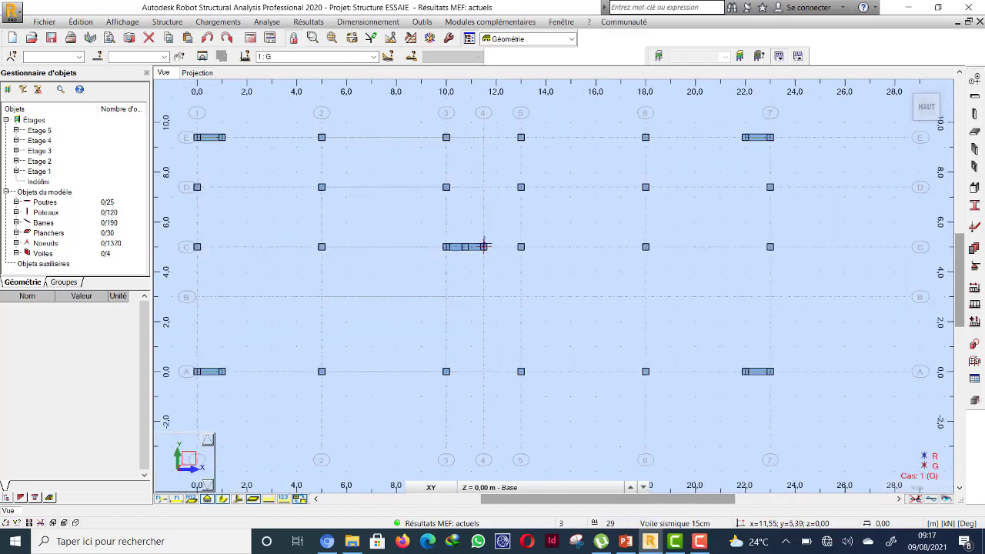
scroll(483, 243, up, 2)
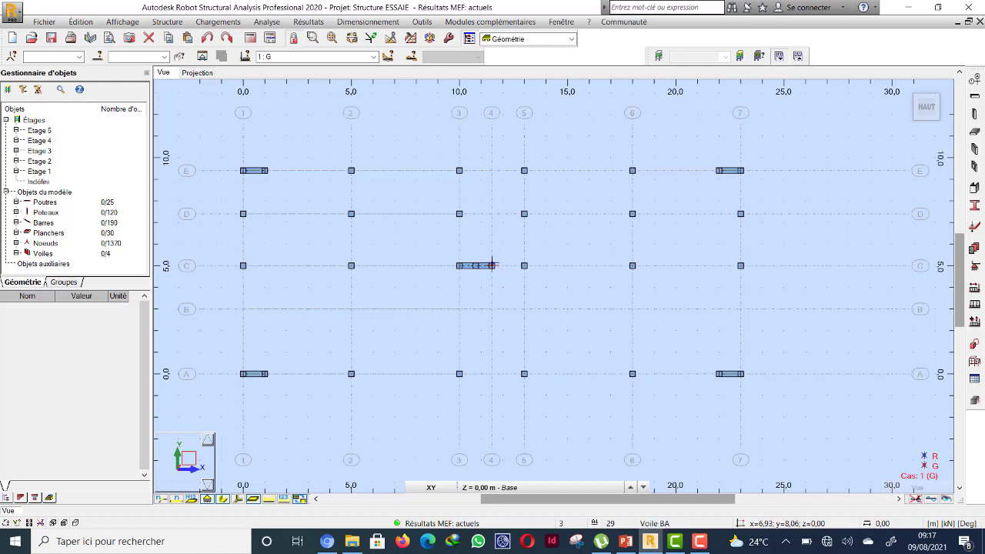
Open the Modes propres results table, and switch to the PowerPoint slide on the analytical and empirical periods.
click(307, 22)
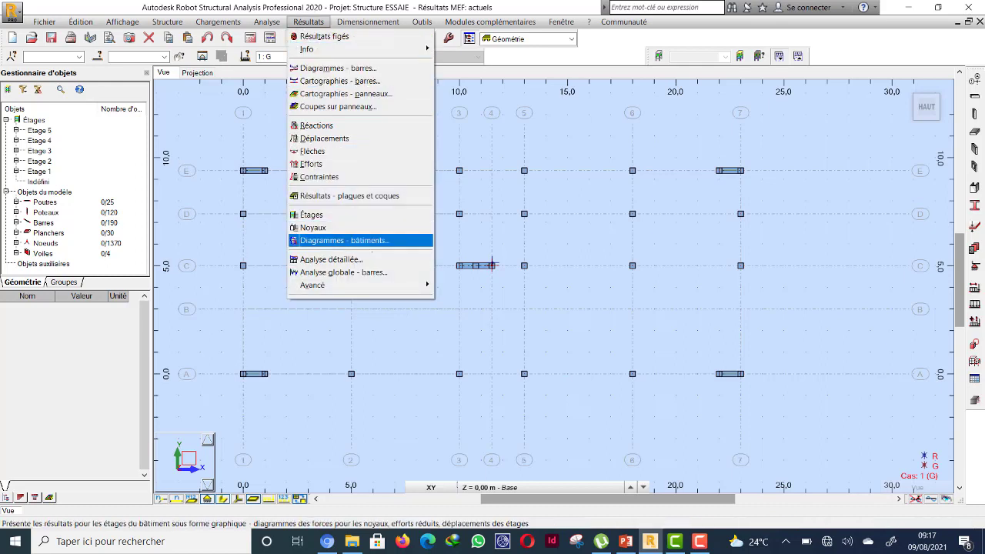
mouse_move(370, 285)
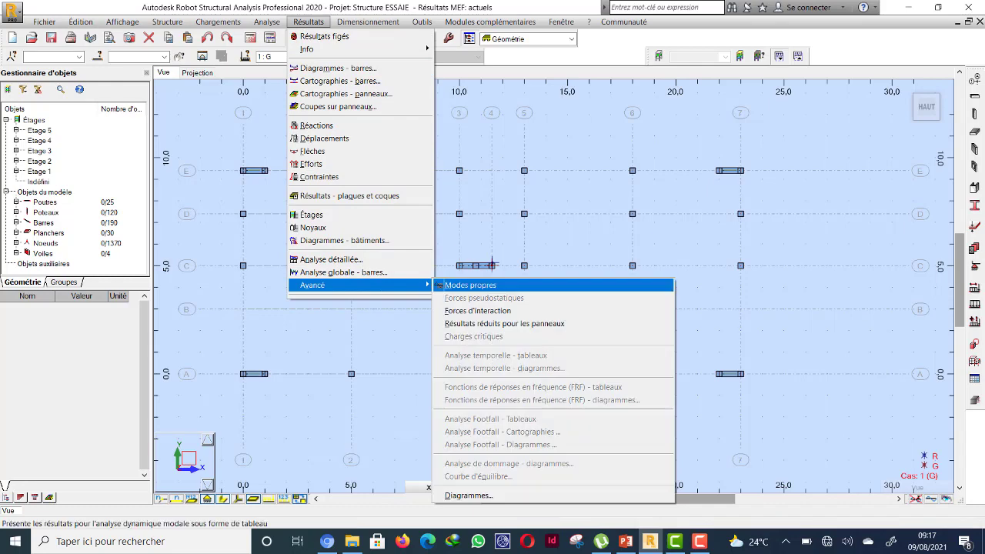
click(462, 286)
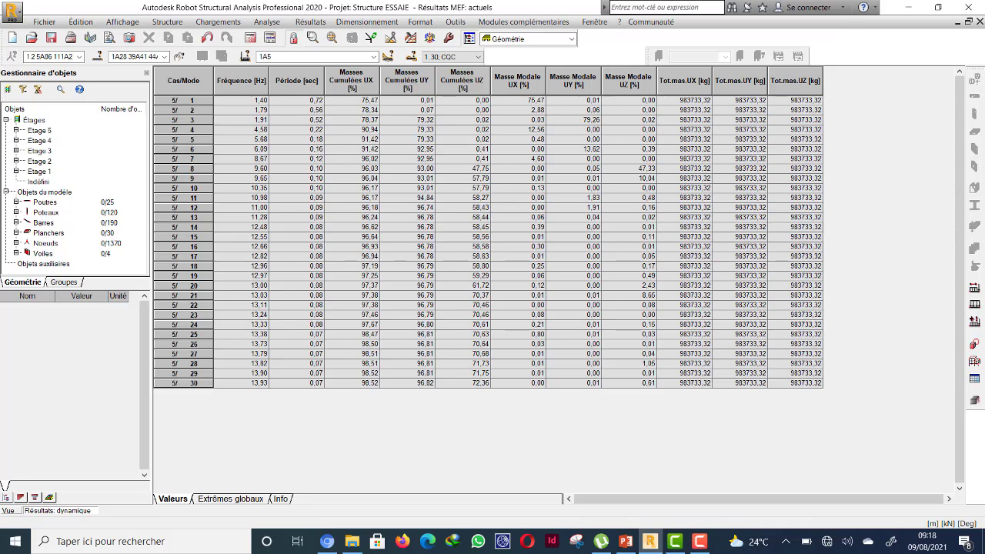
click(625, 541)
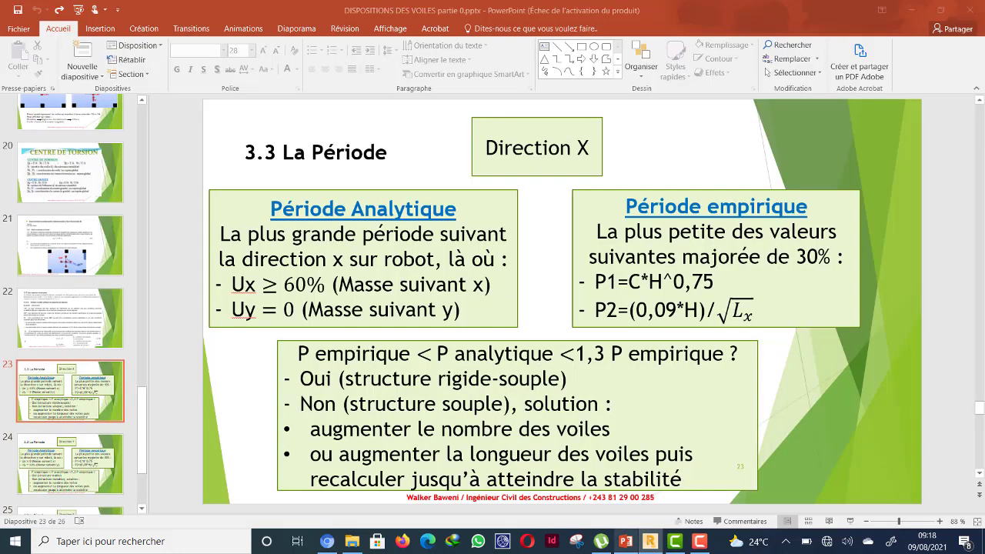
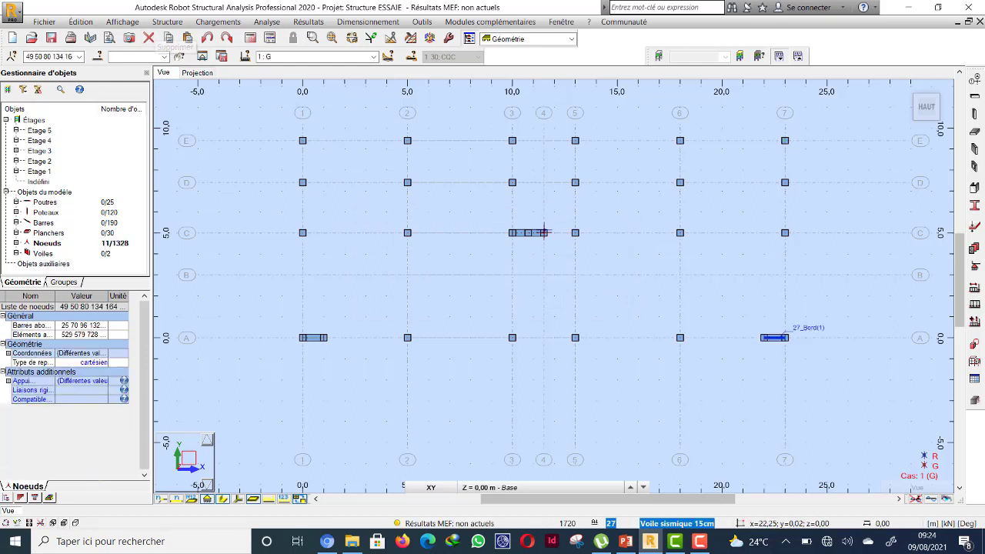
Delete the two remaining short walls on axis A, at axes 7 and 1.
click(770, 337)
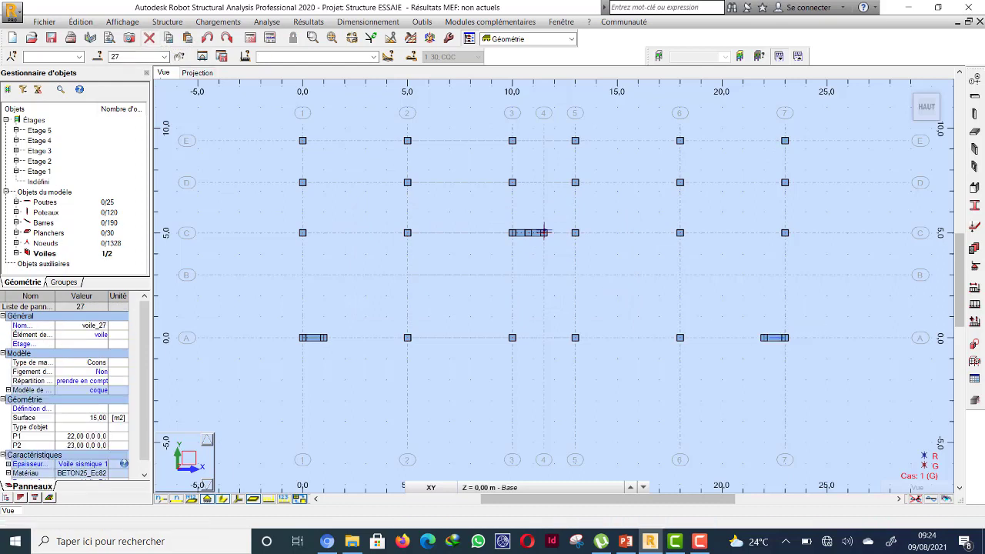
click(149, 37)
click(313, 337)
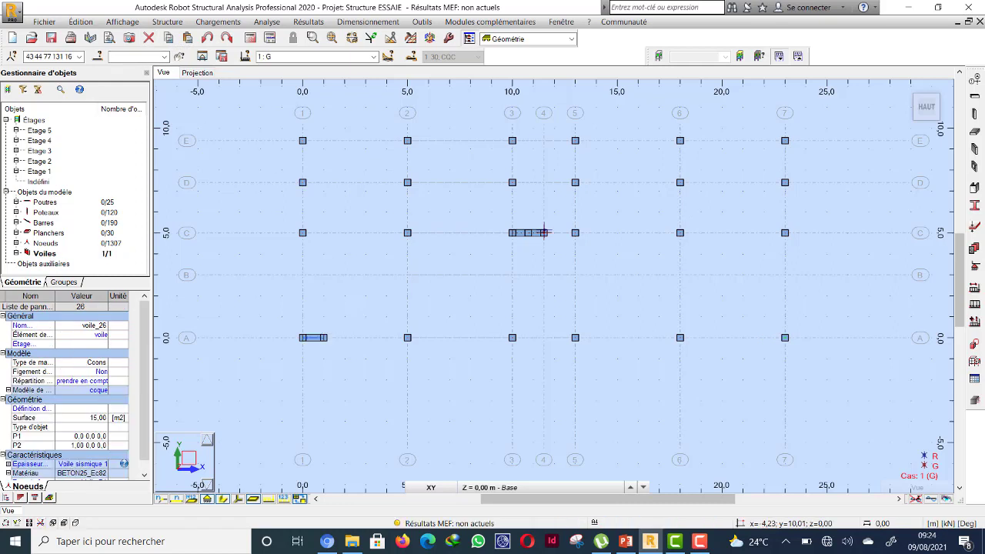
click(149, 38)
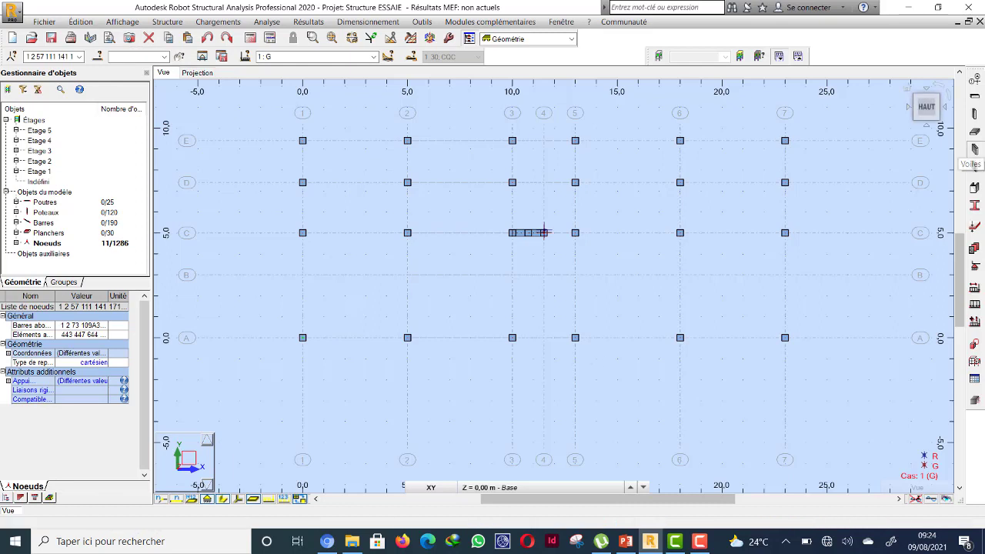
Draw a 15 m high Voile sismique 15cm wall along axis E from 0,00; 9,40; 0,00 to 2,00; 9,40; 0,00.
click(974, 149)
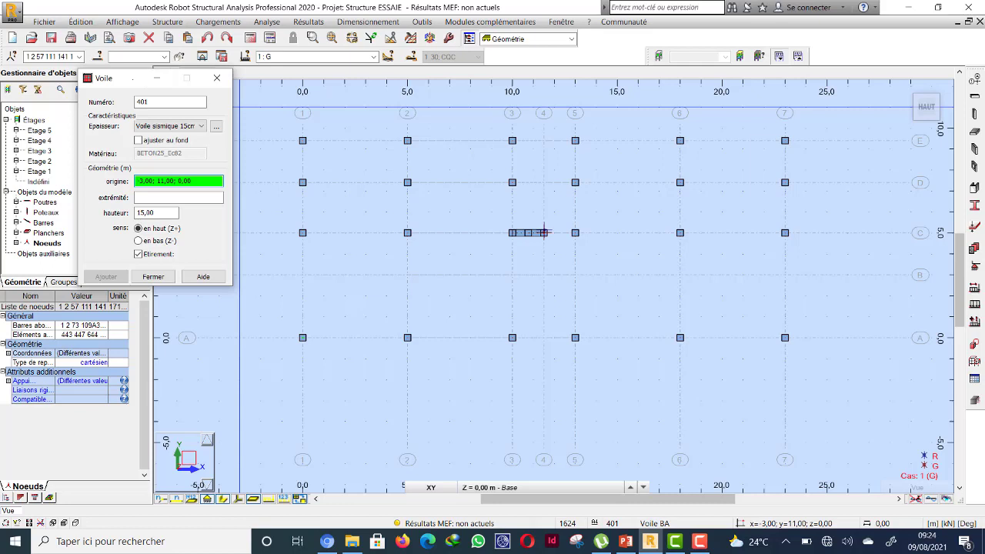
drag(132, 77, 83, 81)
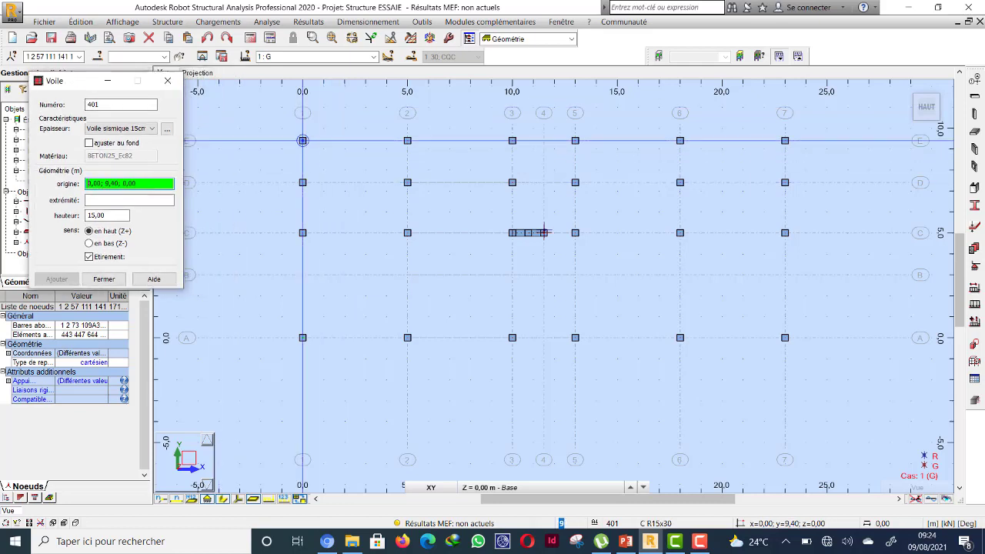
click(303, 140)
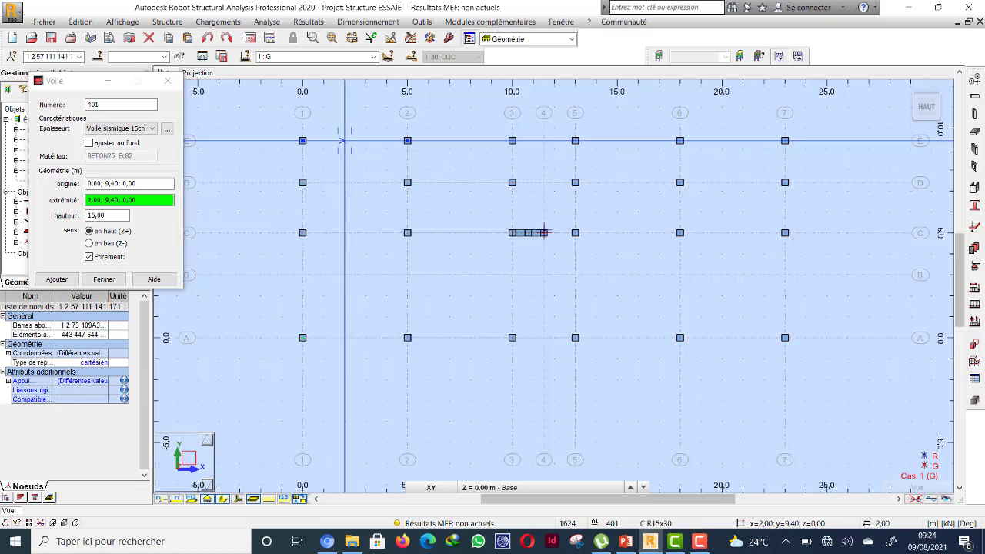
click(344, 141)
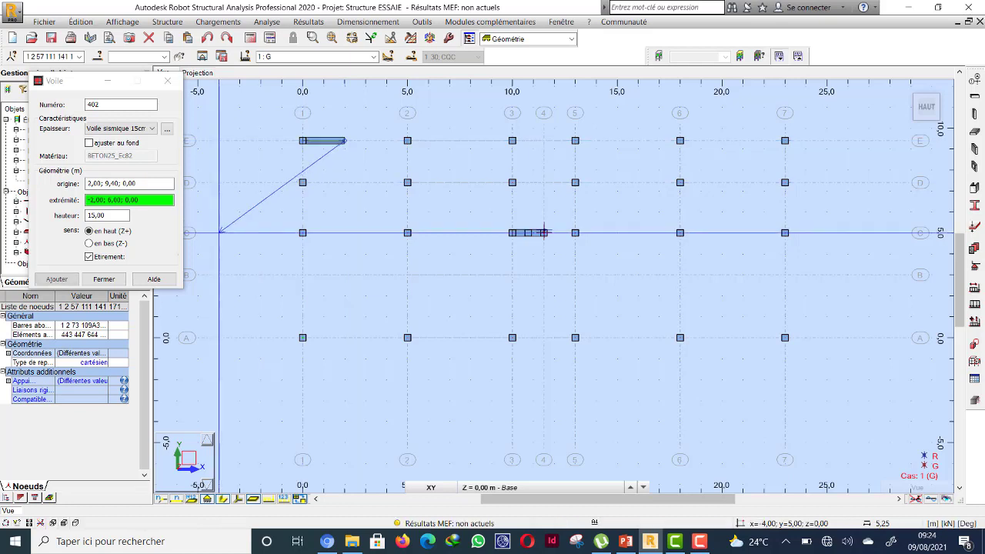
key(Escape)
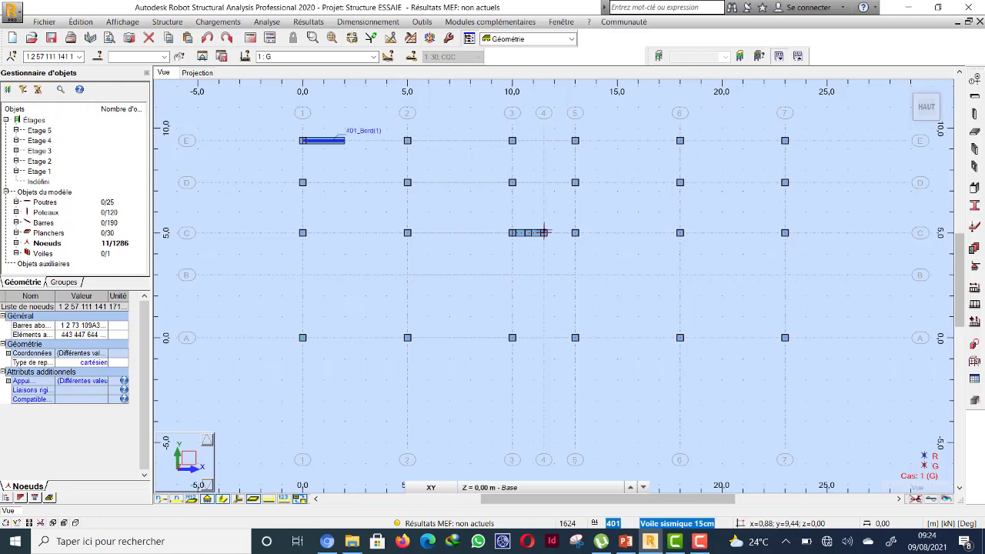
Copy the 2 m wall at axes 1-E to axis A with a translation vector of 0,00; -9,40; 0,00.
click(324, 140)
click(80, 21)
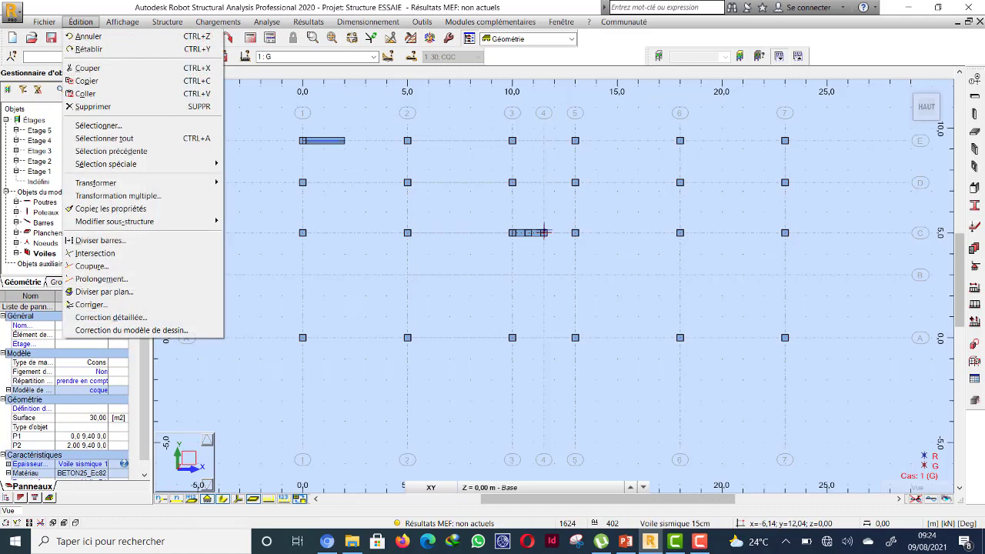
mouse_move(95, 183)
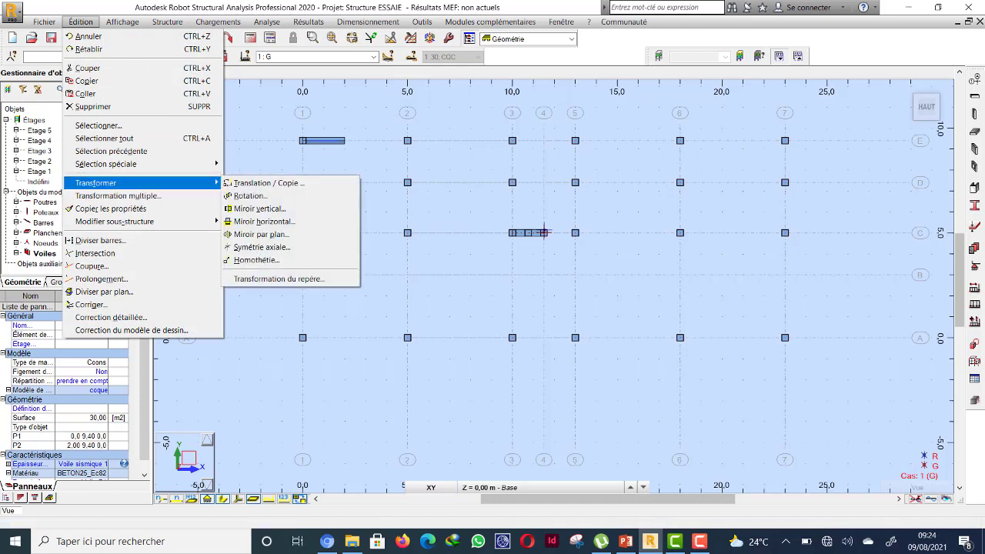
click(268, 183)
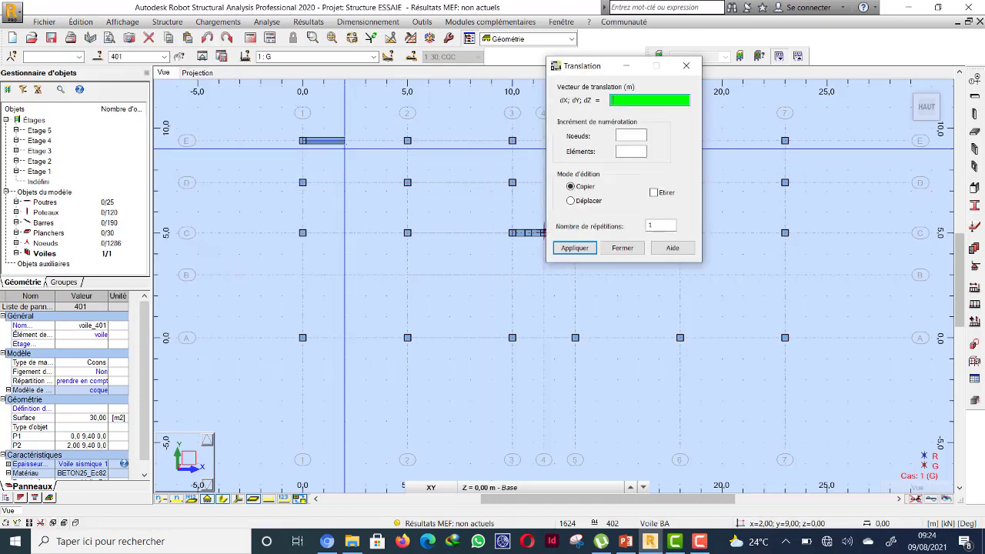
click(303, 141)
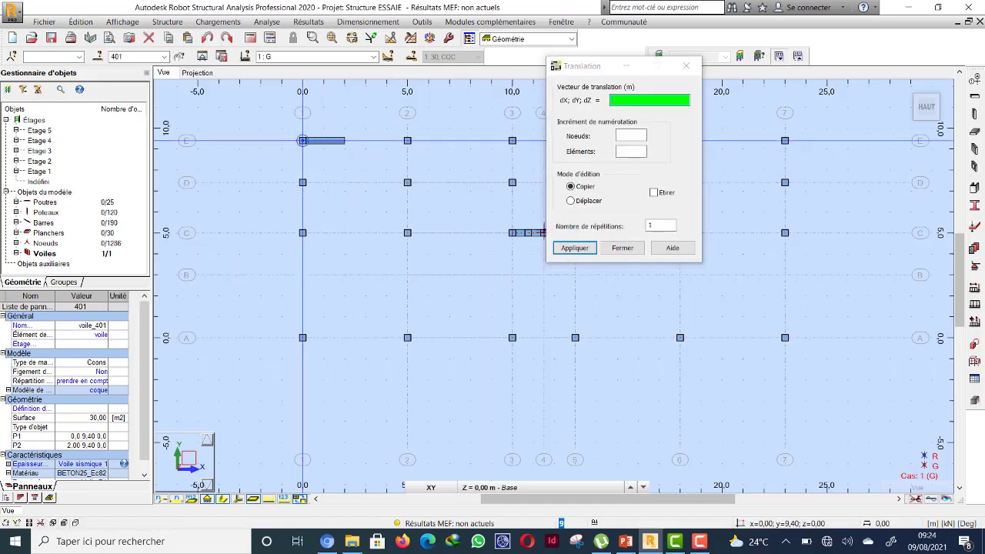
click(302, 337)
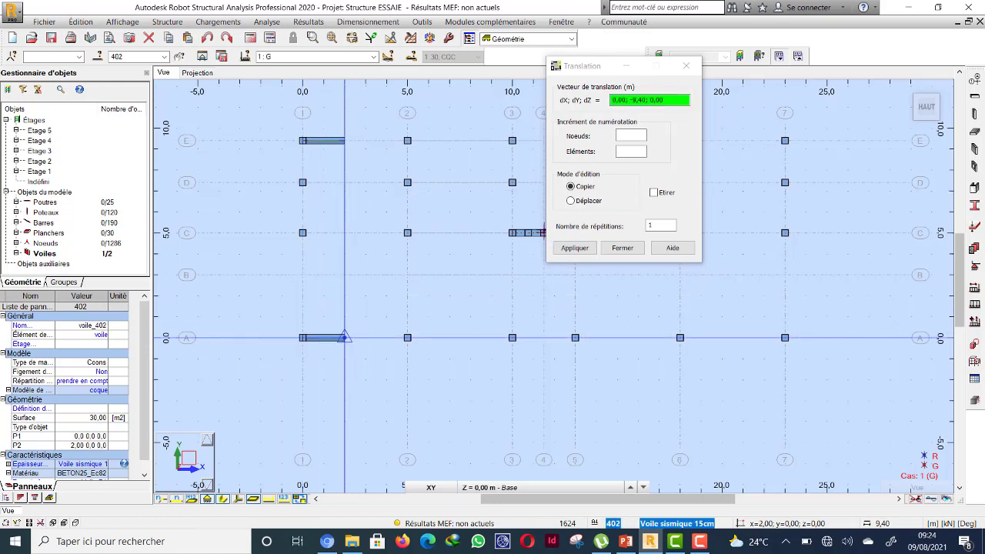
Copy the wall at 1-A to axis 7 by 21,00; 0,00; 0,00, and copy that wall to axis E by 0,00; 9,40; 0,00.
click(344, 337)
click(785, 337)
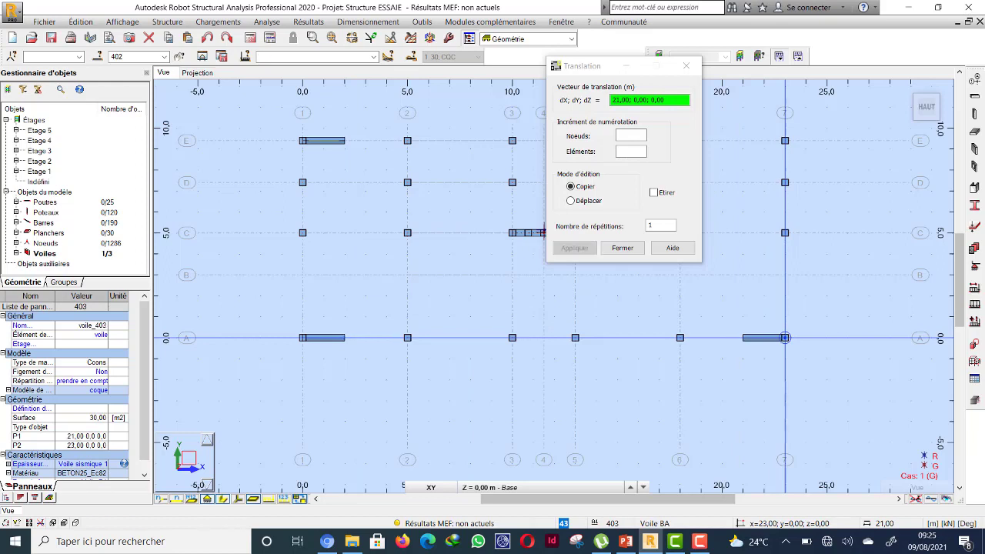
click(785, 337)
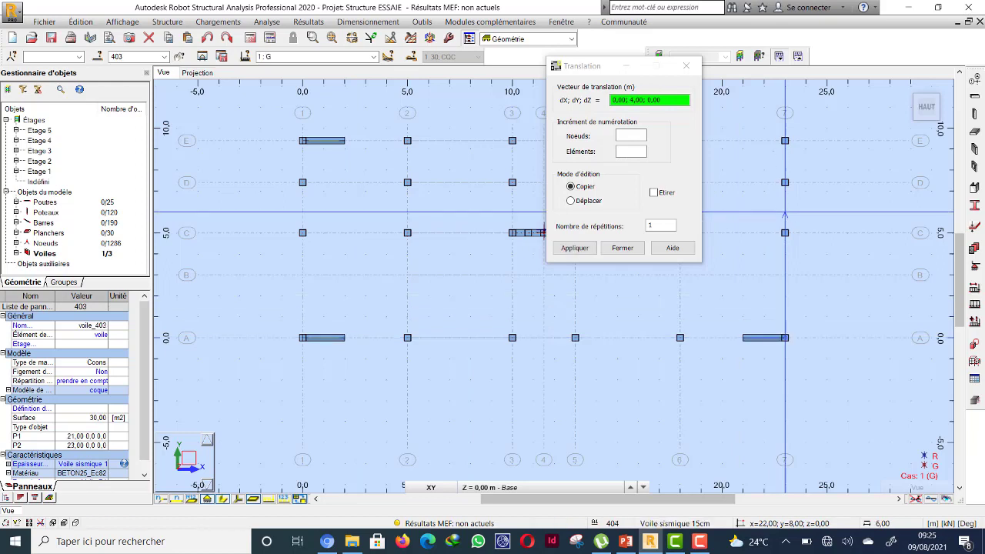
click(784, 140)
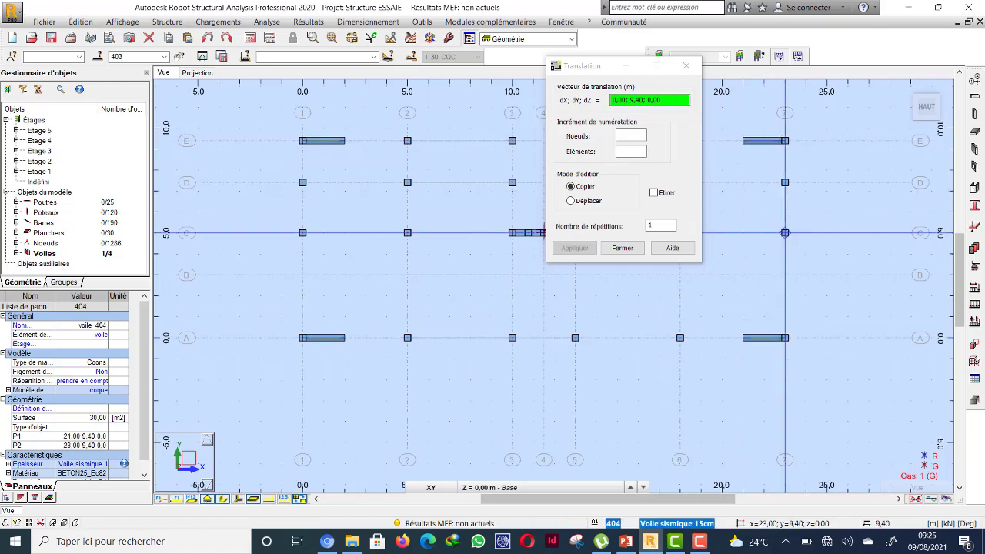
click(623, 248)
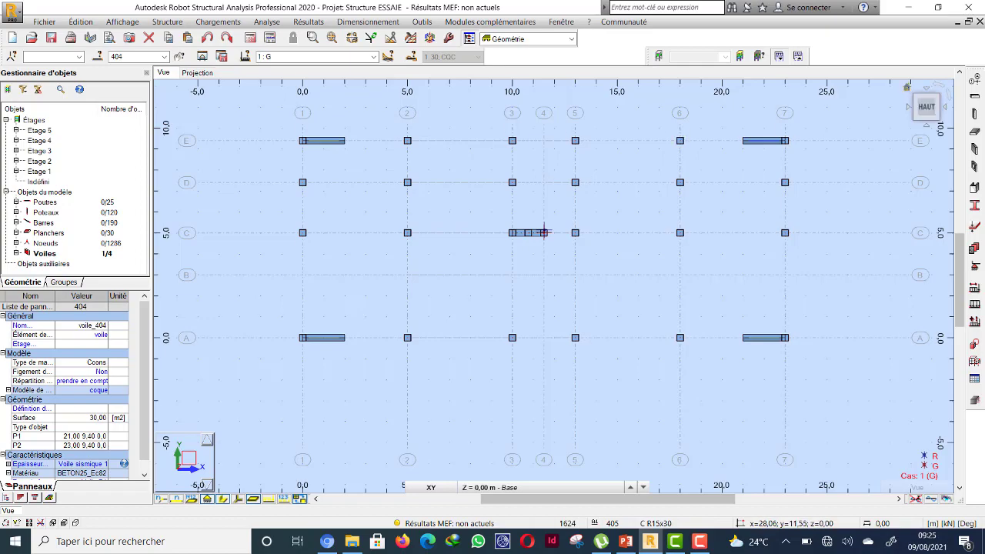
Assign a linear Encastrement support to the bottom edge, Bord(1), of the wall at axes 1-A.
click(906, 87)
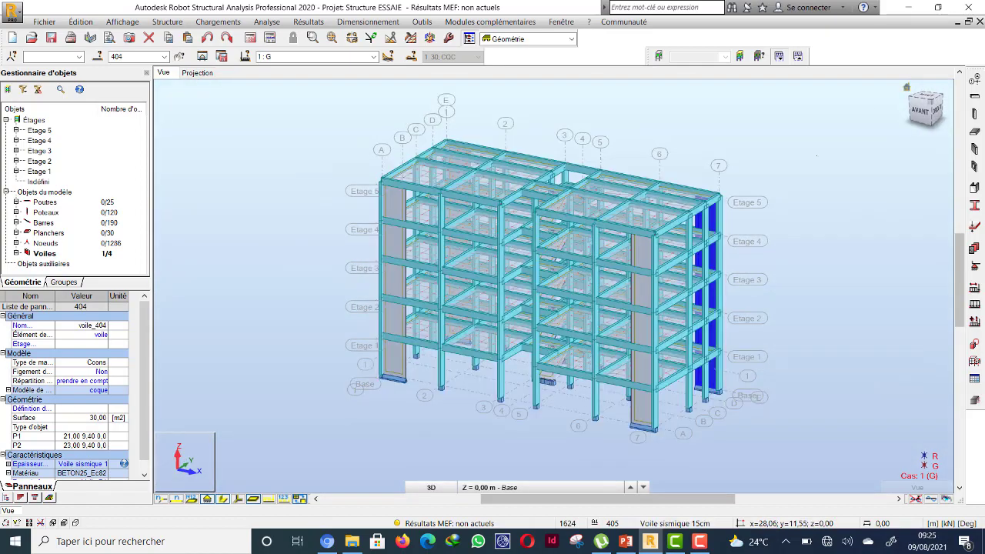
right_click(729, 295)
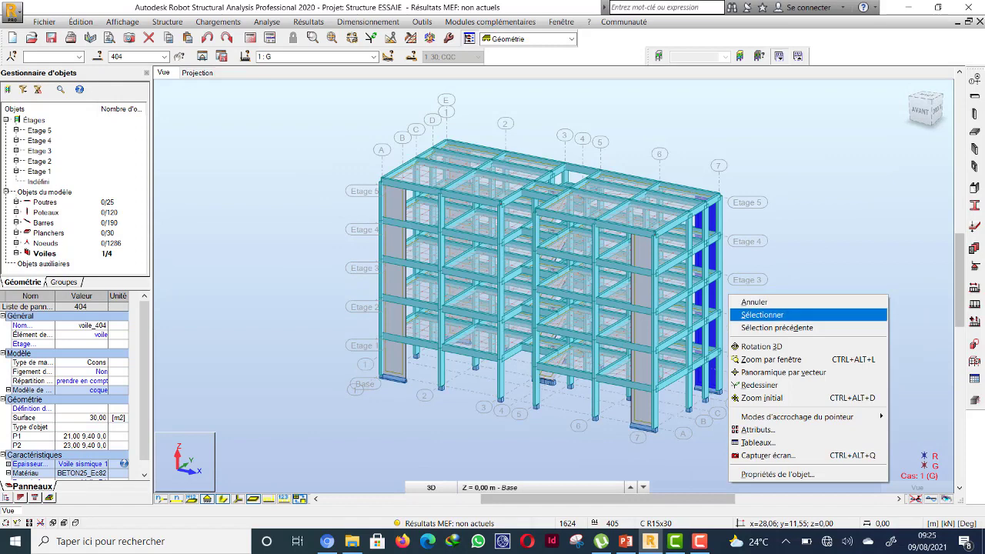
click(770, 314)
click(823, 351)
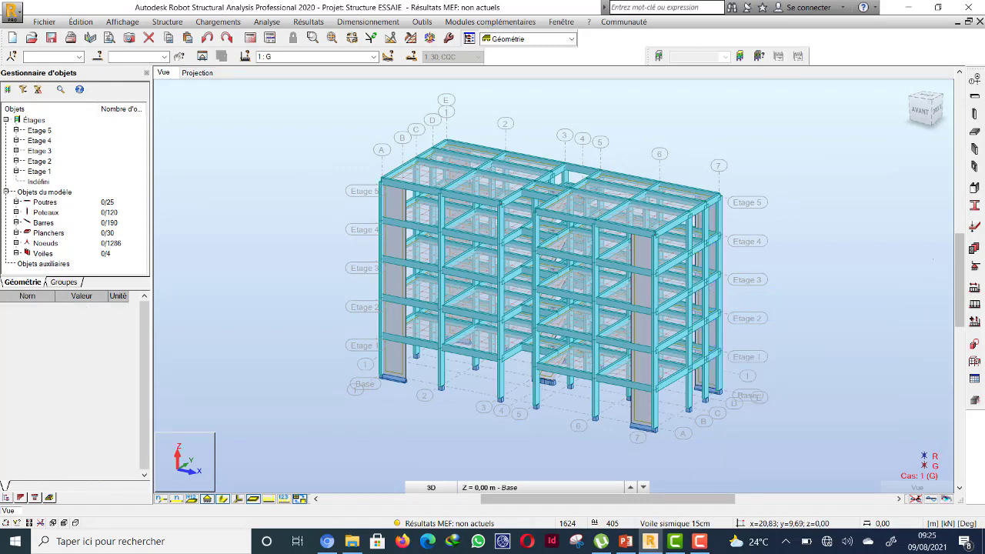
click(974, 266)
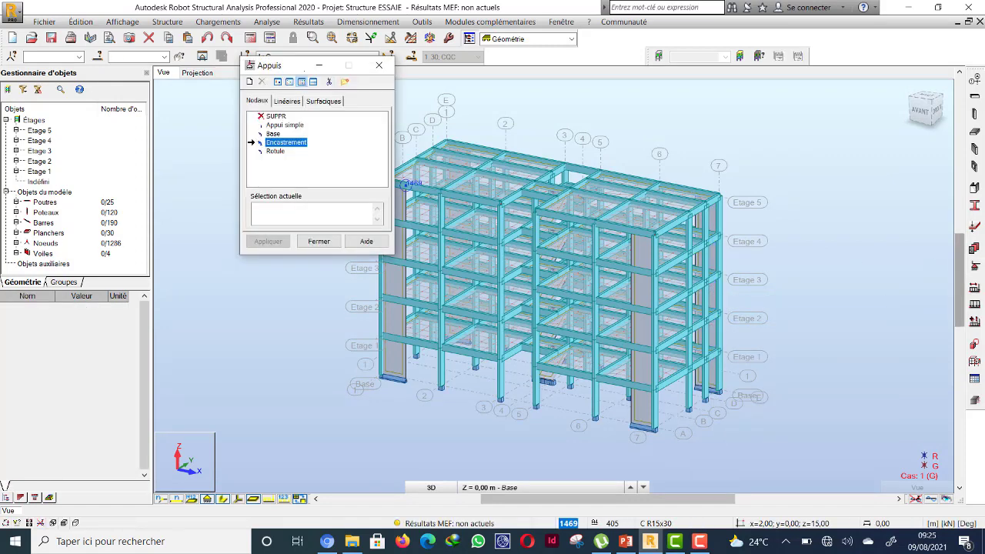
click(195, 122)
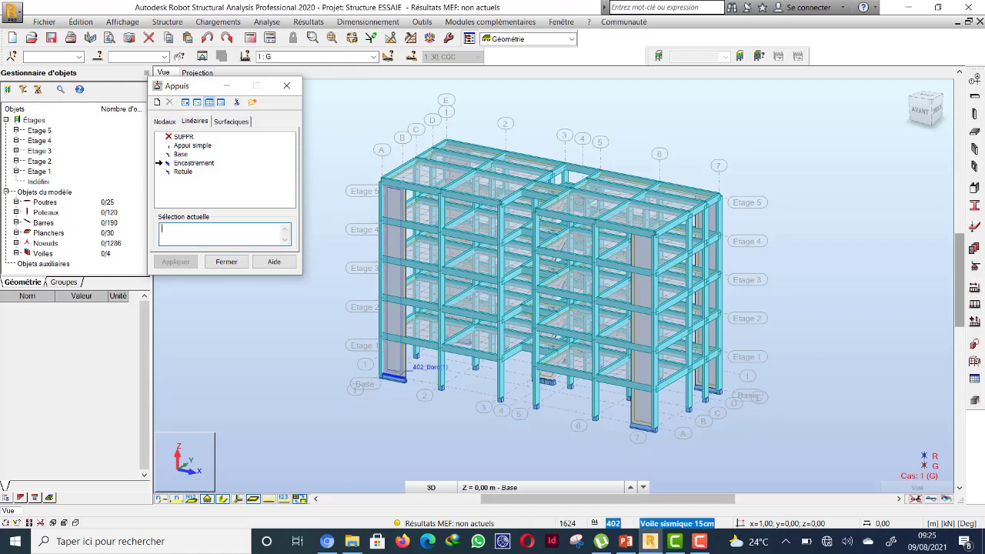
click(393, 377)
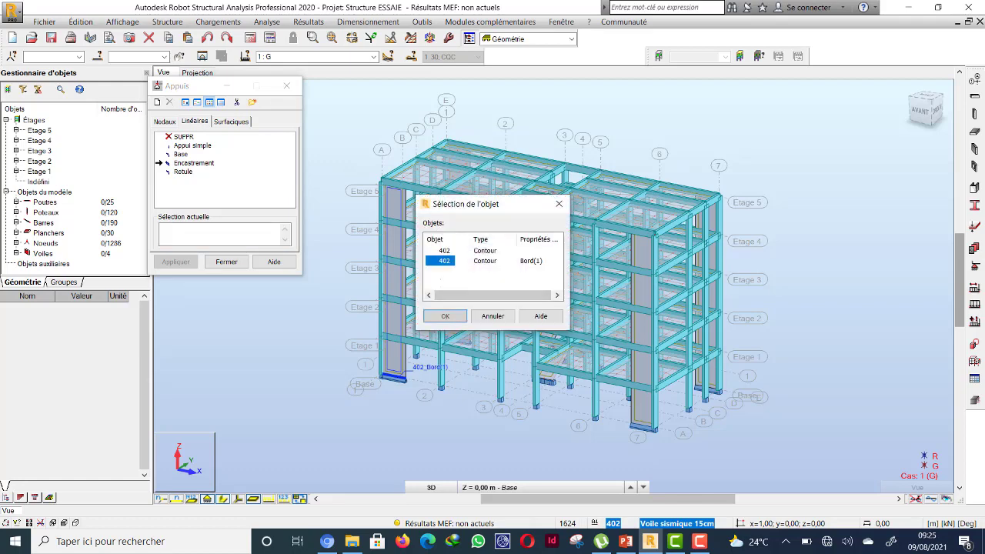
click(445, 316)
click(175, 262)
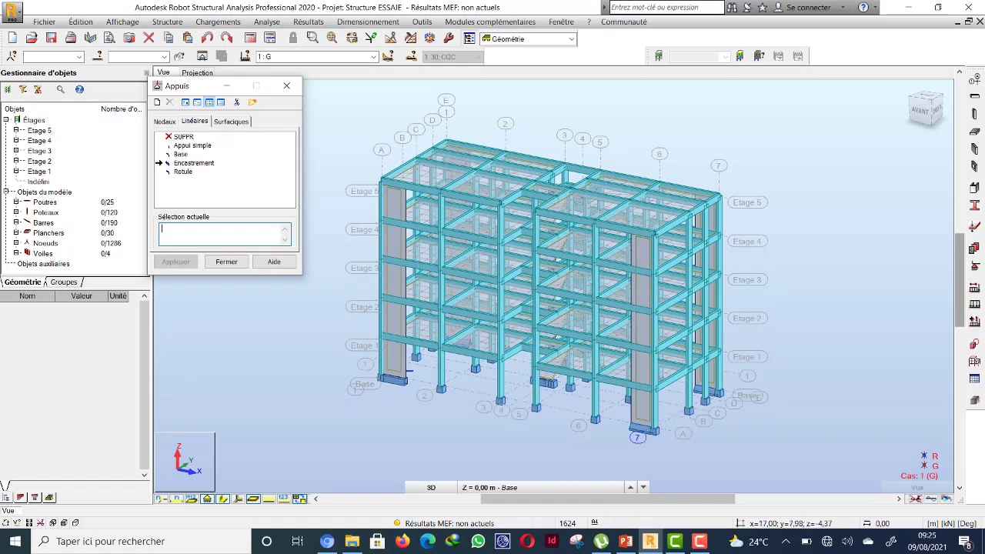
Apply the linear Encastrement support to the bottom edges, Bord(1), of the walls at axes 7-A and 7-E.
click(652, 421)
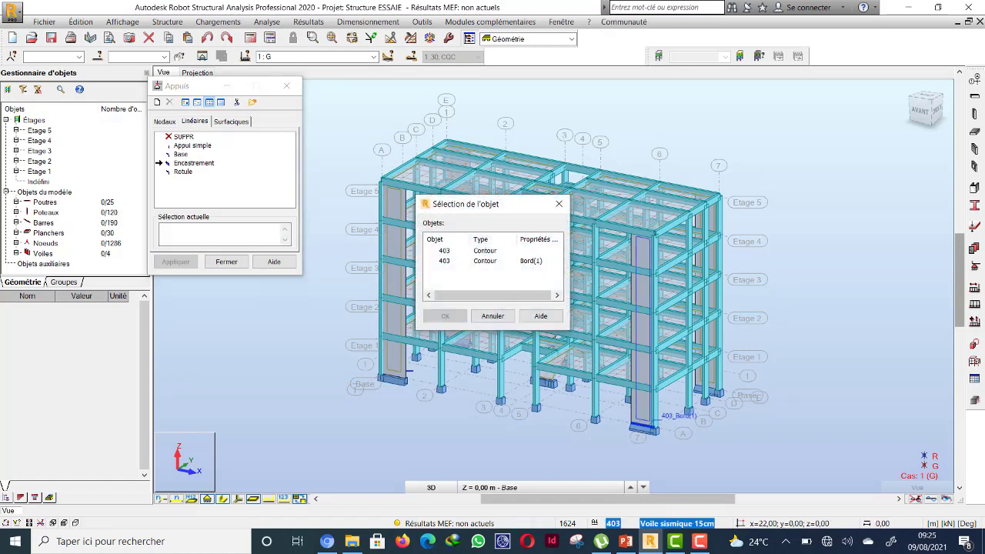
click(444, 261)
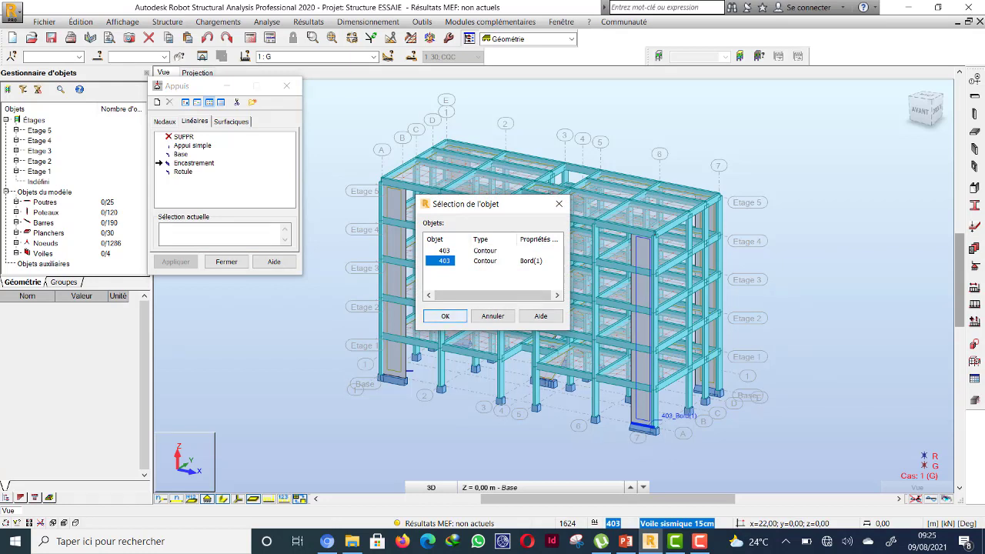
click(445, 316)
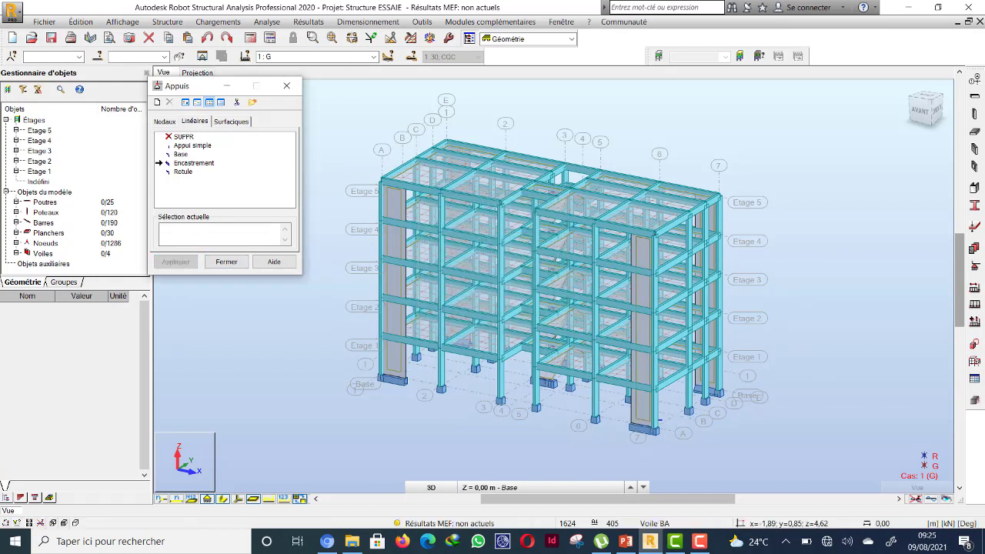
click(179, 230)
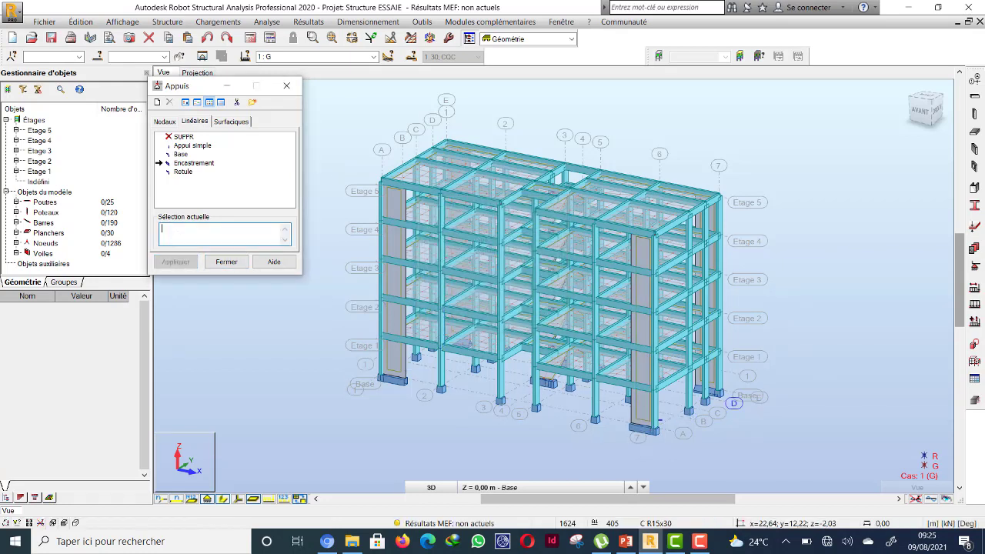
click(704, 387)
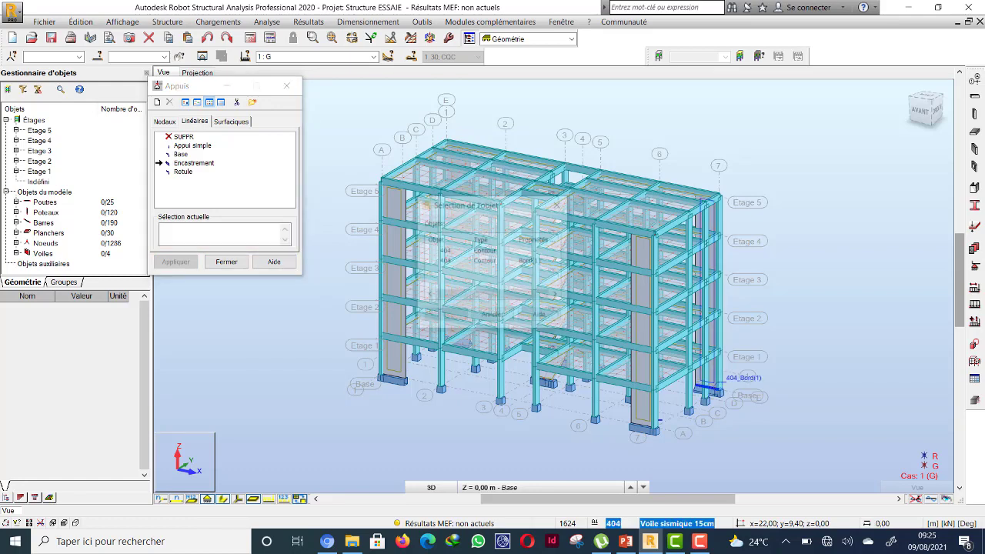
click(444, 261)
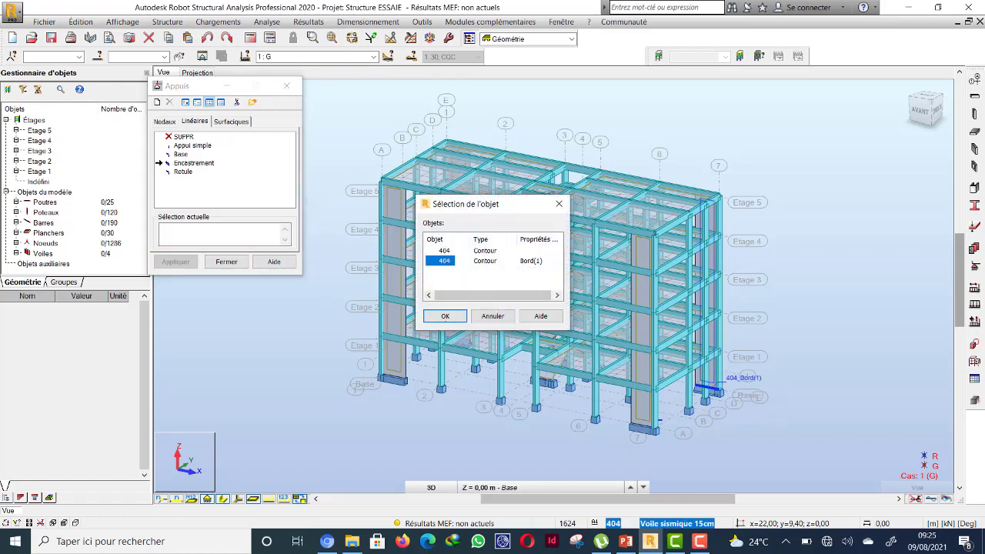
click(444, 316)
click(176, 262)
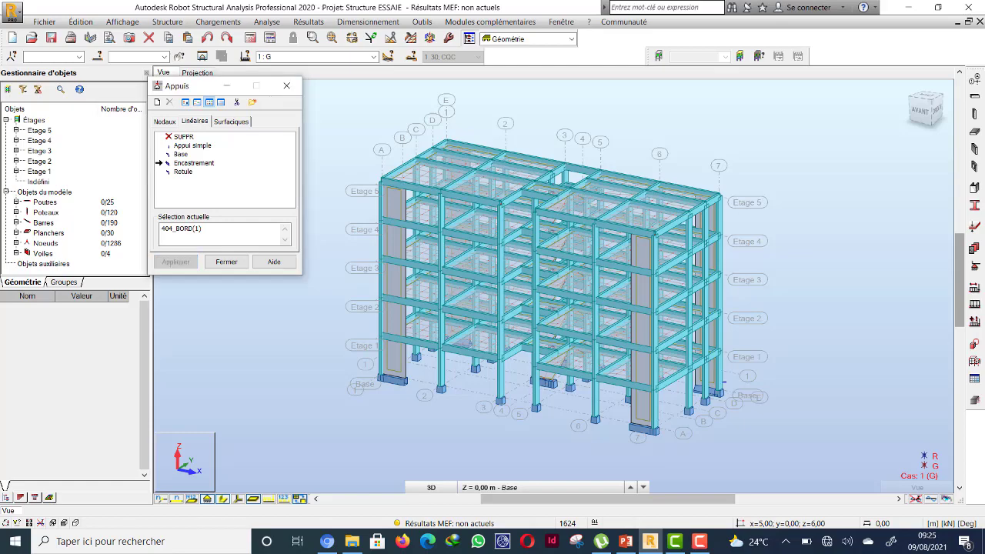
Apply the linear Encastrement support to the bottom edge, Bord(1), of the wall at axes 1-E and close the supports definition.
scroll(473, 422, up, 2)
scroll(492, 382, down, 2)
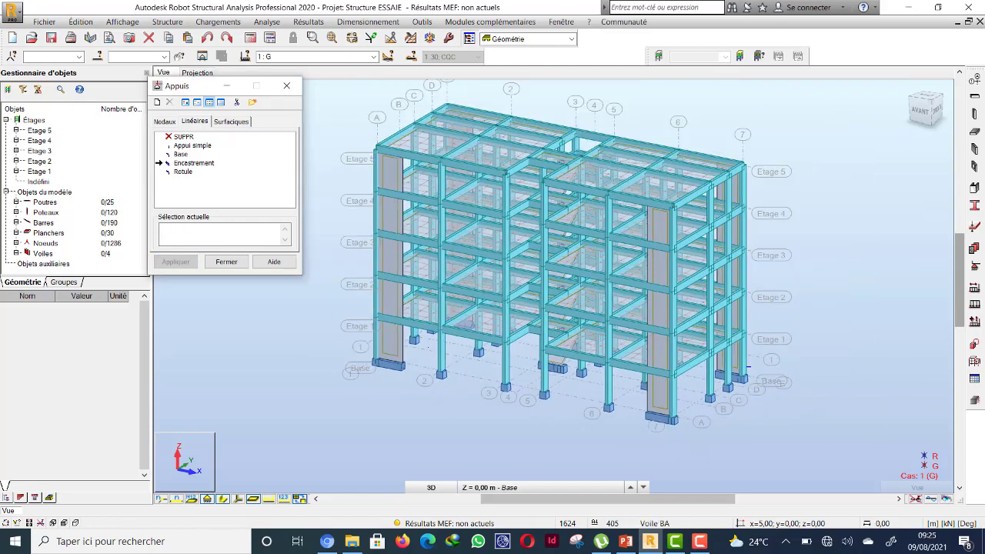
right_click(349, 160)
click(389, 212)
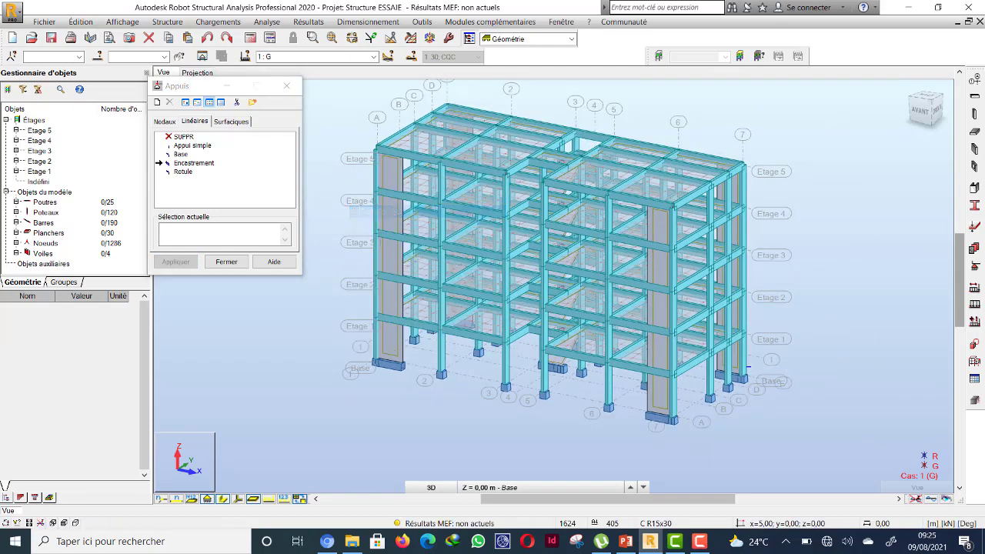
drag(389, 285, 492, 299)
scroll(461, 327, down, 3)
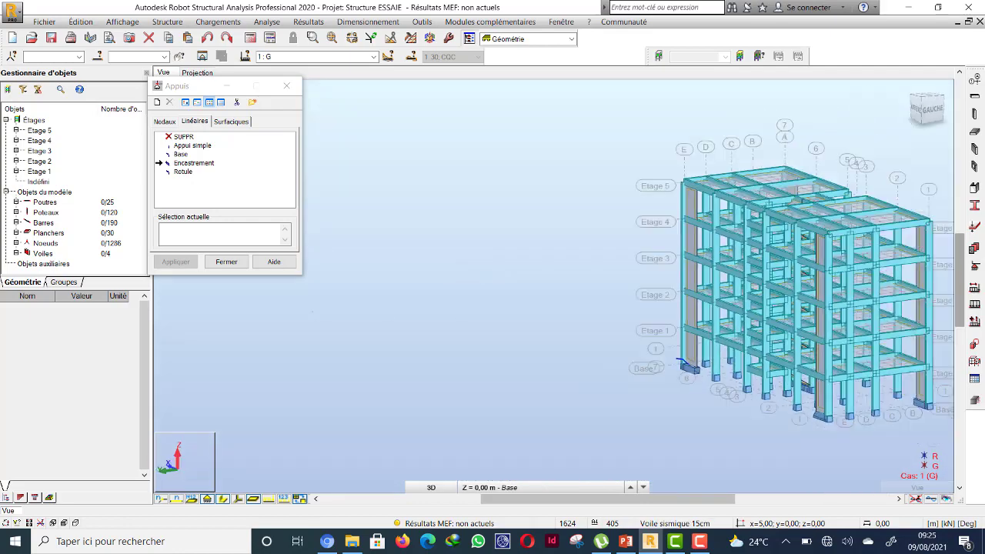
scroll(766, 410, up, 3)
scroll(666, 388, up, 3)
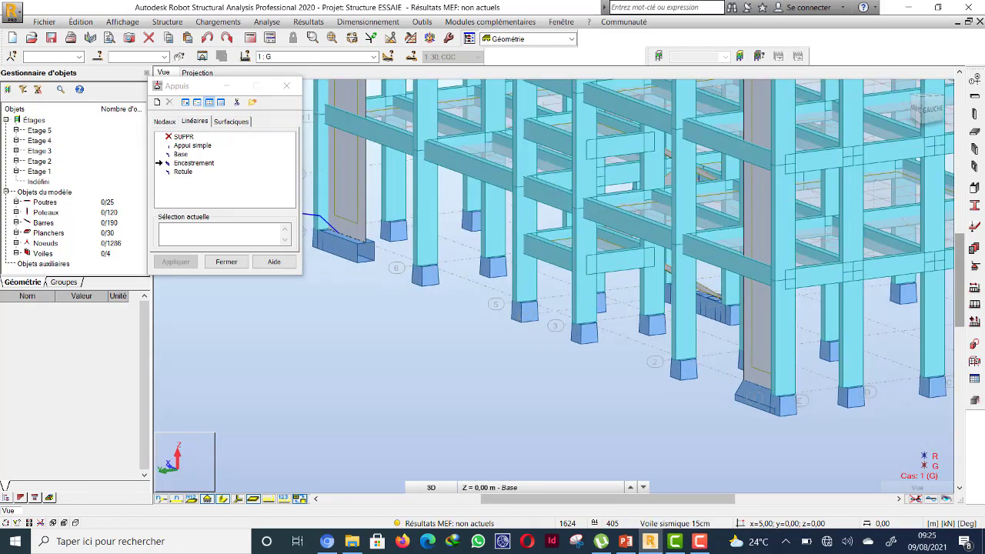
right_click(497, 210)
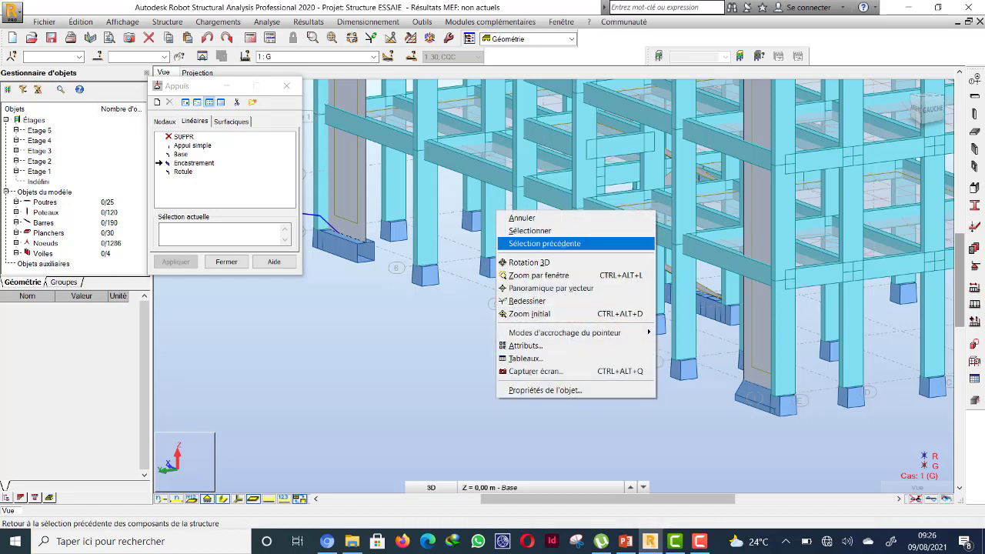
click(538, 243)
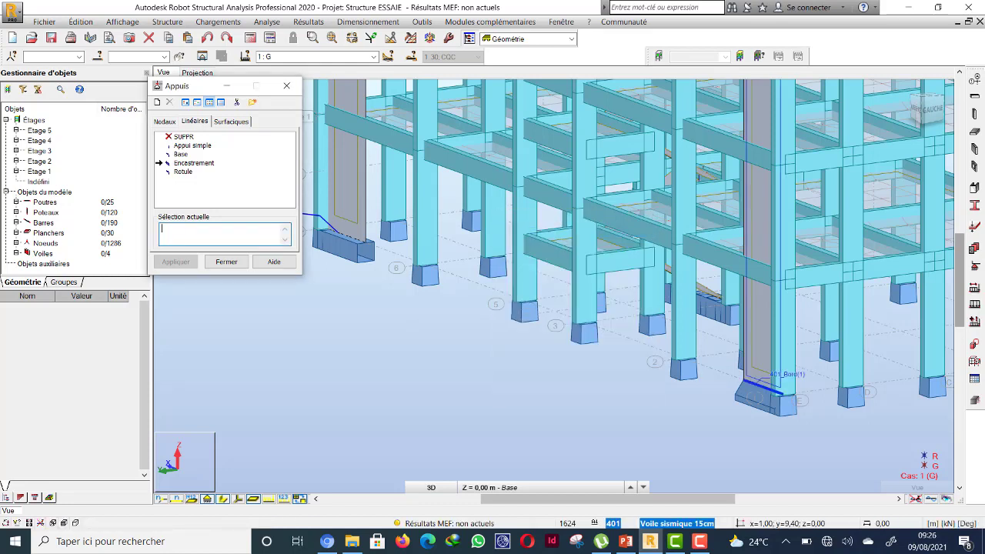
click(783, 393)
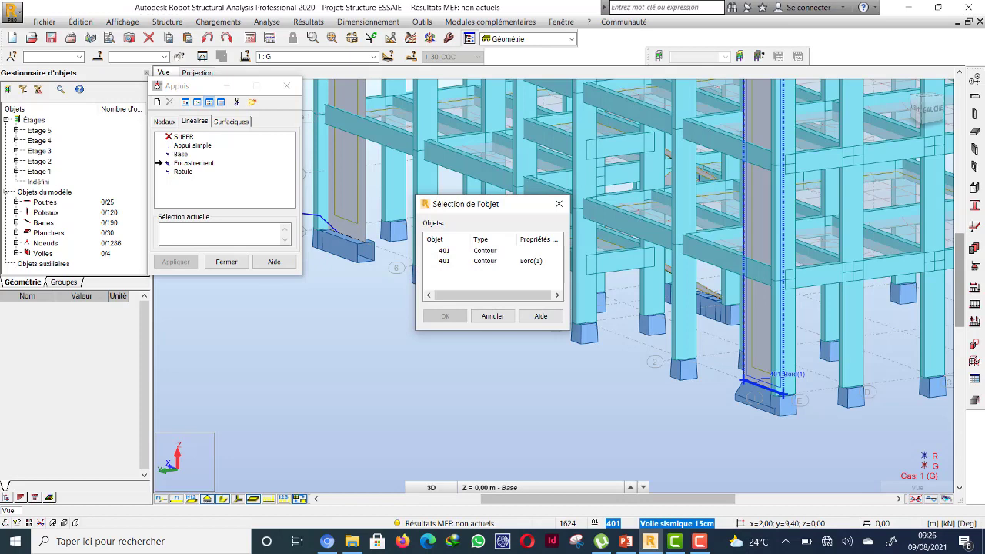
click(485, 261)
click(445, 316)
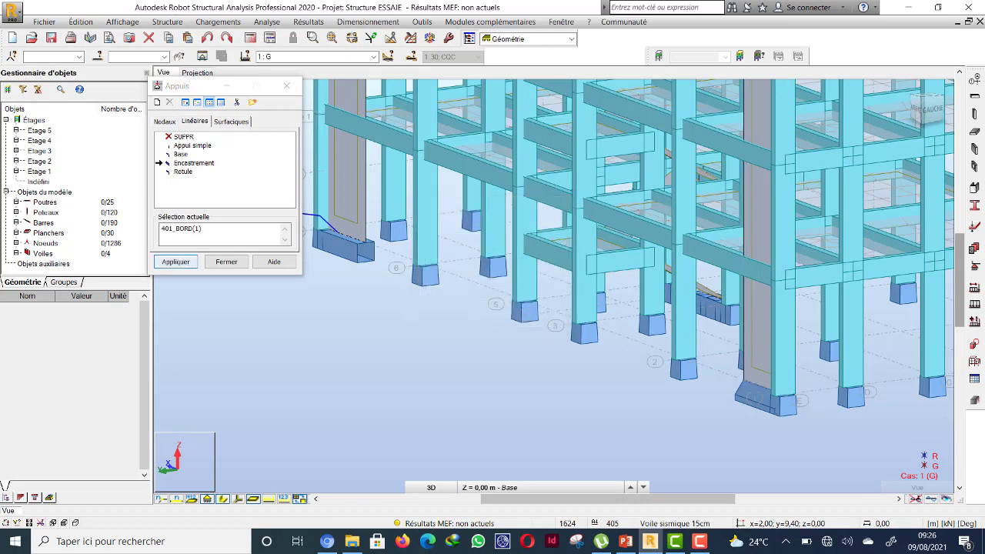
click(175, 262)
click(226, 262)
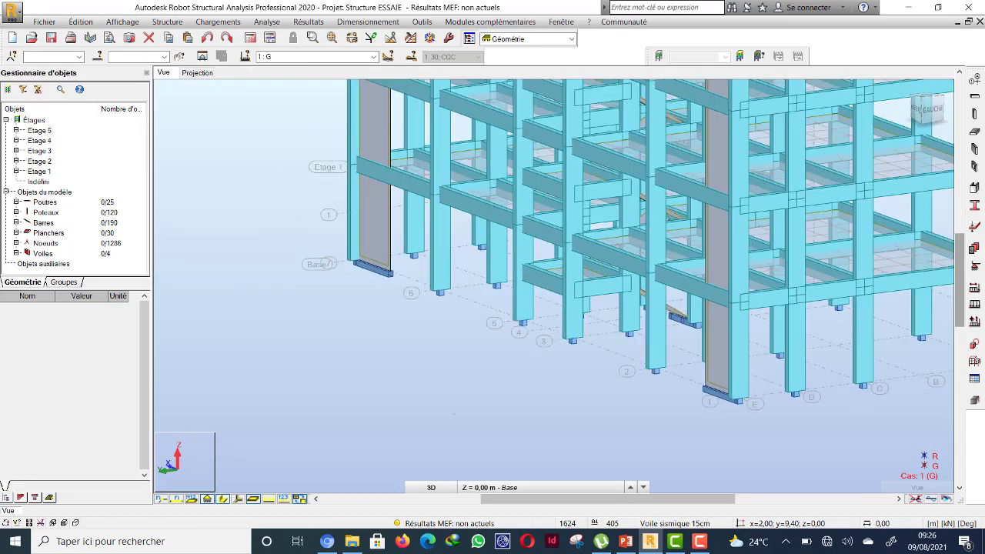
Examine the four corner walls and their base supports from the rear side of the building.
scroll(458, 406, down, 5)
right_click(220, 228)
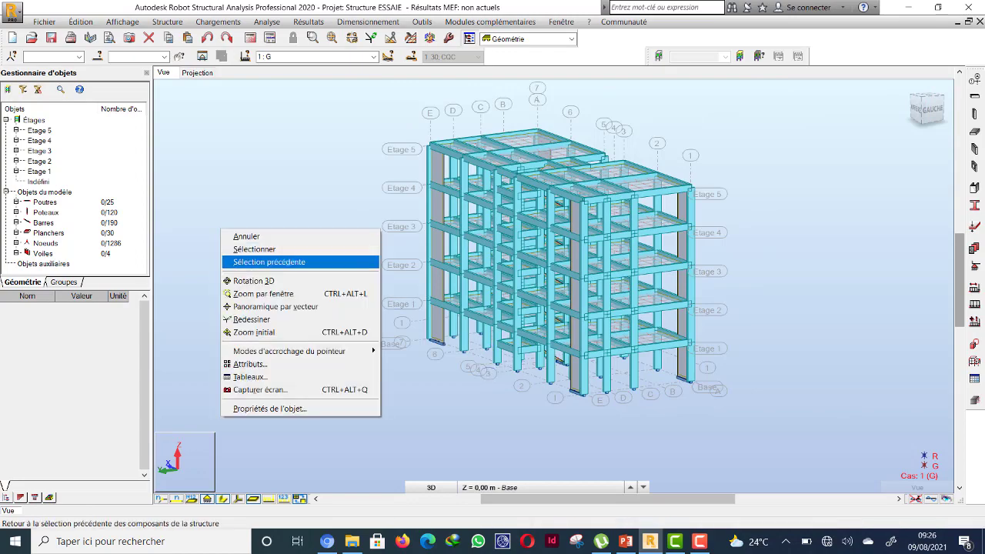
click(254, 281)
drag(266, 292, 396, 298)
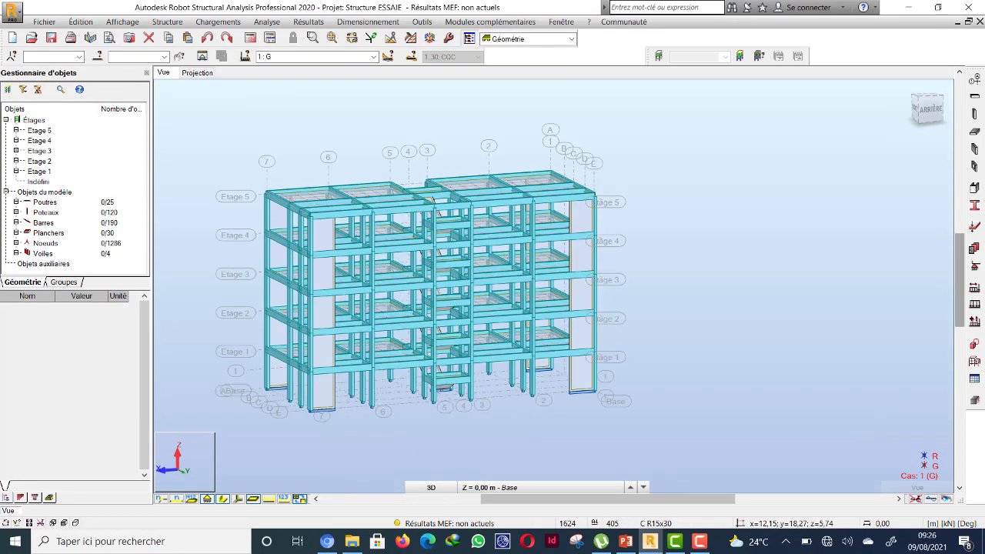
scroll(608, 257, down, 2)
scroll(582, 275, up, 1)
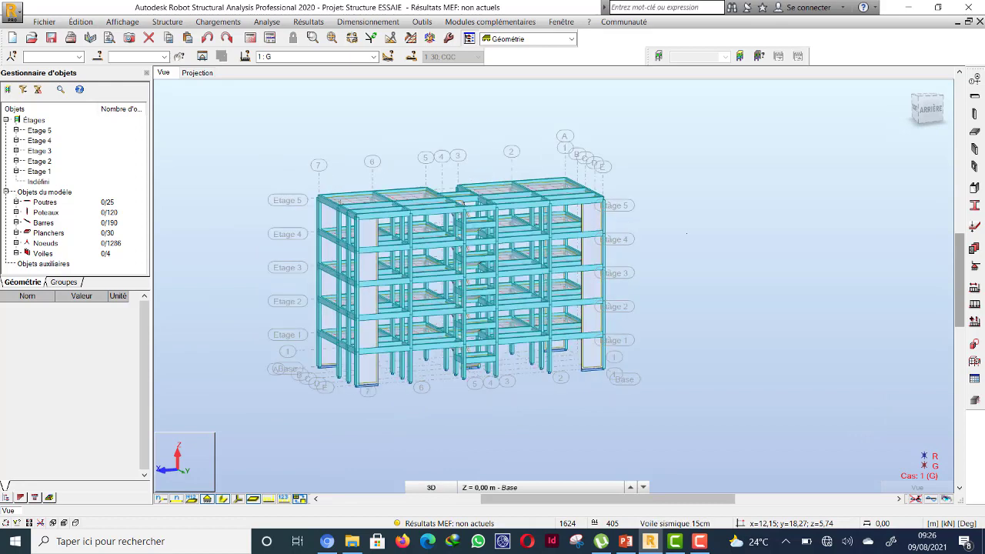
right_click(599, 253)
click(633, 275)
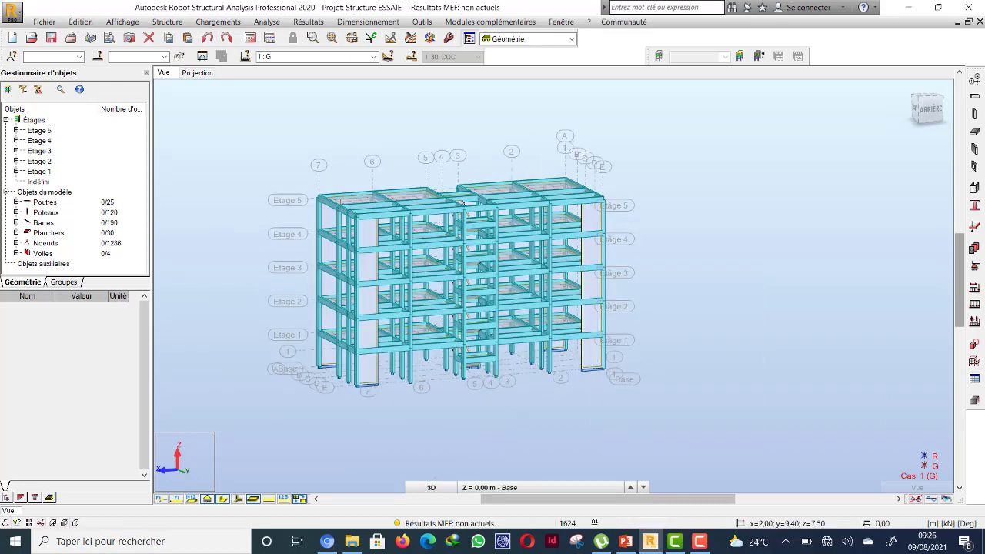
Display the building in the XY plan view at the base level, Z = 0,00 m.
click(431, 487)
click(445, 457)
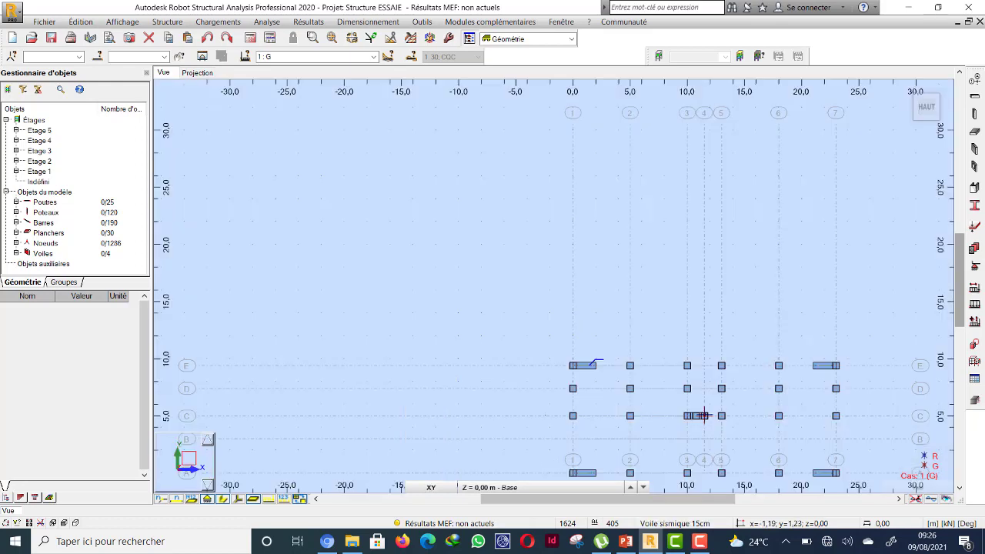
scroll(496, 324, up, 4)
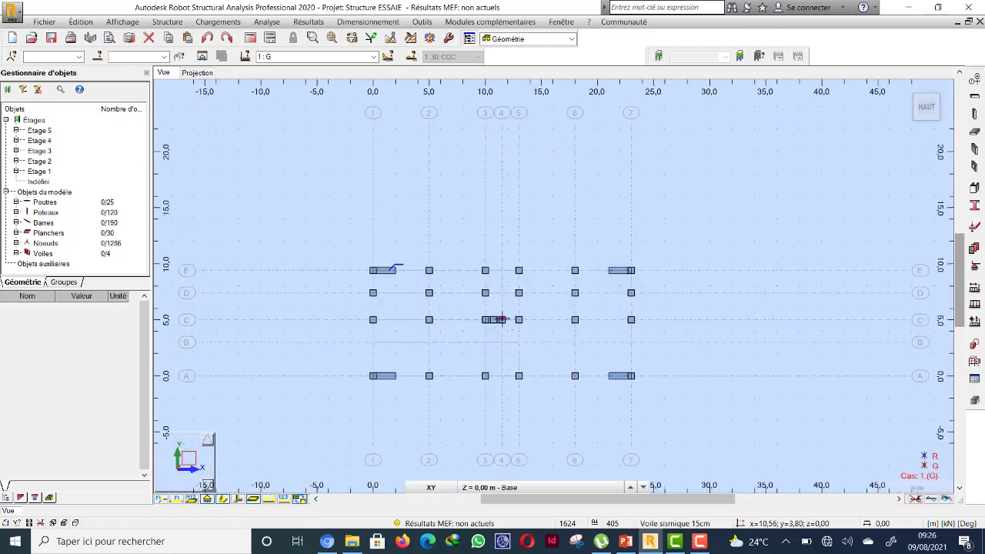
middle_drag(493, 308, 495, 281)
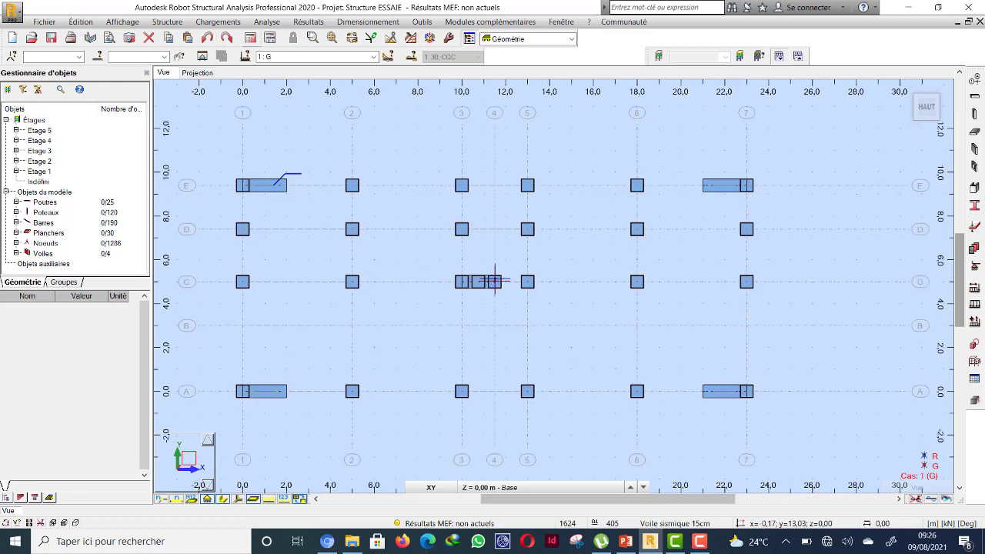
Run the structural calculation and open the Modes propres results table to read the modal periods.
click(250, 38)
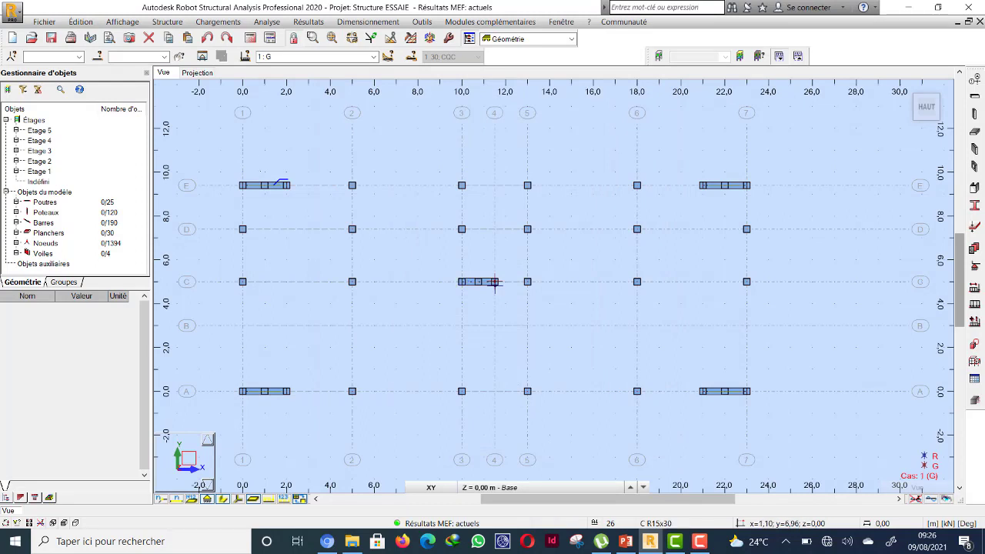
click(308, 21)
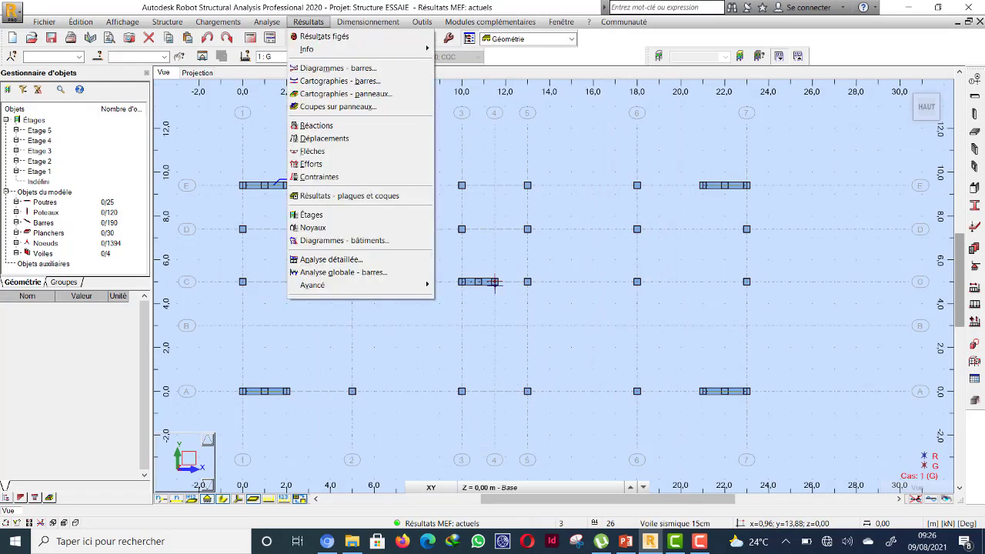
mouse_move(347, 285)
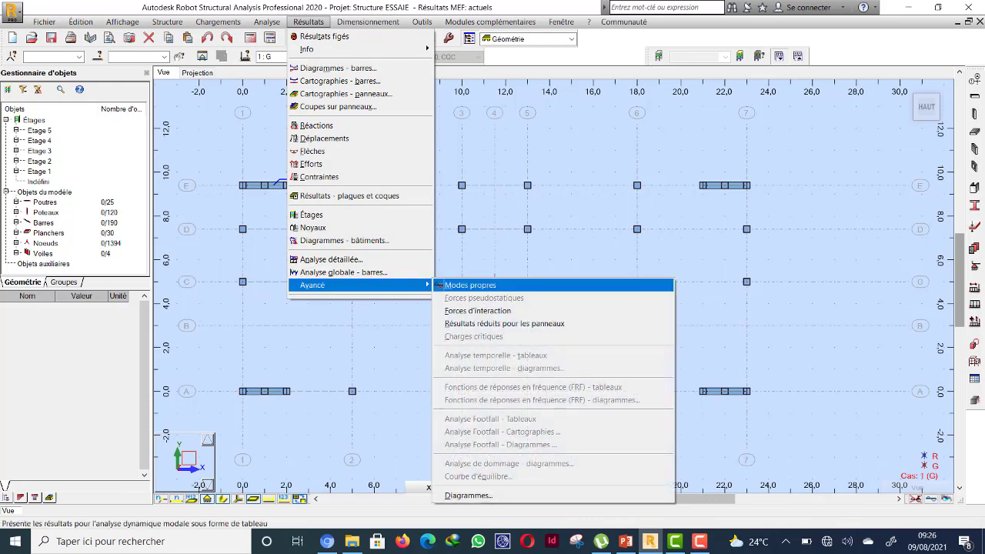
click(471, 285)
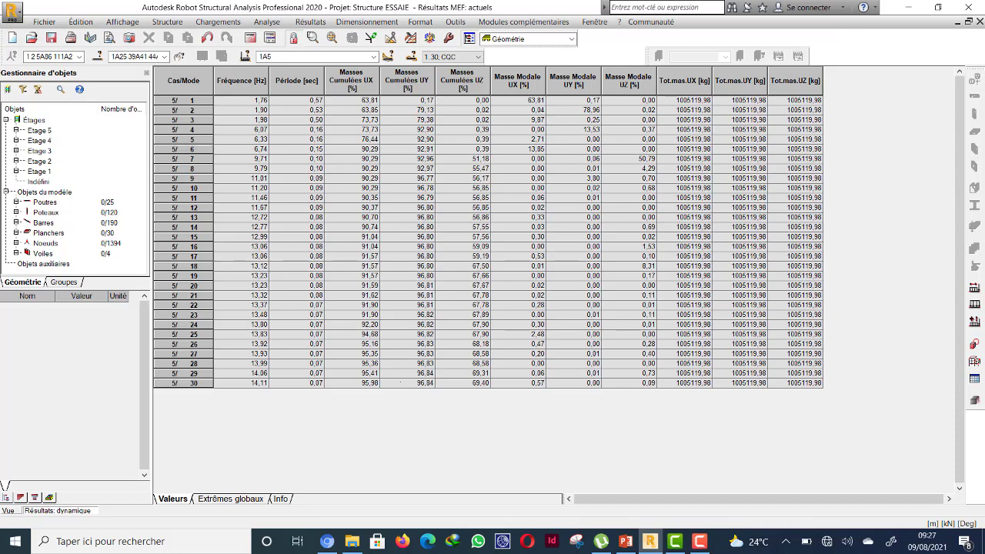
Switch to the PowerPoint presentation and set P robot to 0,57 sec in both places on the Direction X period slide.
click(624, 540)
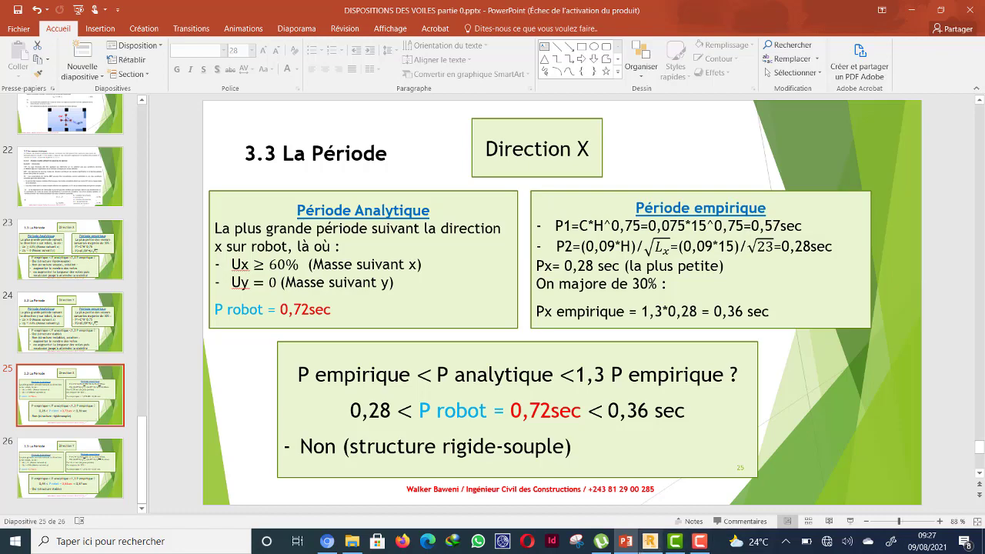
click(650, 540)
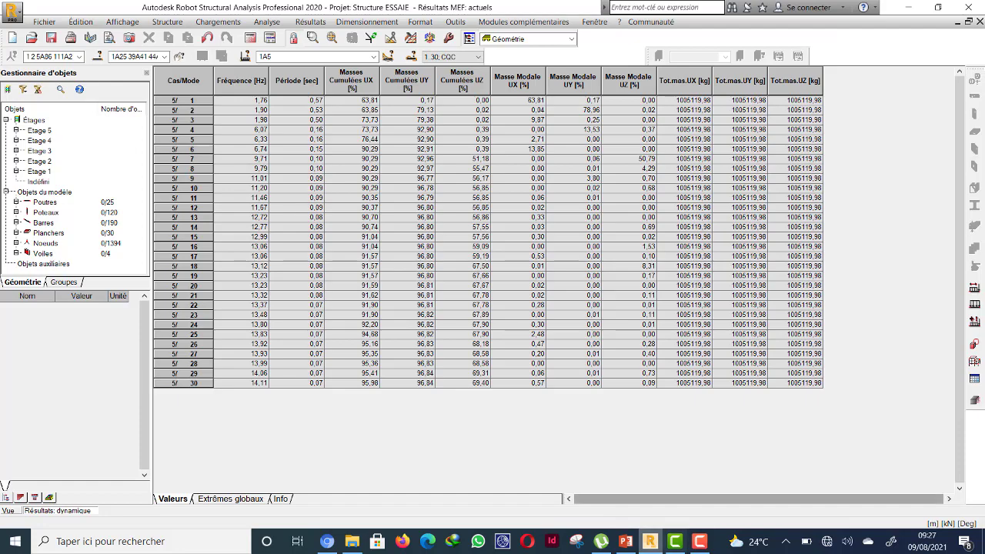
click(625, 540)
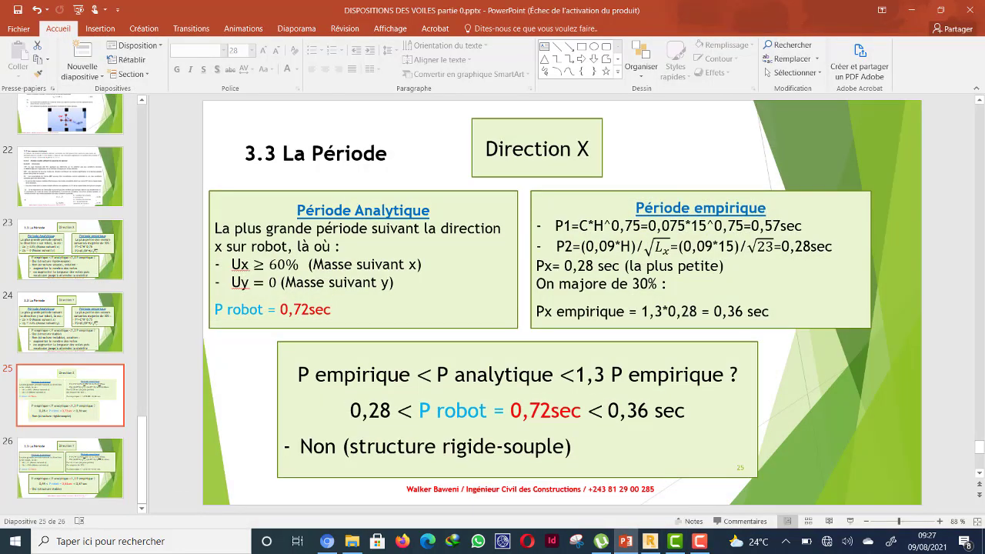
drag(291, 309, 308, 309)
text(57)
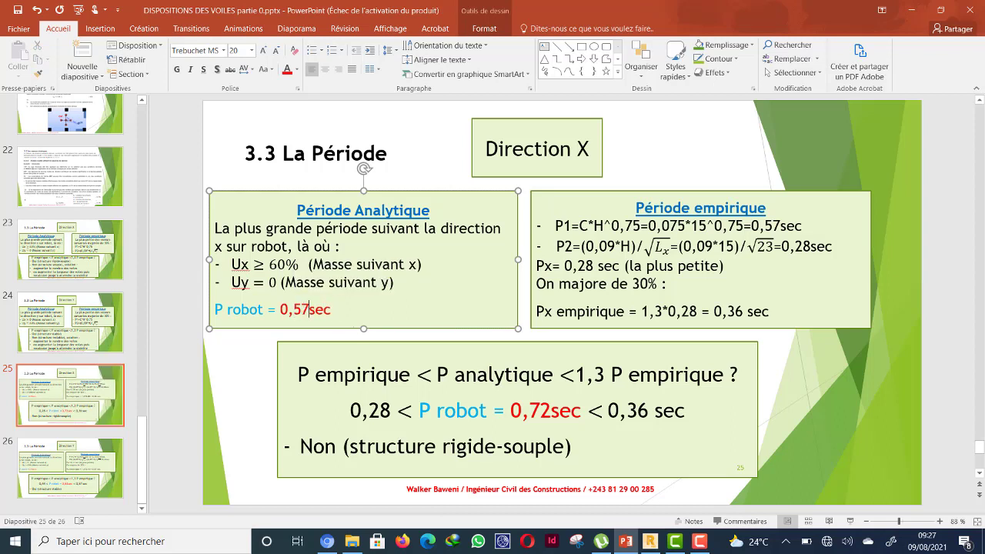
drag(551, 411, 530, 410)
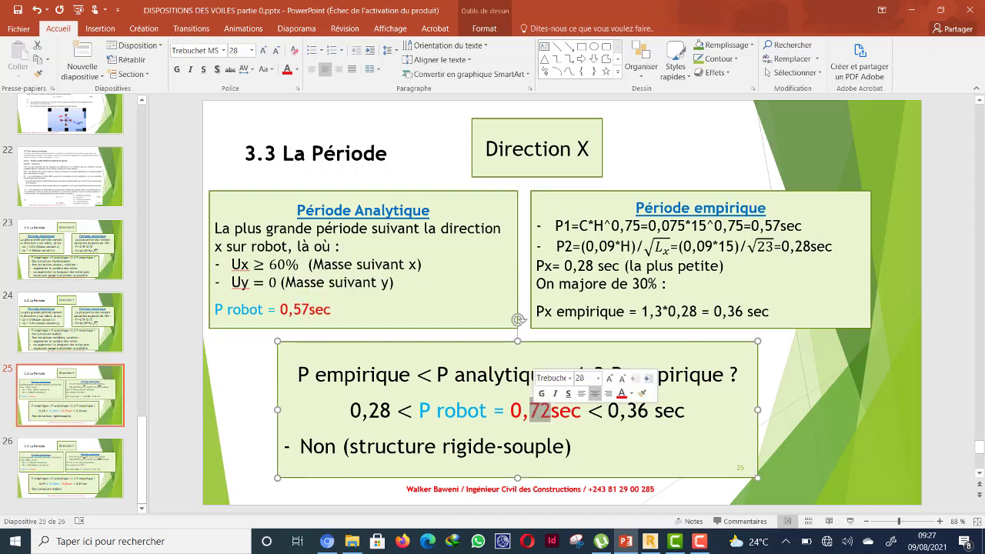
text(57)
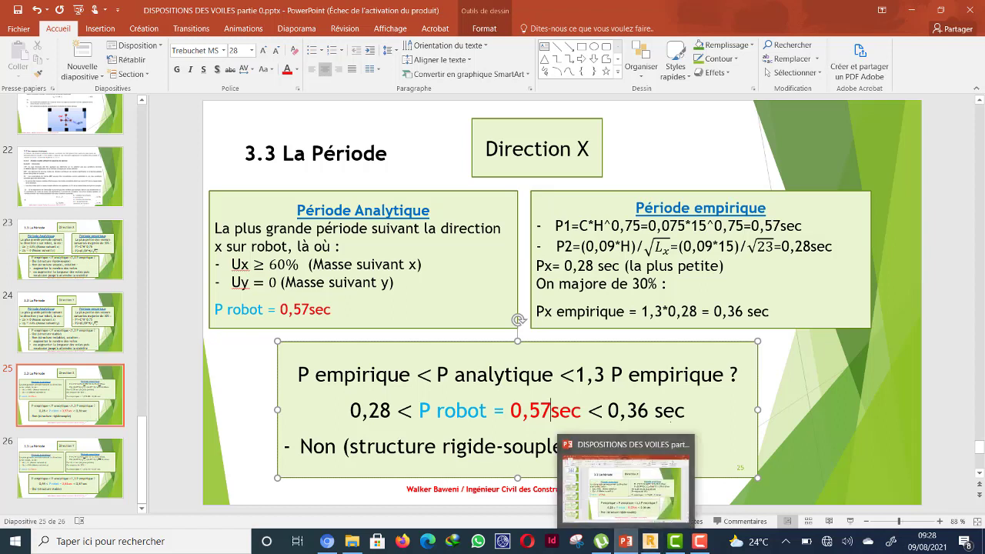
Return to Robot Structural Analysis and delete the 2 m walls at axes 1-E, 1-A, 7-A and 7-E.
click(650, 541)
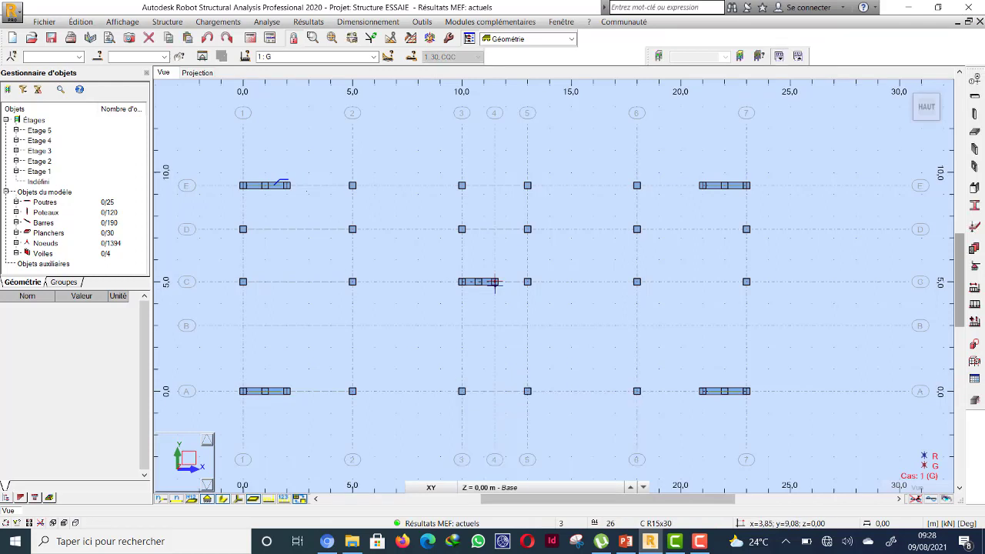
click(270, 185)
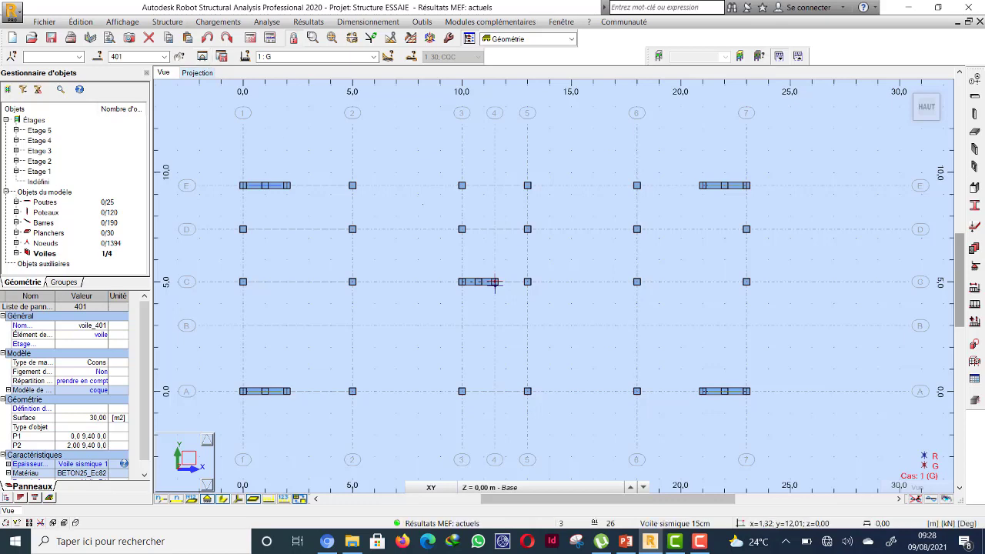
key(Delete)
key(Return)
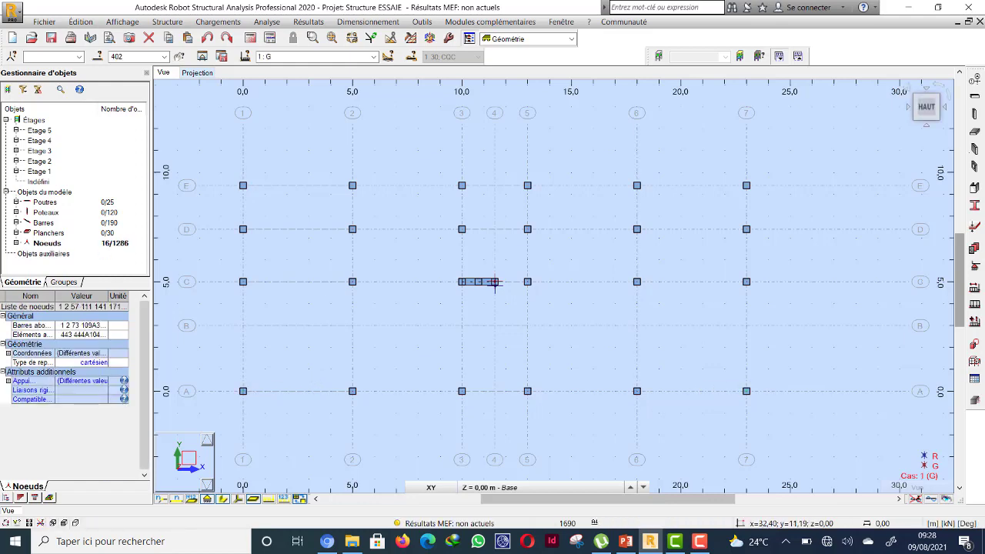
Create a 3 m long, 15,00 m high Voile sismique 15cm wall from 0,00; 9,40 to 3,00; 9,40 at axes 1-E.
click(974, 148)
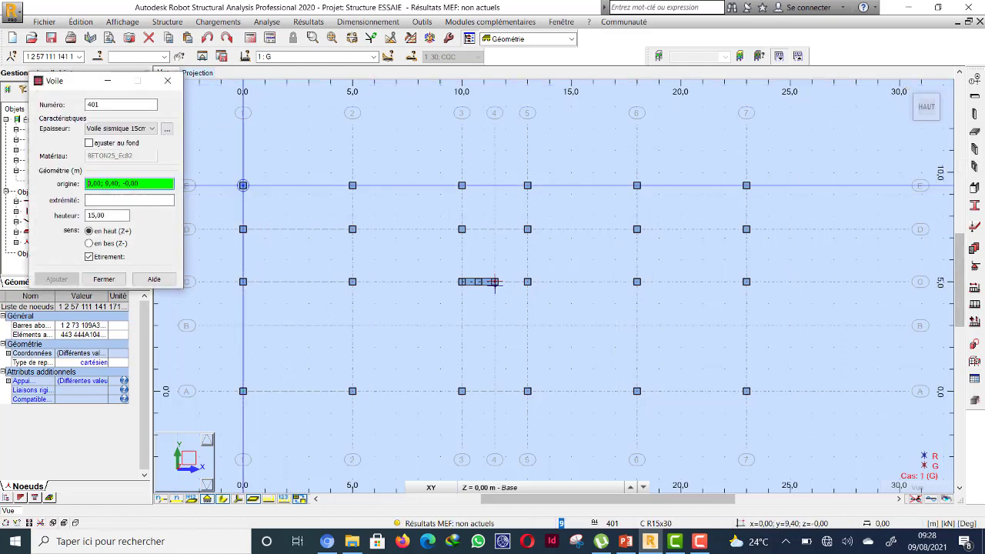
click(243, 185)
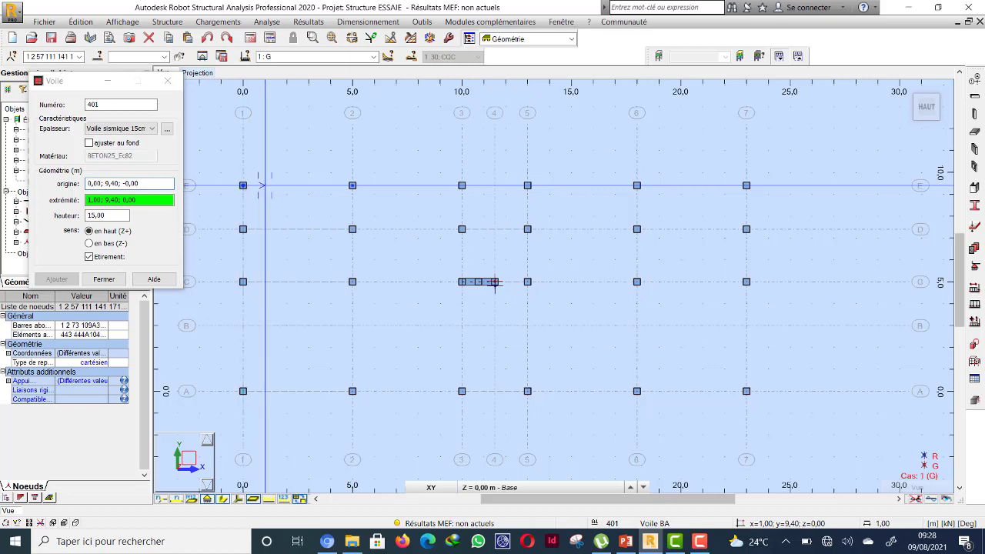
click(308, 185)
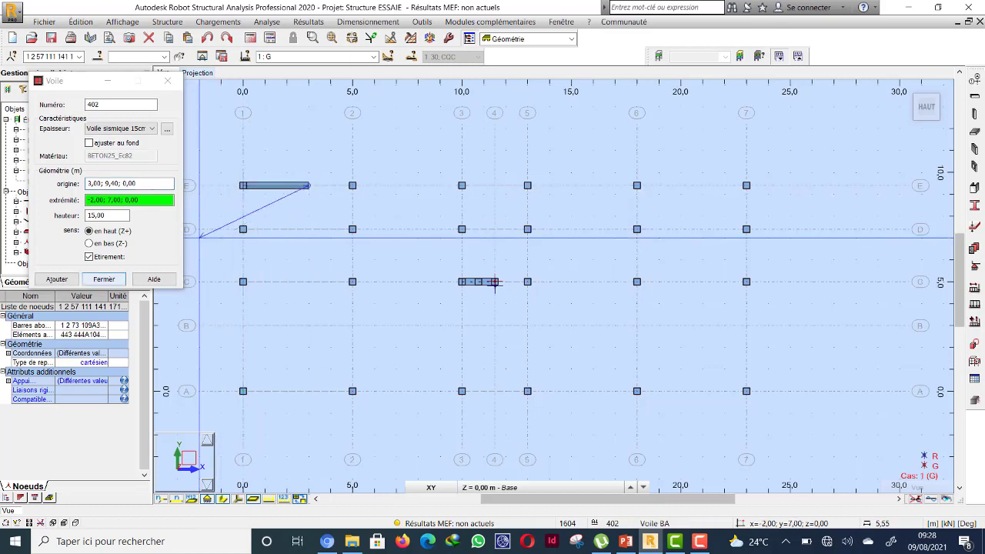
key(Escape)
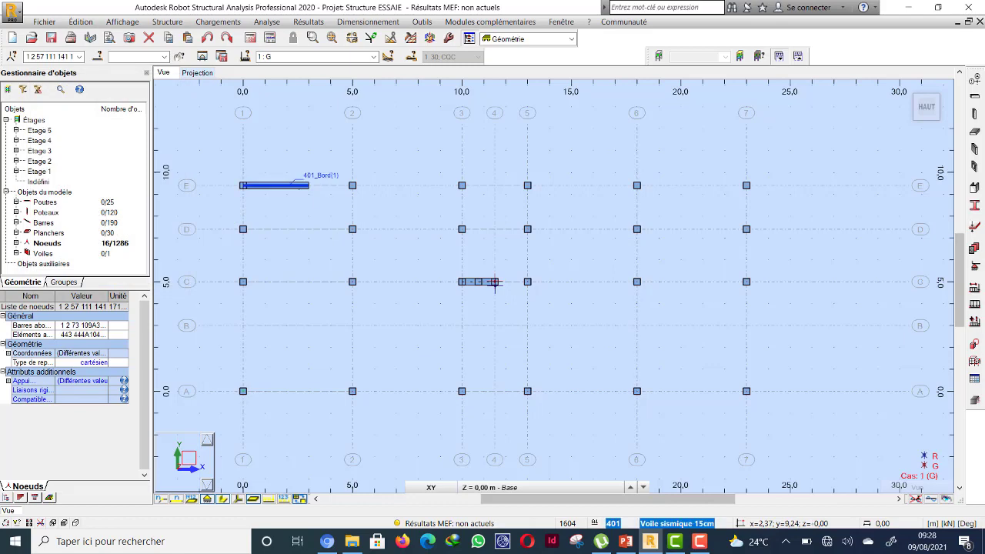
Copy the 3 m wall at axes 1-E to axes 1-A with the translation vector 0,00; -9,40; 0,00.
key(alt+e)
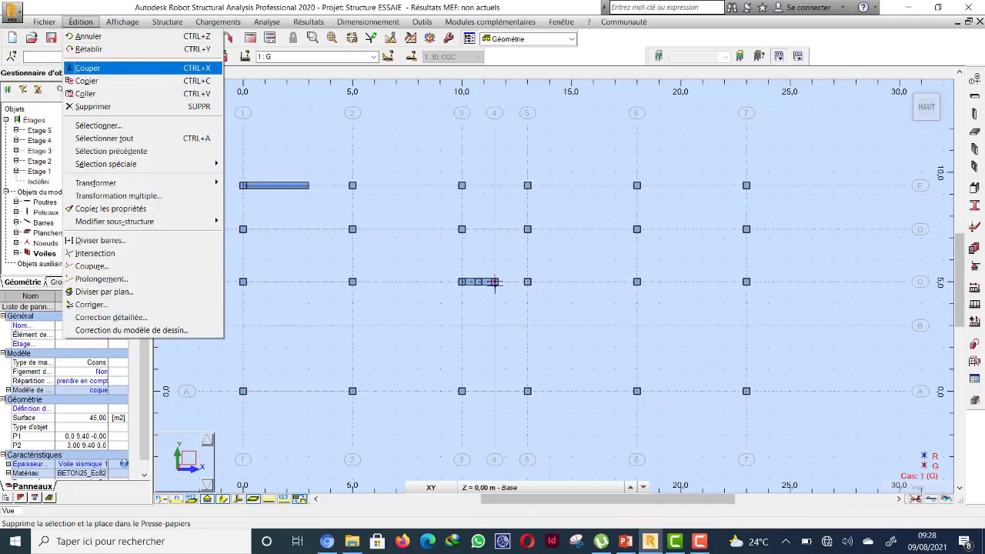
key(Down)
key(Down)
key(Down)
key(Down)
key(Down)
key(Down)
key(Down)
key(Down)
key(Right)
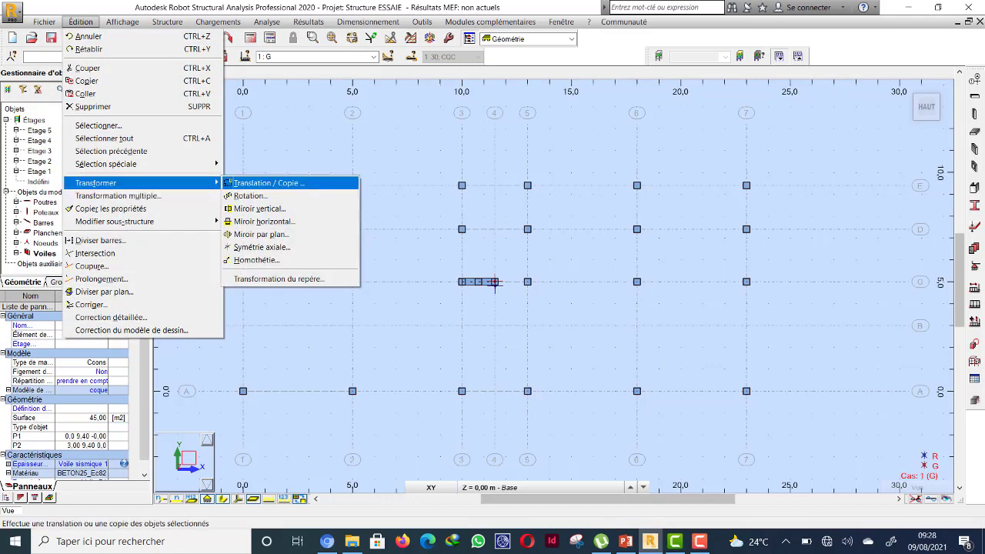
key(Return)
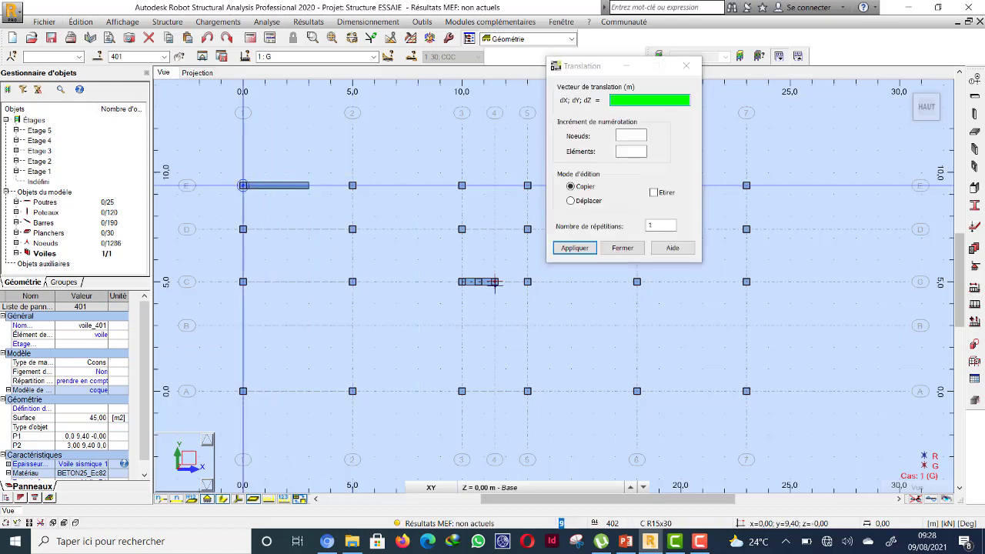
click(243, 186)
click(243, 391)
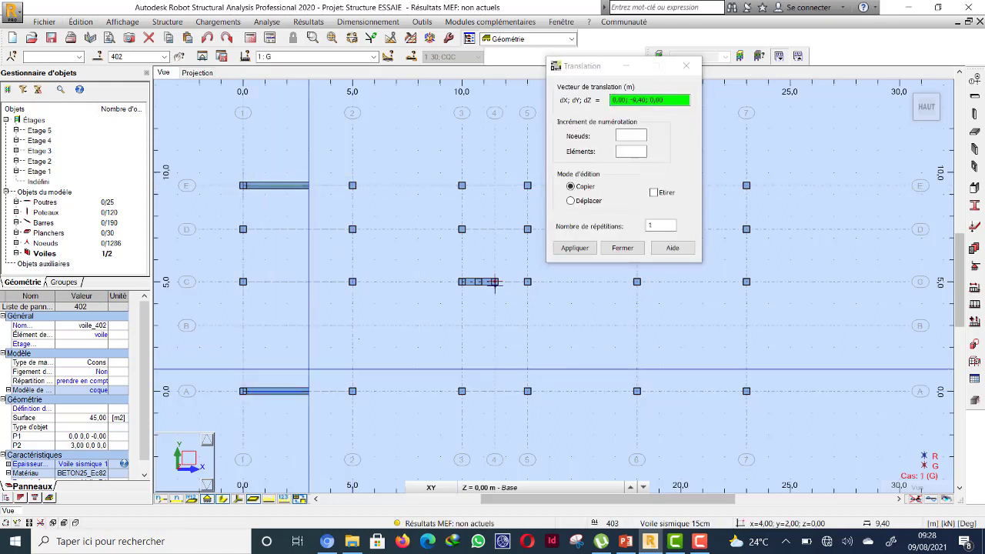
click(622, 248)
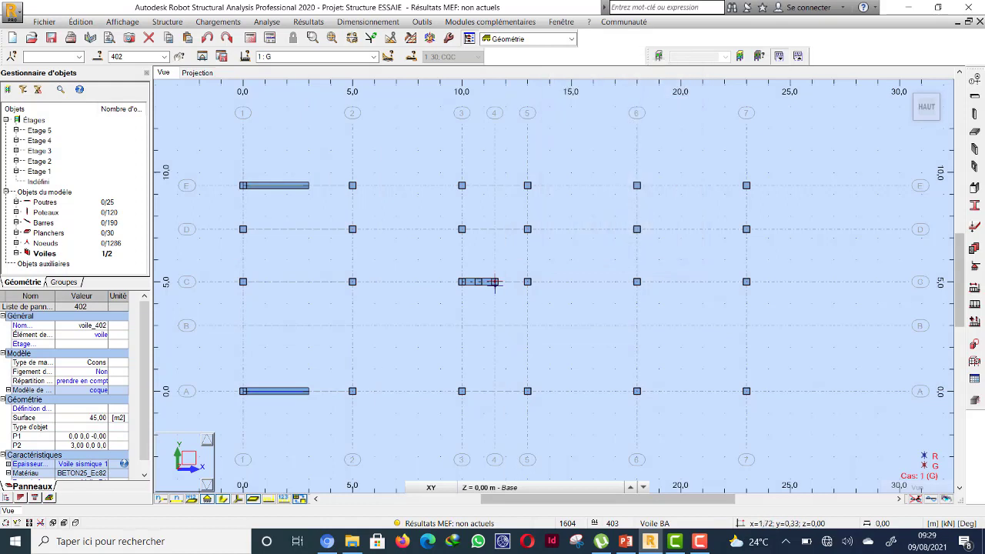
drag(276, 391, 286, 326)
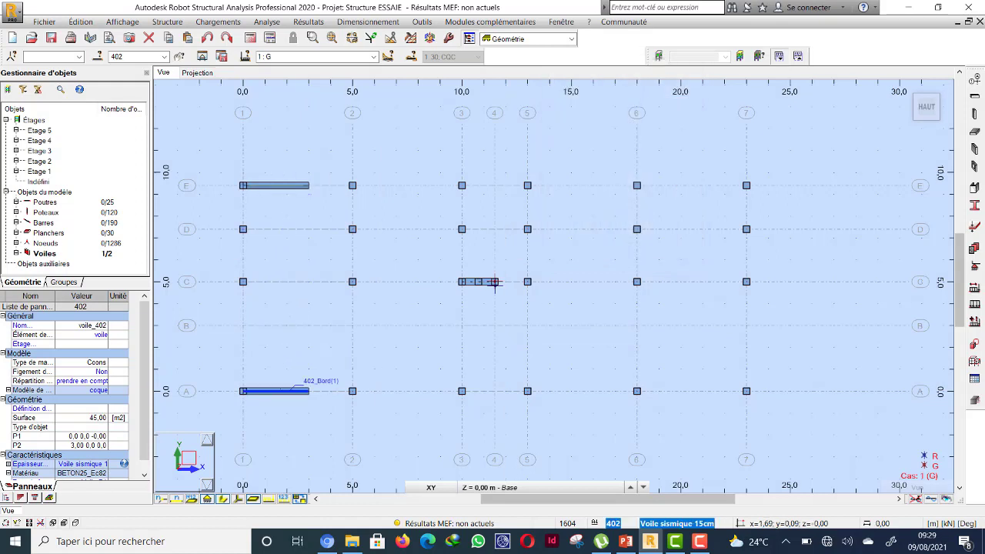
click(277, 391)
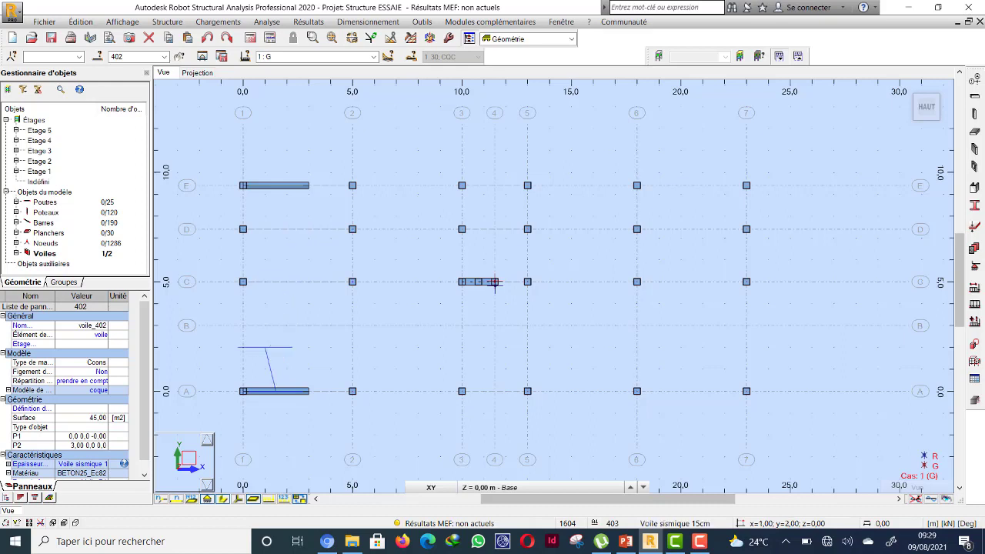
key(Escape)
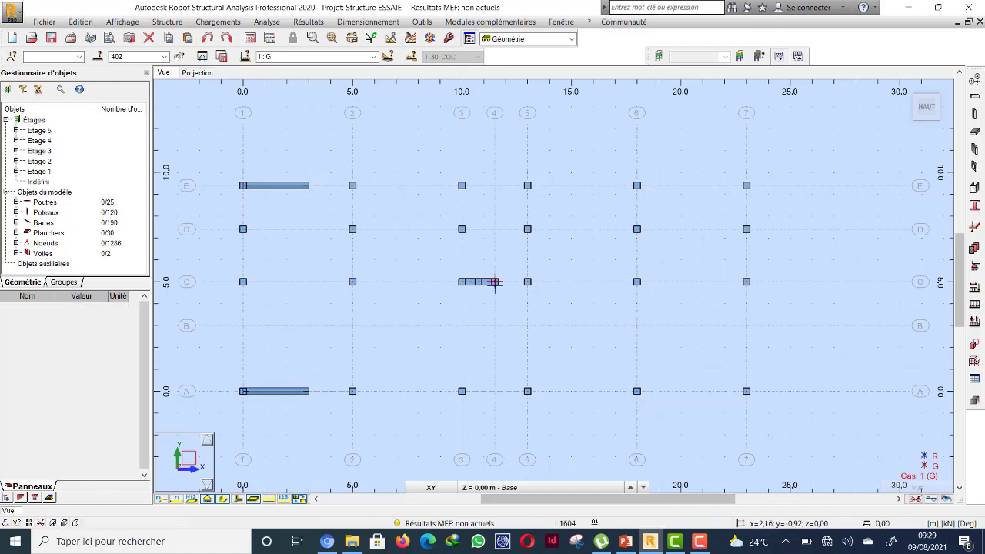
Copy both 3 m walls on axis 1 to axes 7-A and 7-E with the translation vector 20,00; 0,00; 0,00.
click(289, 392)
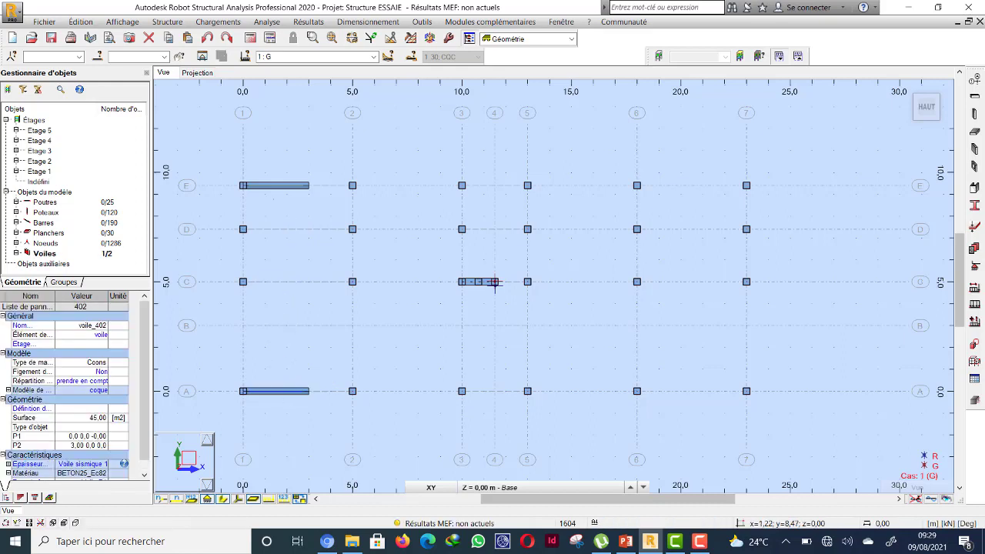
ctrl+click(283, 185)
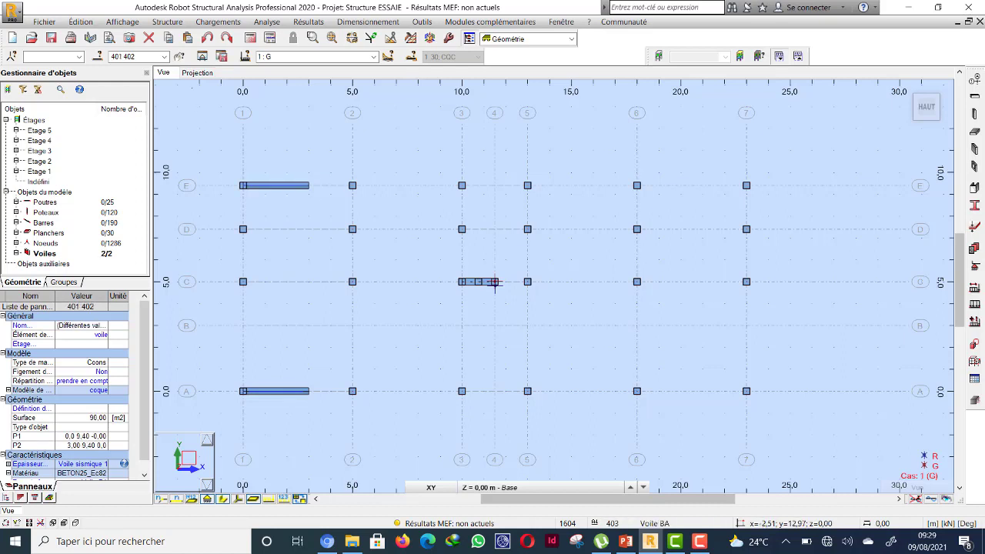
click(80, 21)
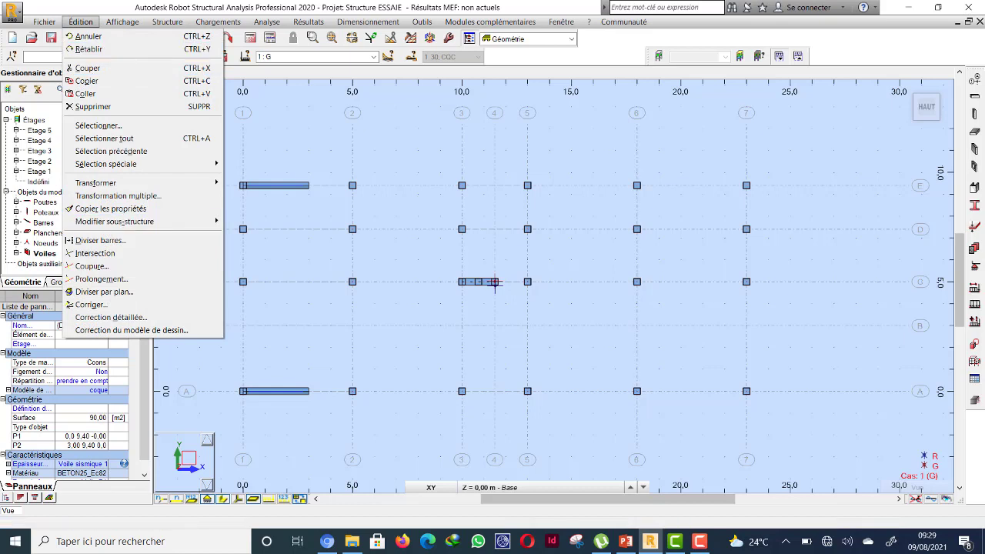
mouse_move(95, 182)
click(254, 182)
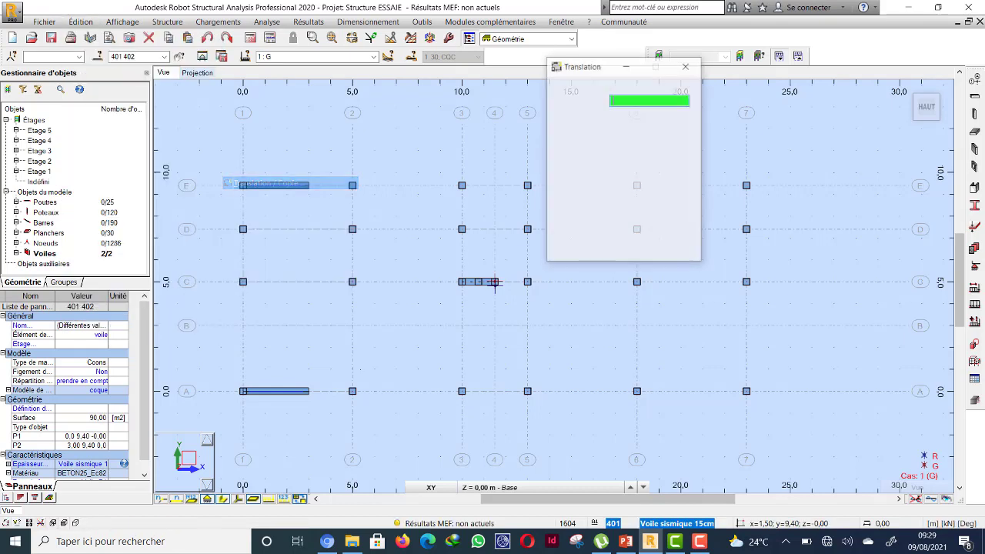
click(309, 390)
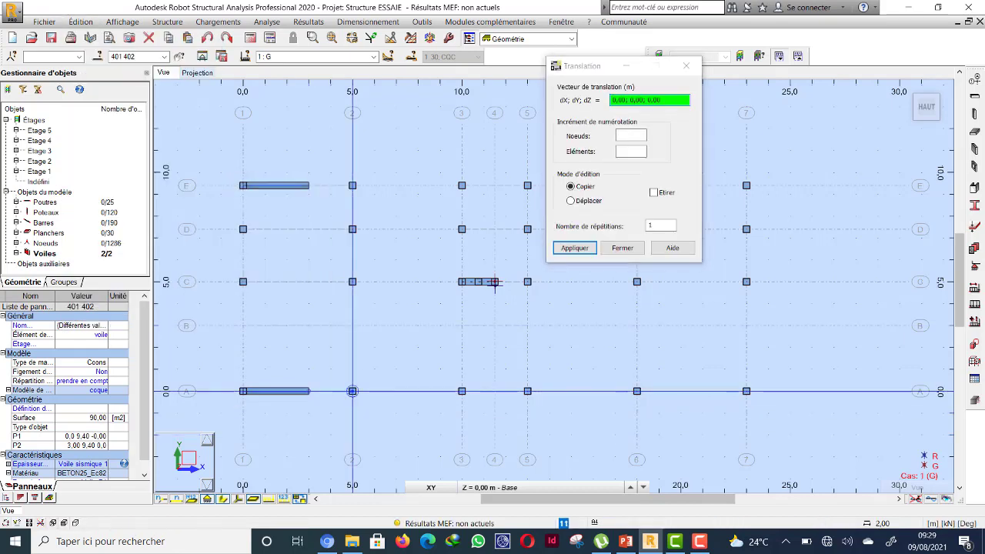
click(746, 391)
click(575, 248)
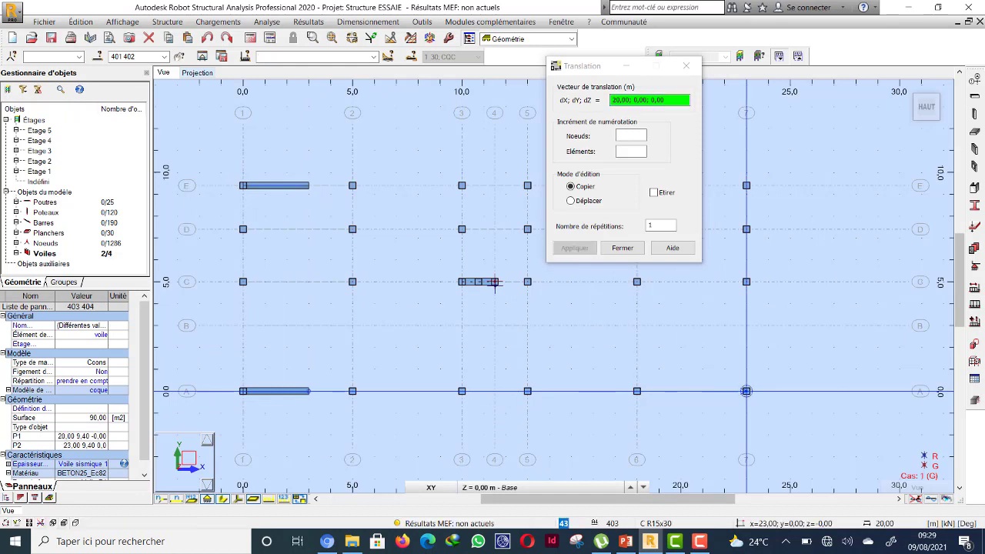
key(Escape)
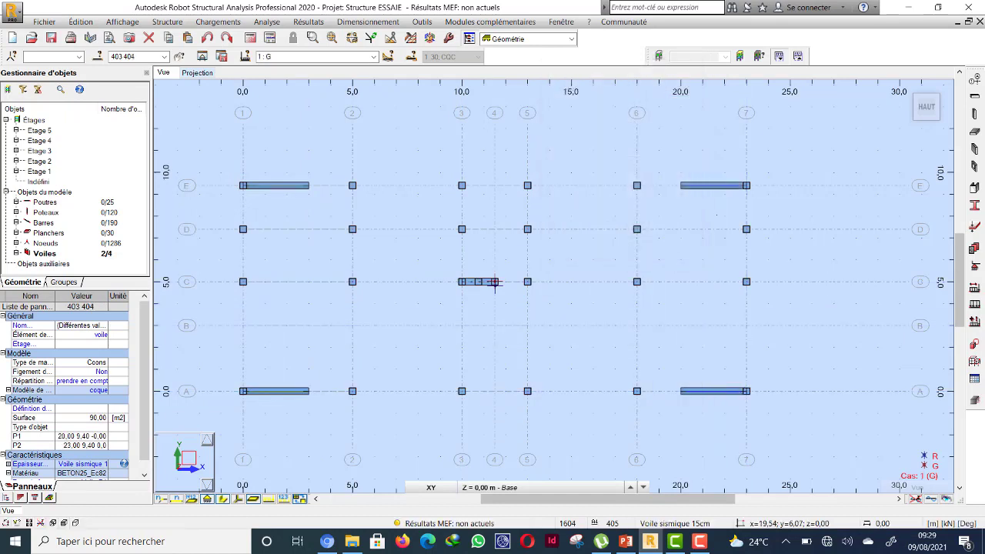
key(Escape)
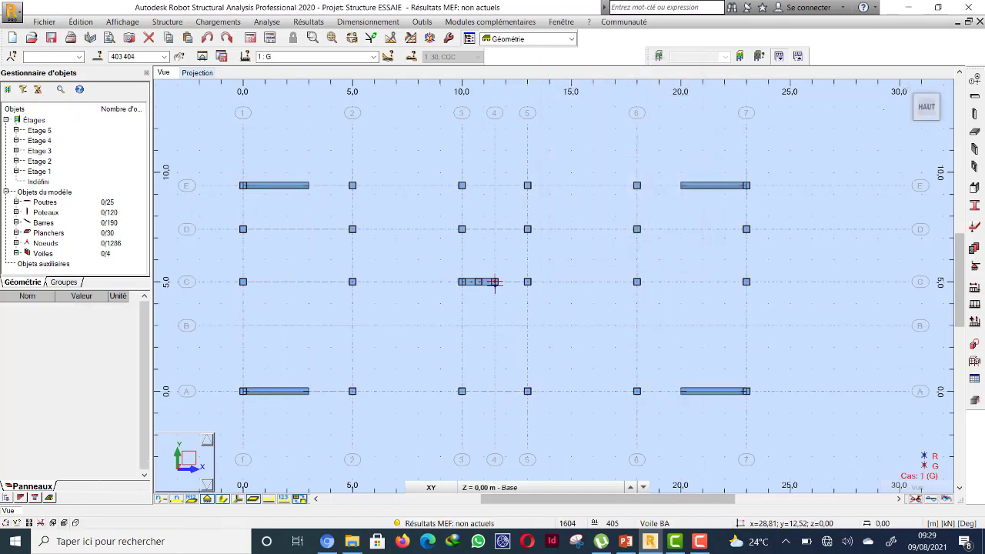
Show the building in 3D and apply a linear Encastrement support to the base edge of the wall at axes 1-A.
click(906, 87)
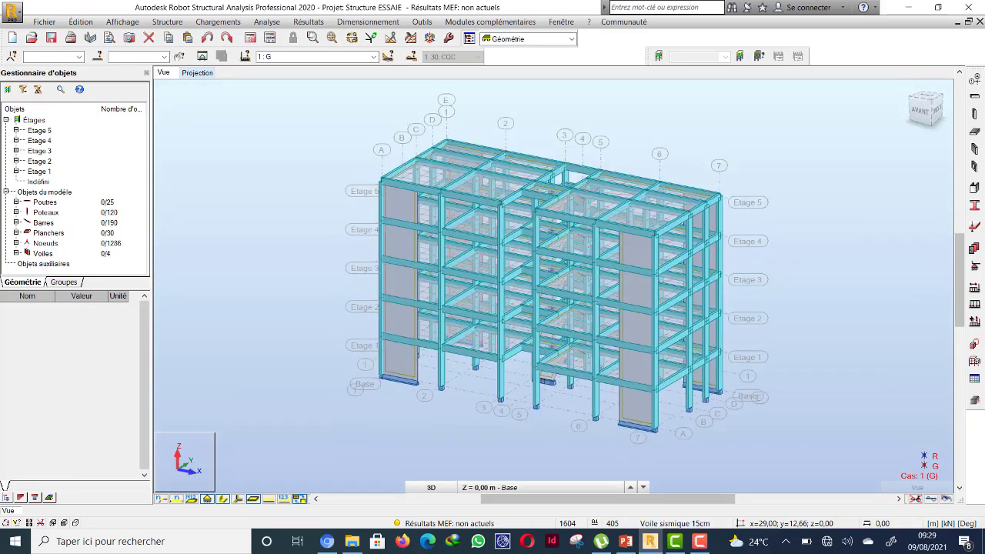
right_click(277, 335)
click(278, 355)
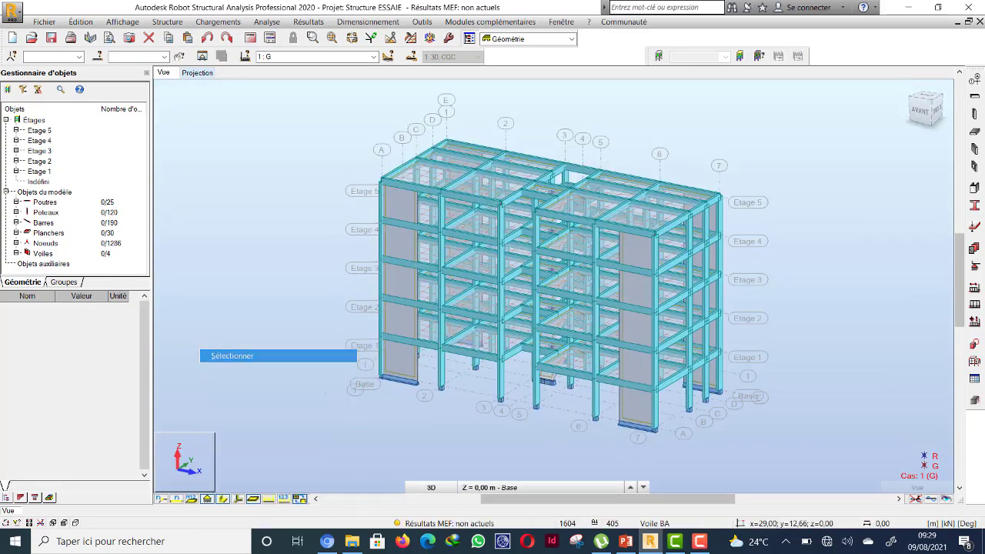
scroll(401, 387, up, 3)
scroll(435, 376, up, 1)
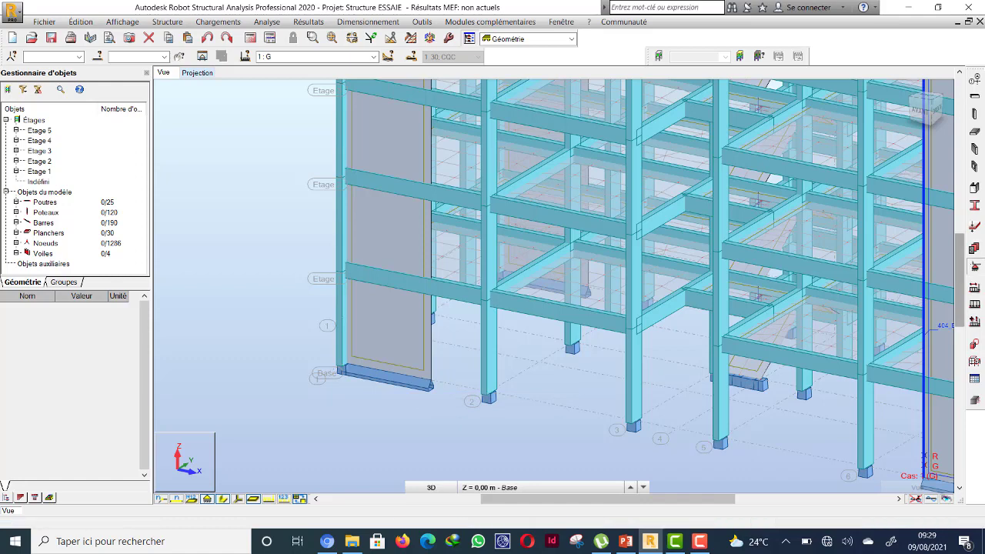
click(974, 266)
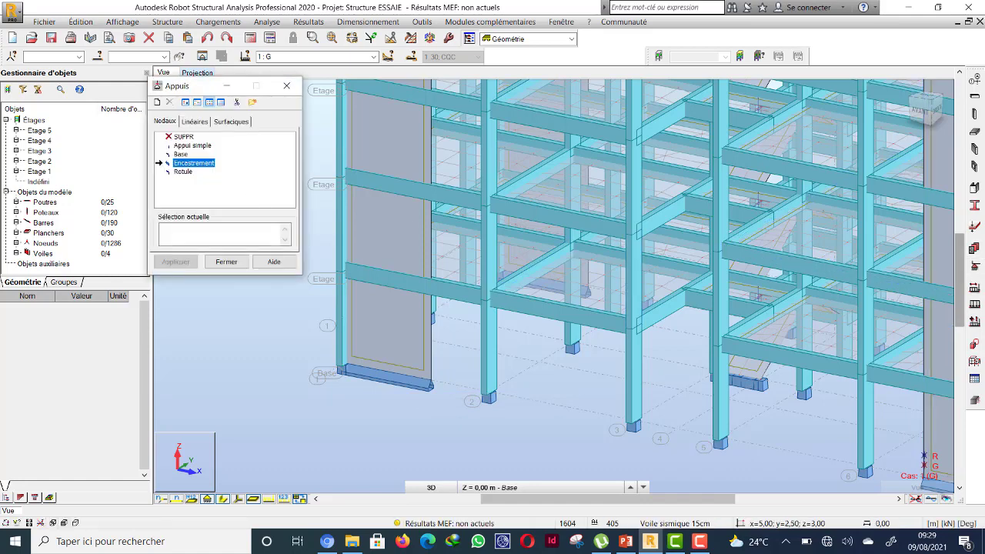
click(195, 121)
click(187, 228)
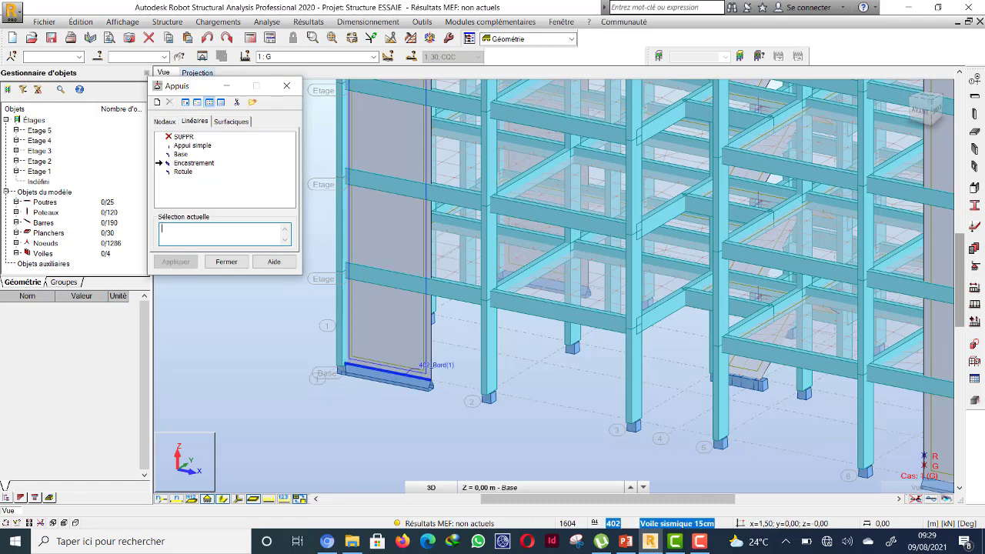
click(407, 375)
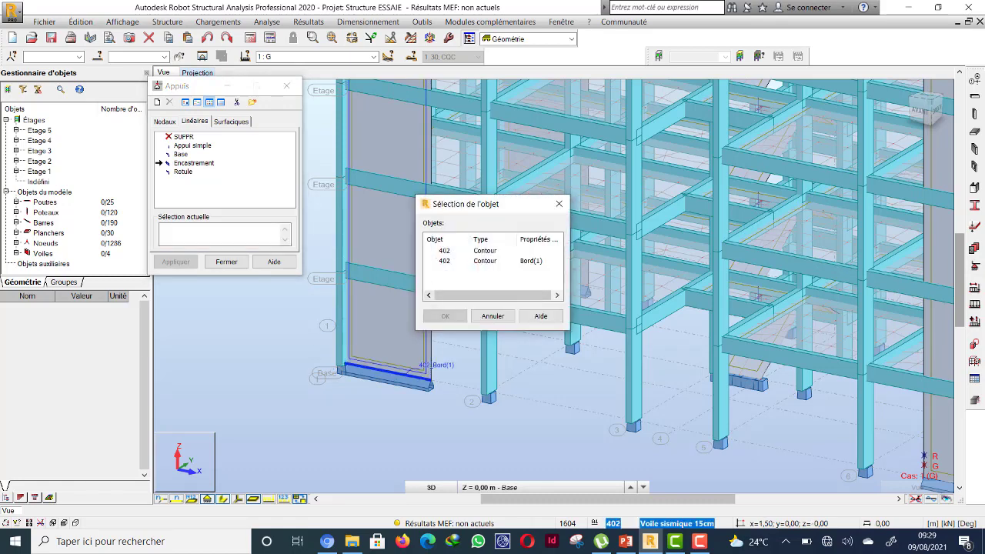
key(Return)
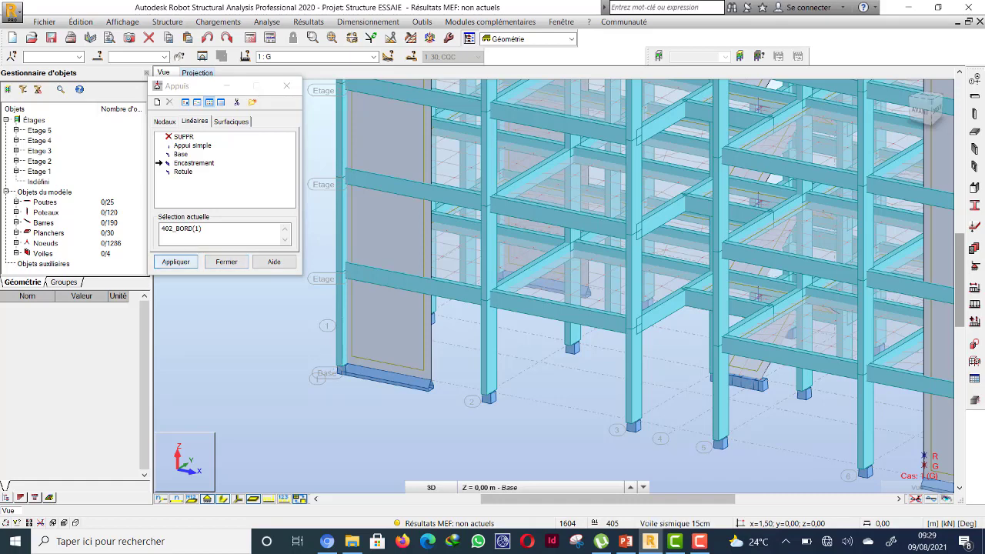
Apply the linear Encastrement support to the base edge of the wall at axes 7-A.
scroll(281, 339, down, 4)
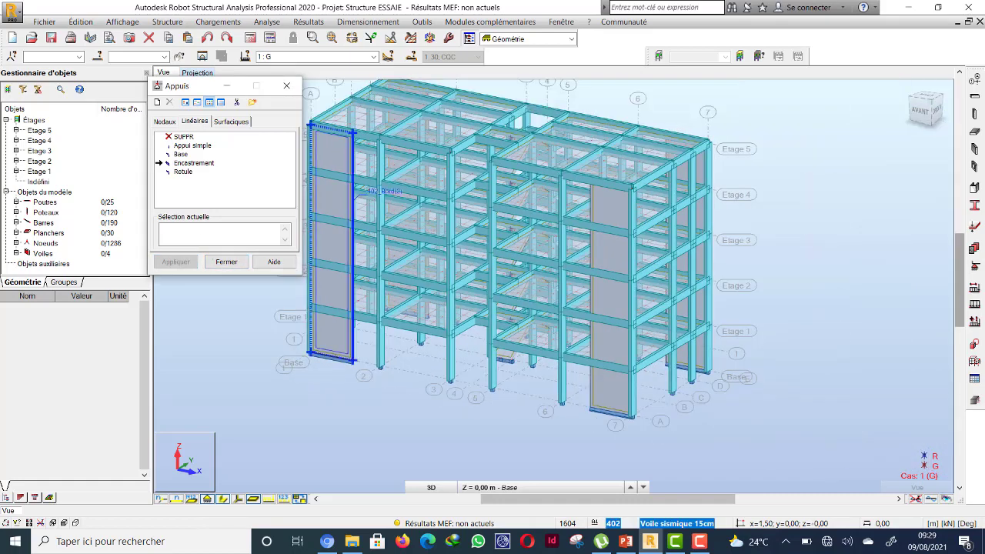
click(219, 234)
click(618, 413)
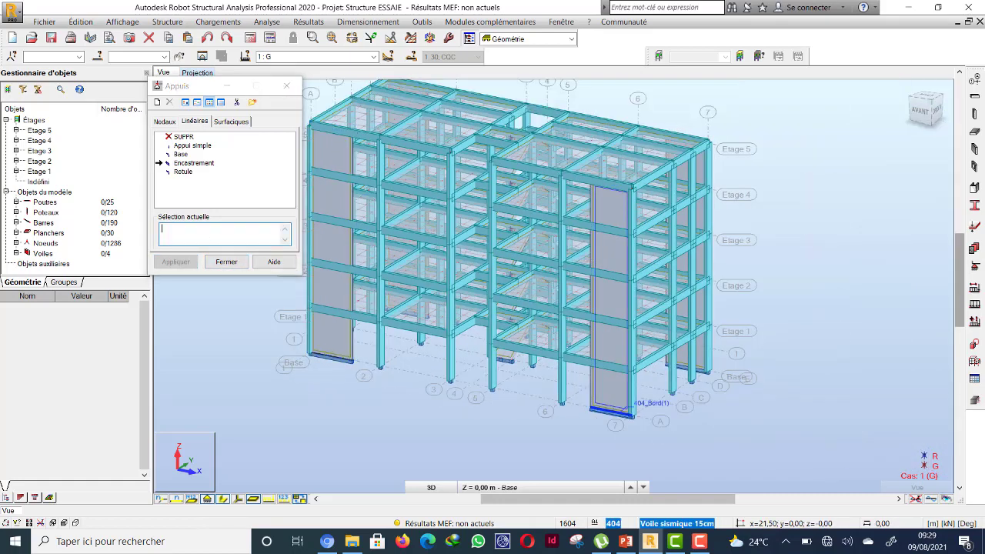
click(444, 261)
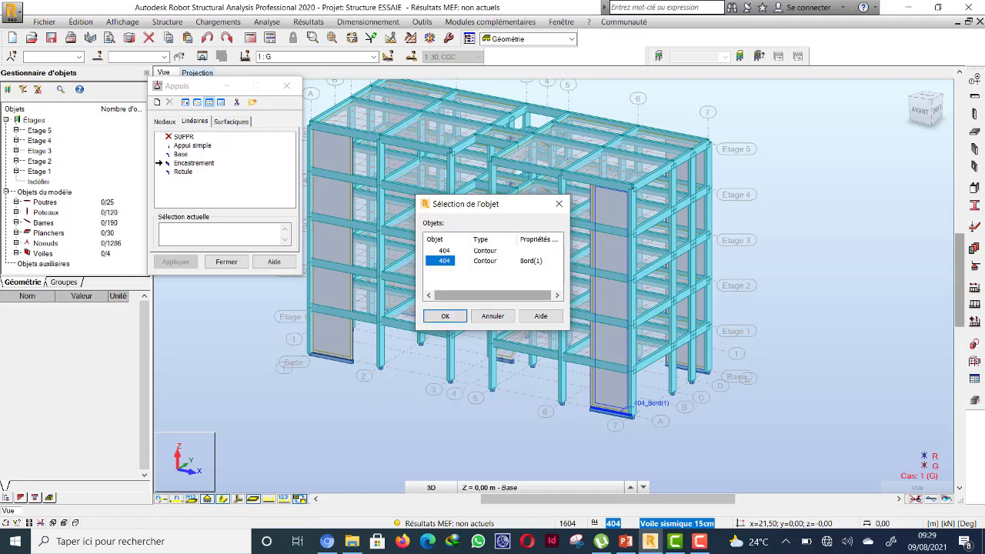
click(444, 317)
click(175, 261)
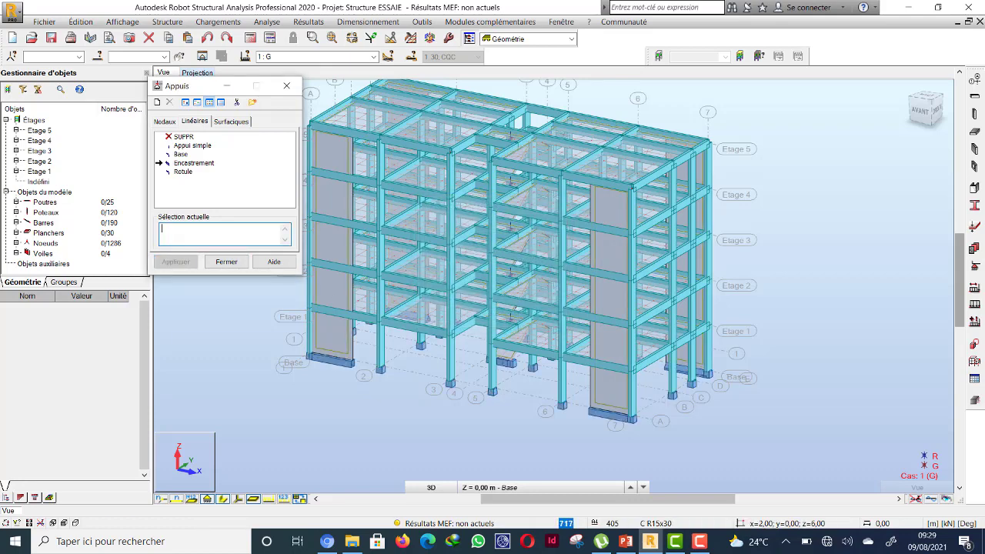
Fix the base edge of the wall at axes 7-E with the linear Encastrement support.
click(700, 364)
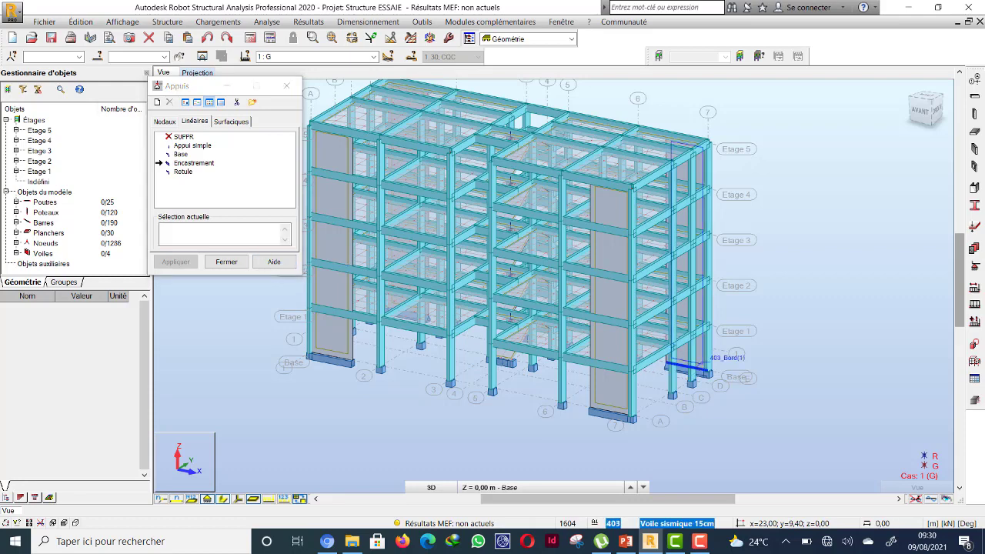
click(444, 261)
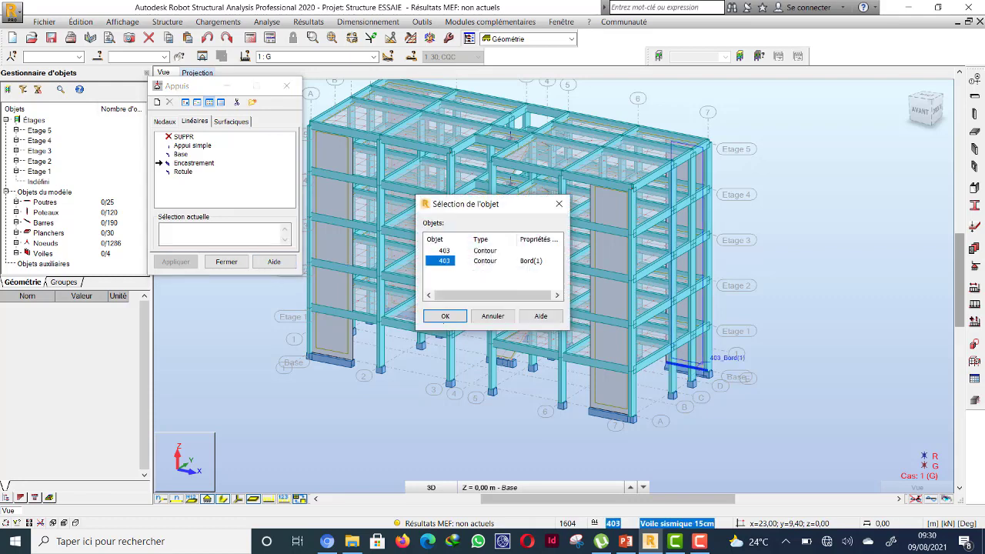
click(445, 315)
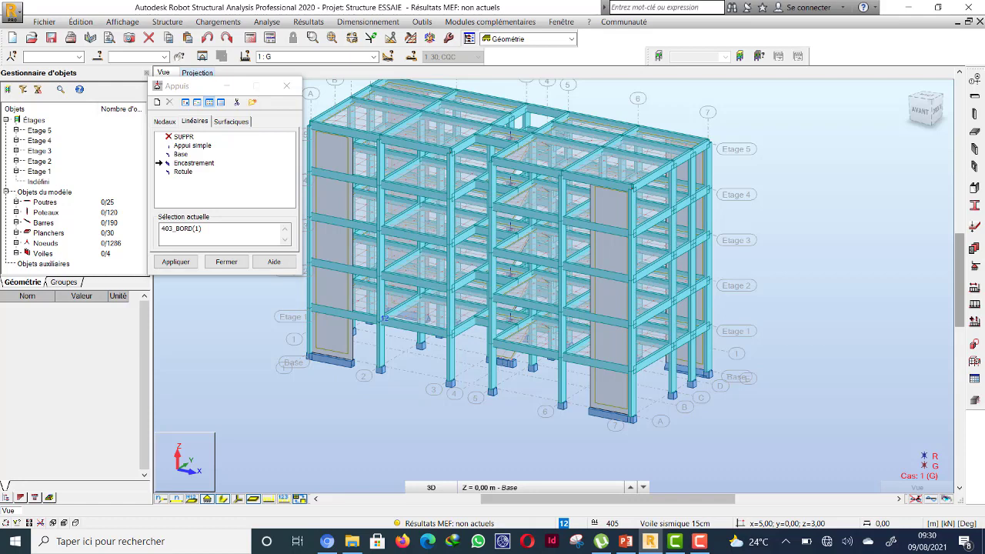
click(176, 262)
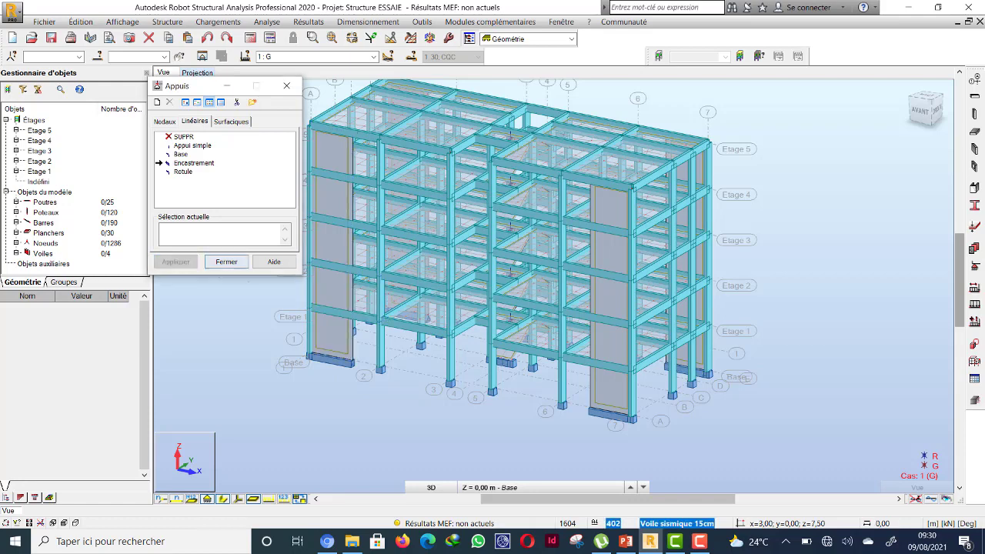
Turn the building to its axis 1 side and apply the linear Encastrement support to the base edge of the wall at axes 1-E.
right_click(302, 374)
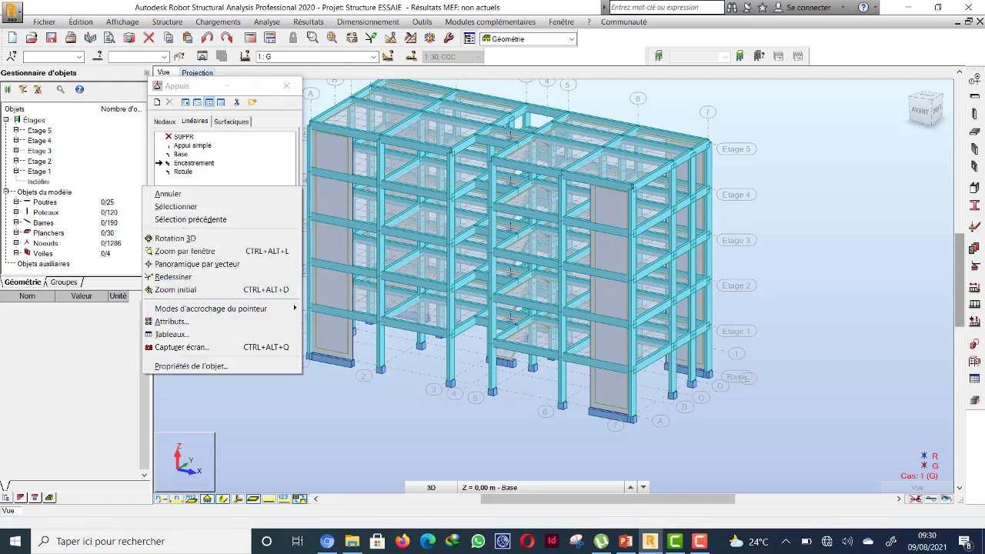
click(176, 239)
drag(385, 346, 702, 364)
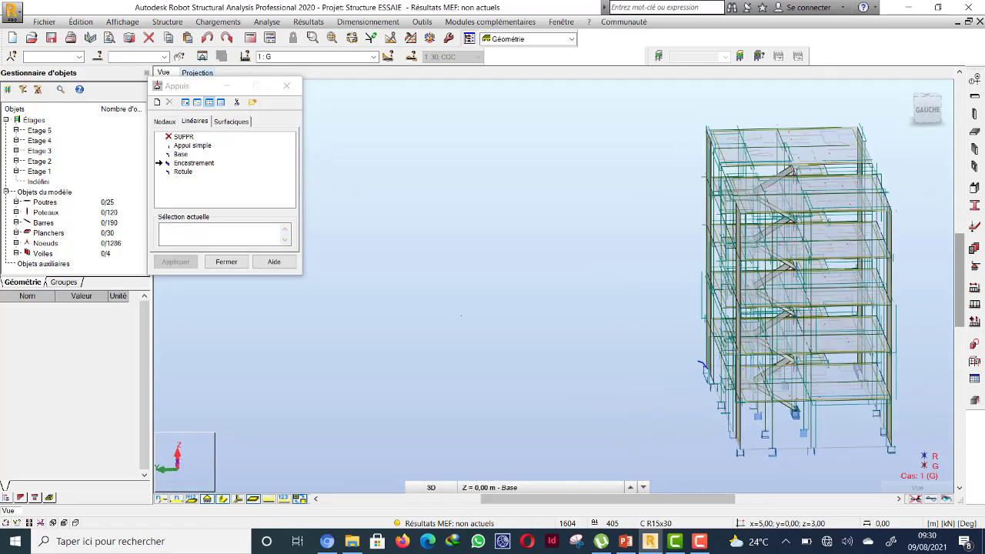
drag(461, 315, 547, 343)
scroll(549, 344, down, 2)
scroll(713, 433, up, 1)
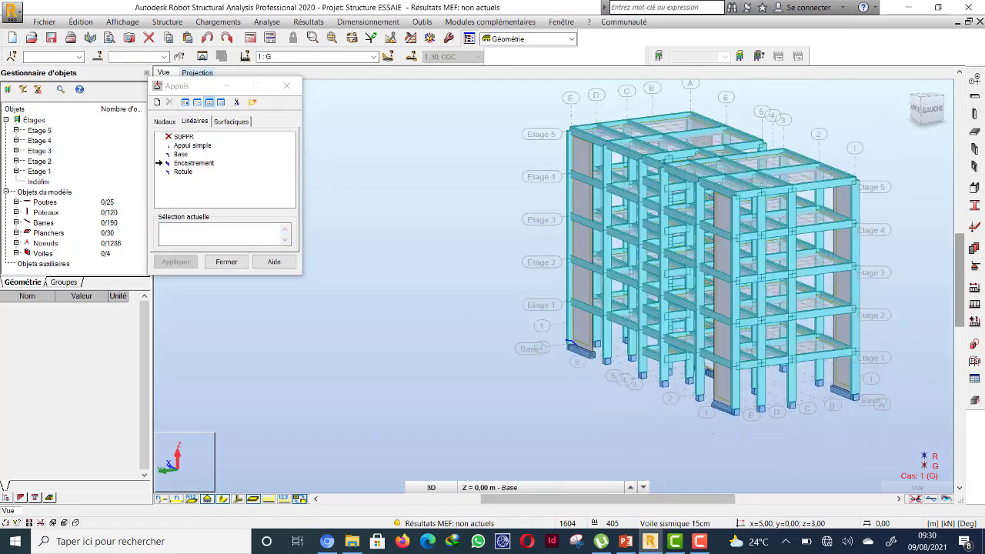
scroll(713, 433, up, 3)
click(220, 234)
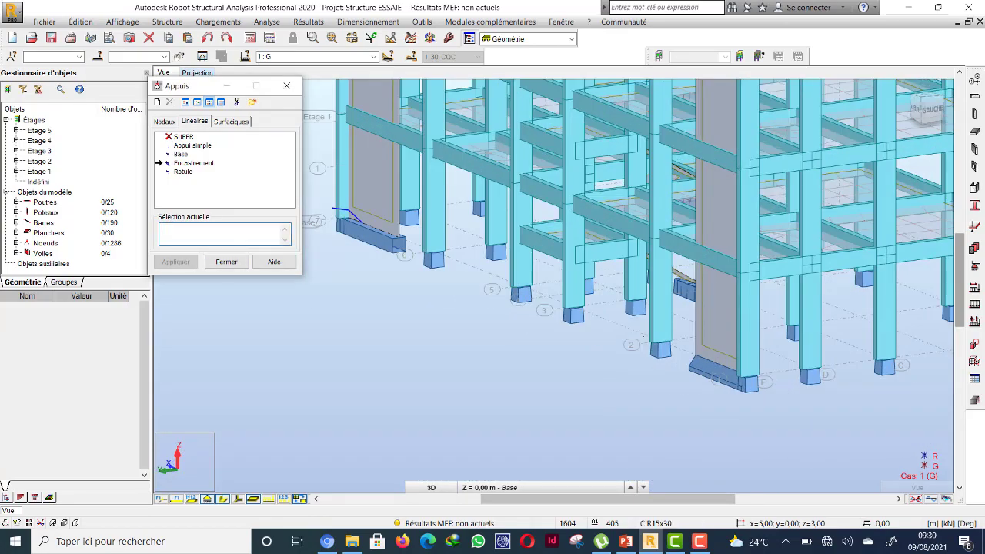
click(721, 366)
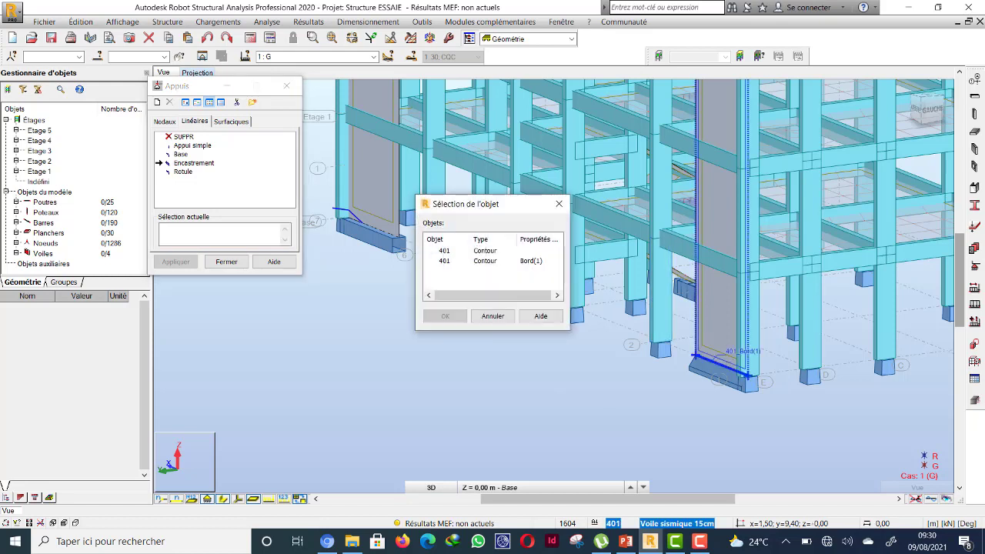
click(445, 260)
click(444, 317)
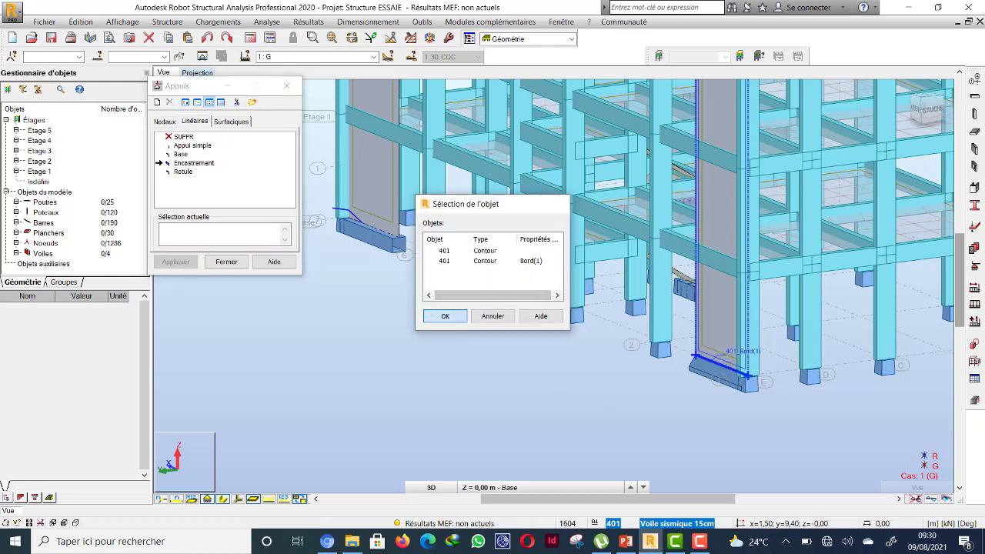
click(176, 261)
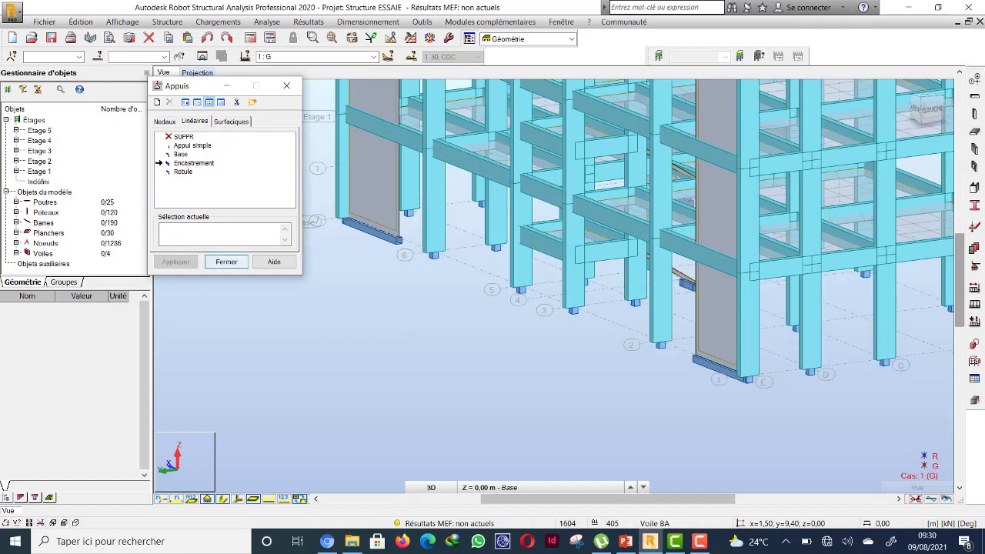
click(226, 262)
Examine the building in 3D from several sides to check the four corner walls and their base supports.
scroll(457, 365, down, 3)
scroll(457, 366, down, 5)
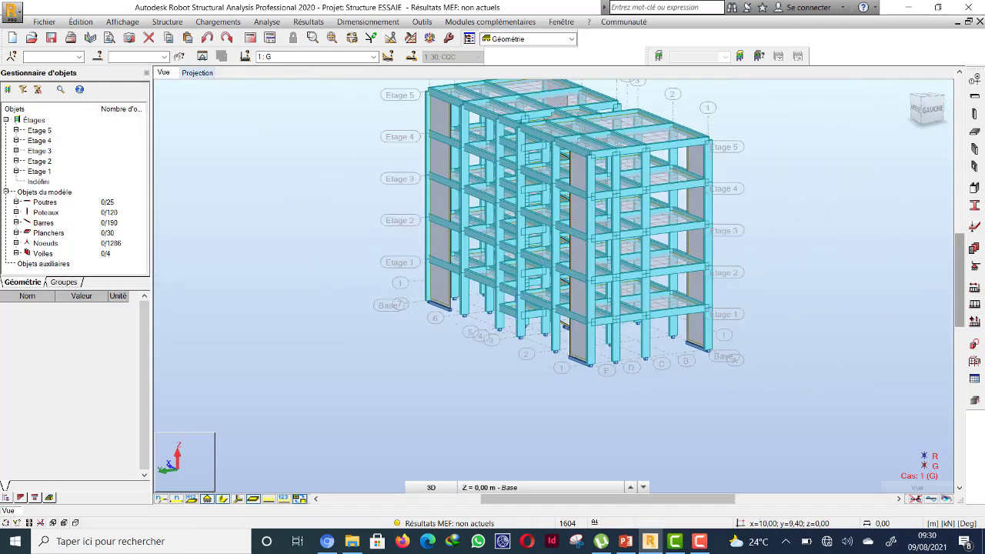
right_click(288, 251)
click(320, 302)
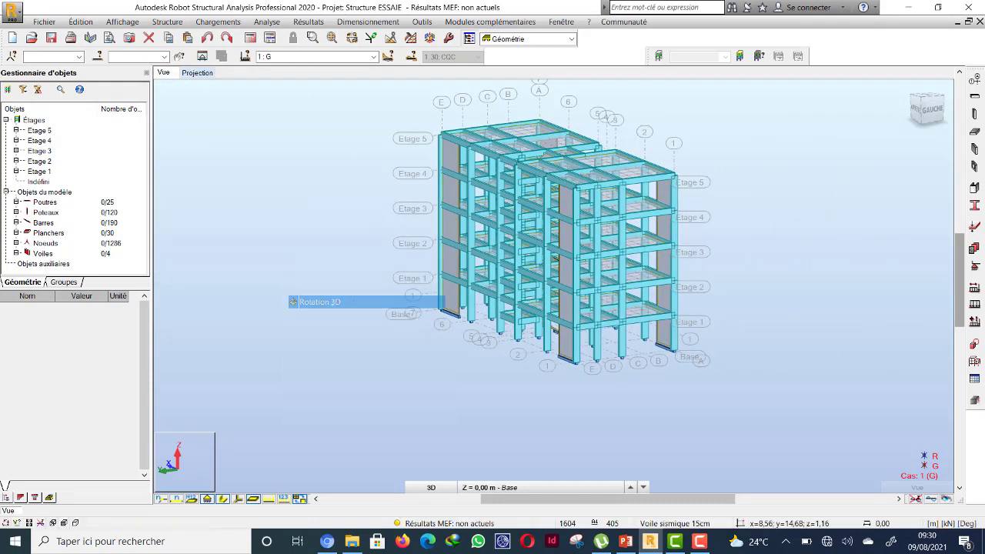
drag(472, 303, 369, 303)
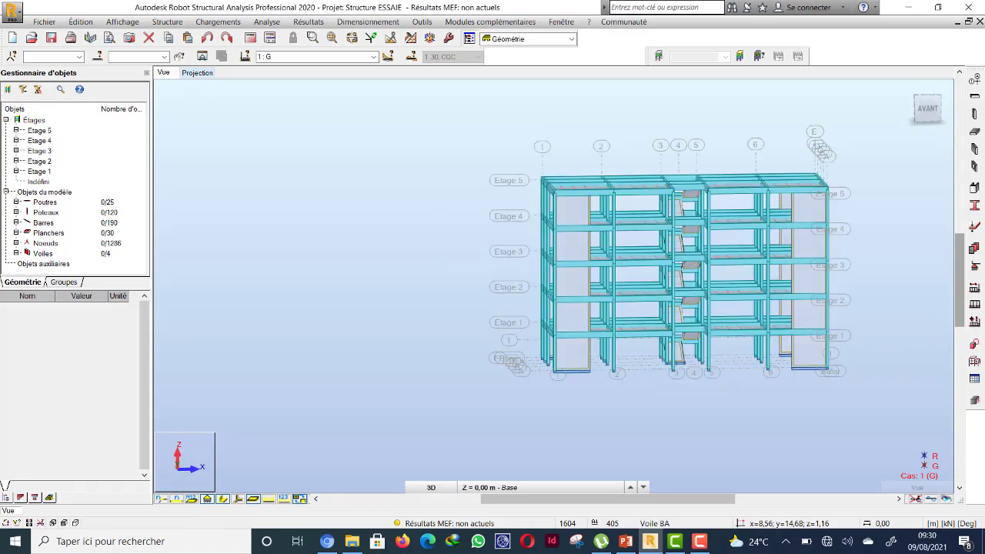
scroll(721, 324, up, 3)
drag(721, 323, 558, 358)
scroll(600, 300, down, 3)
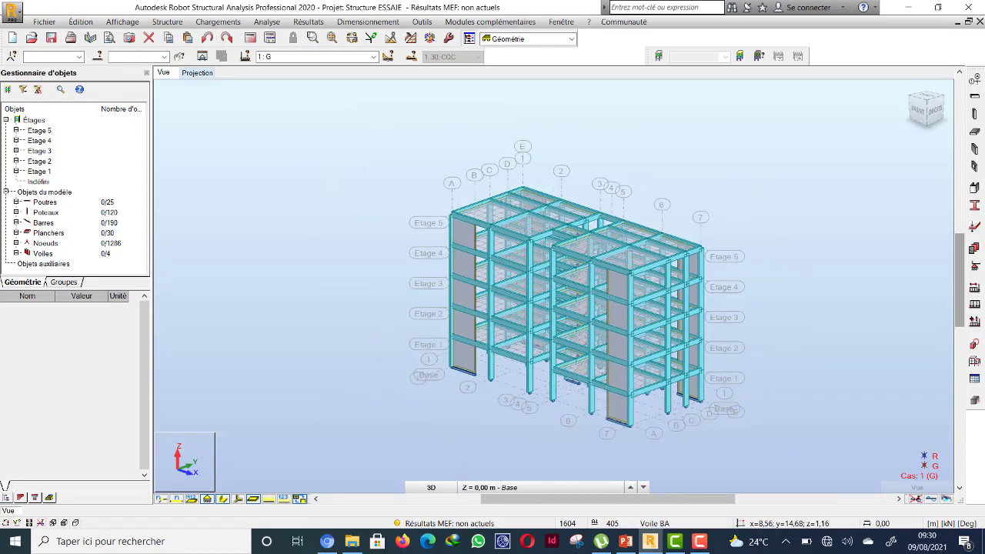
scroll(600, 300, up, 1)
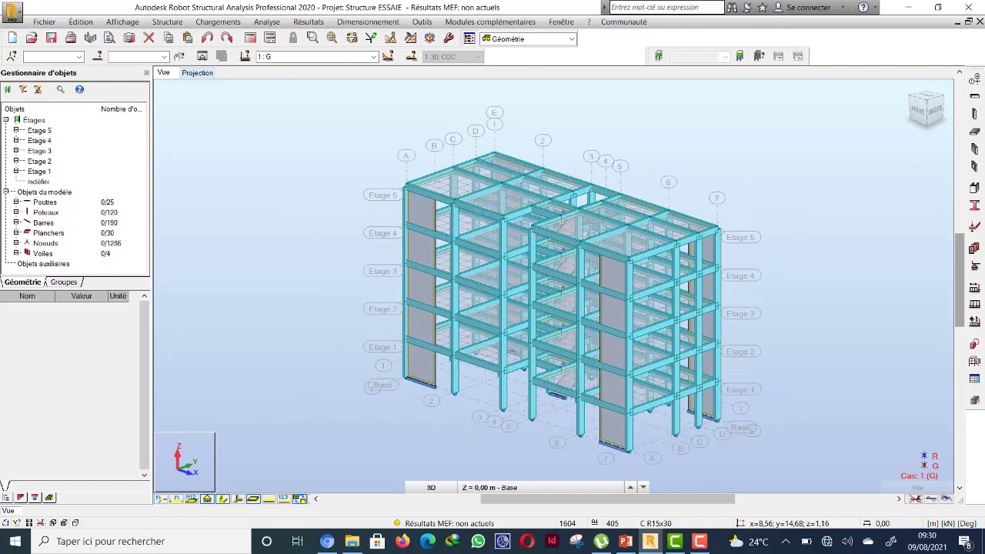
Show the base level in XY plan view and run the structural calculation.
click(431, 487)
click(431, 459)
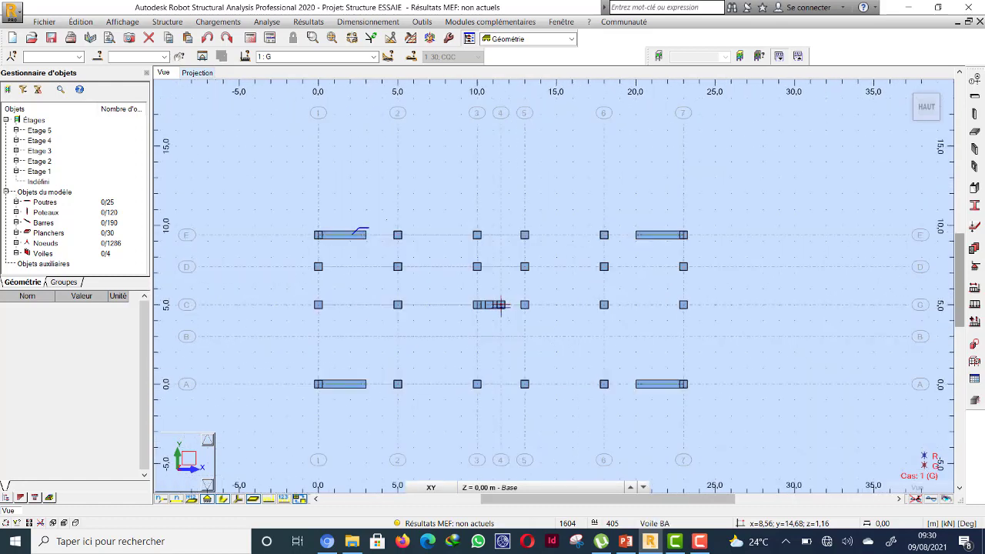
click(250, 38)
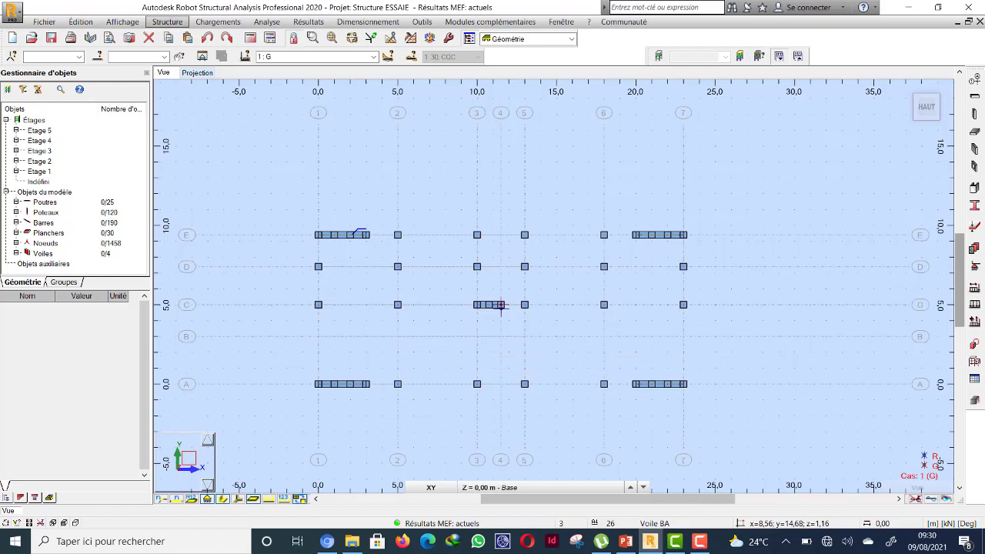
Display the Modes propres results table, then switch to PowerPoint to compare its periods with the period check slides.
click(308, 22)
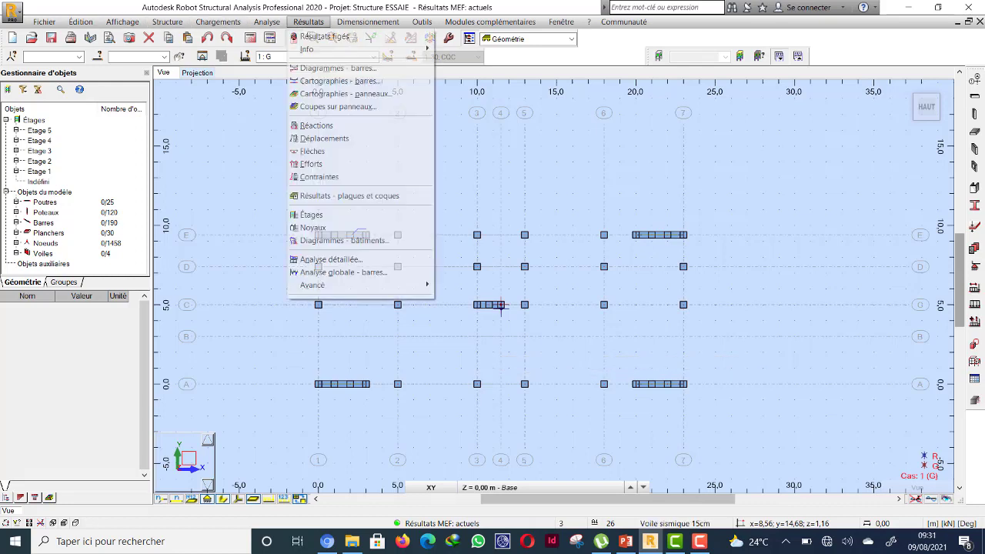
mouse_move(312, 284)
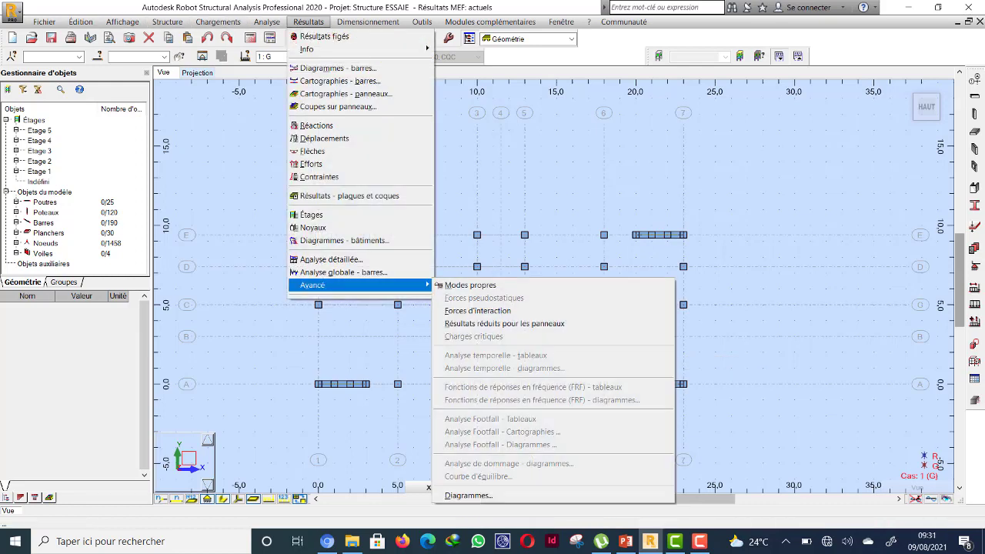
click(471, 281)
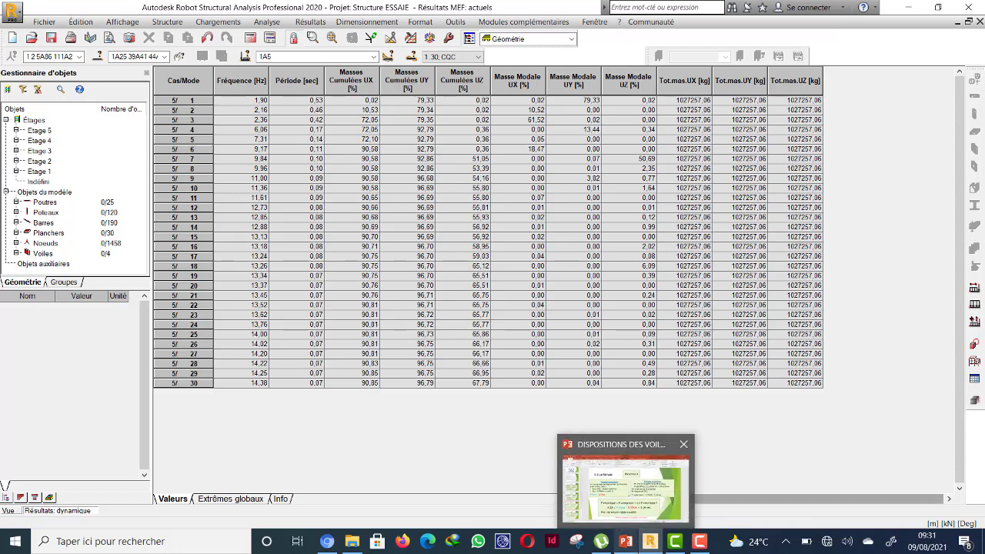
click(626, 540)
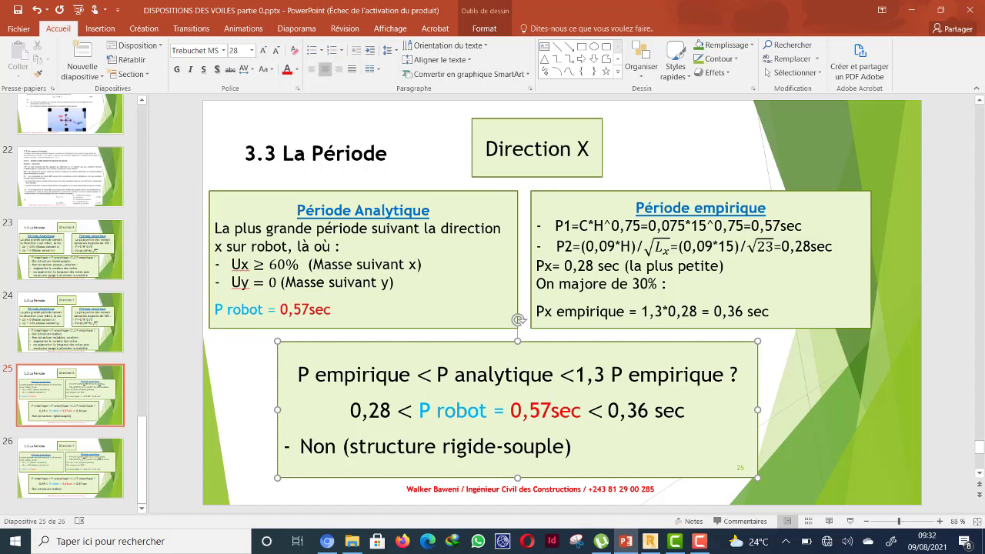
key(Page_Down)
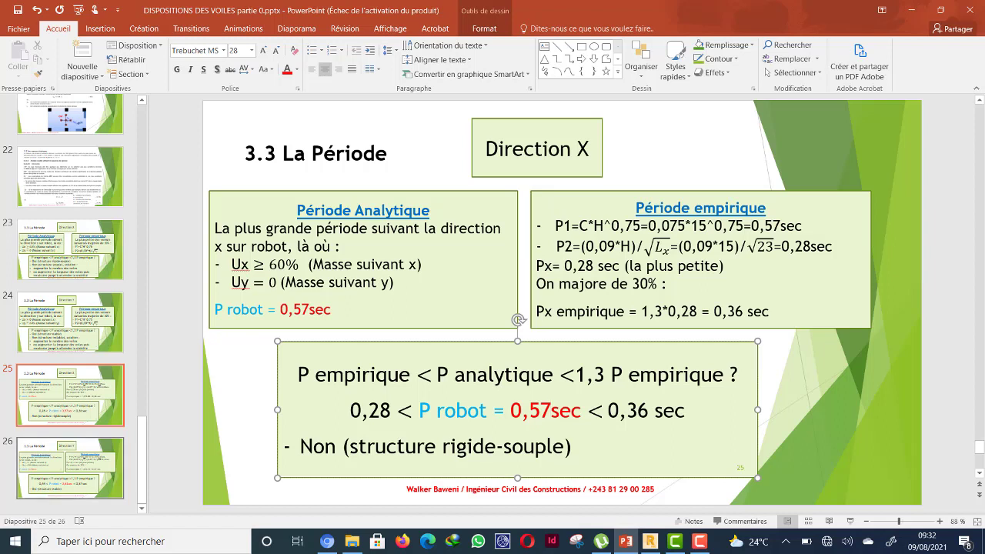
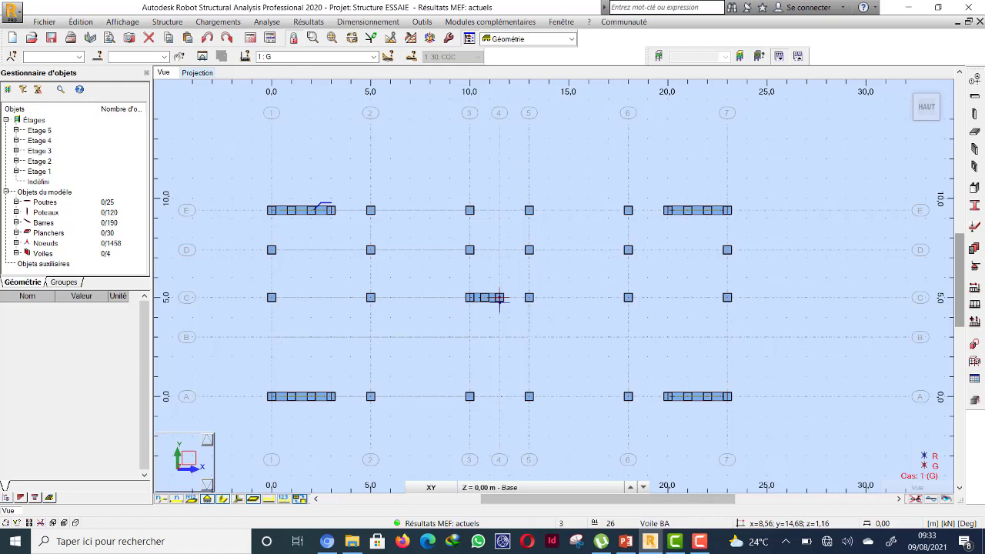
Add a 15 m high Voile sismique 15cm wall on axis E between axes 3 and 4, from 10,00; 9,40; 0,00 to 11,50; 9,40; 0,00.
right_click(319, 178)
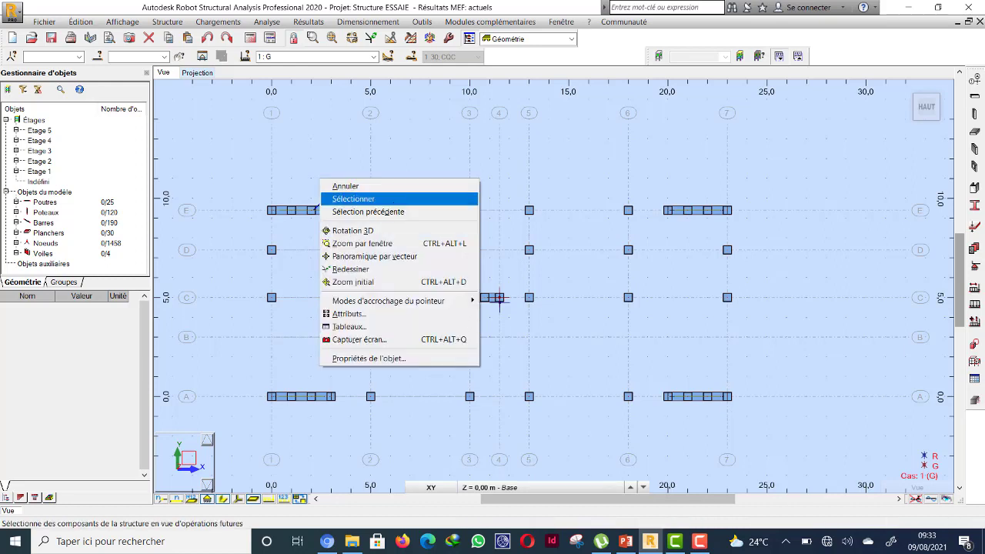
click(369, 198)
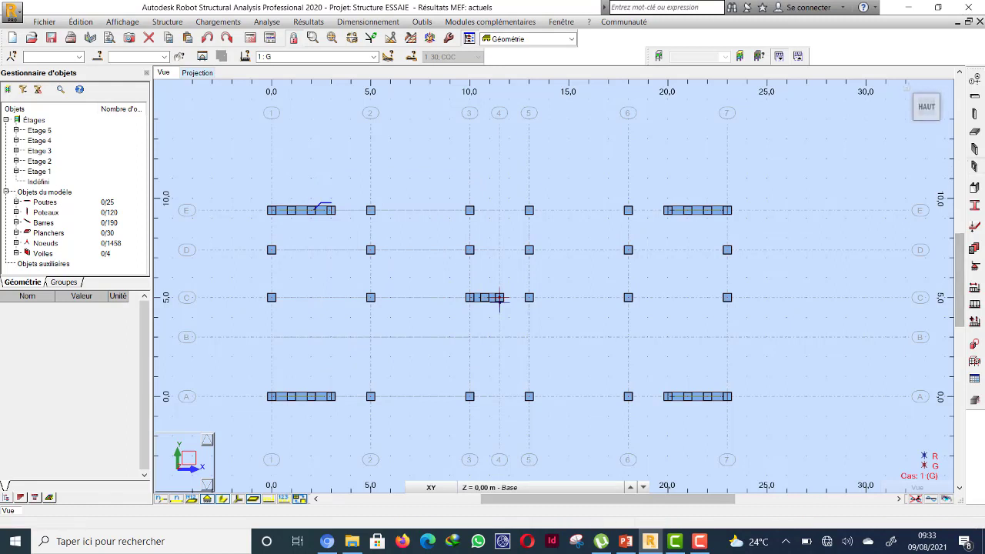
click(974, 164)
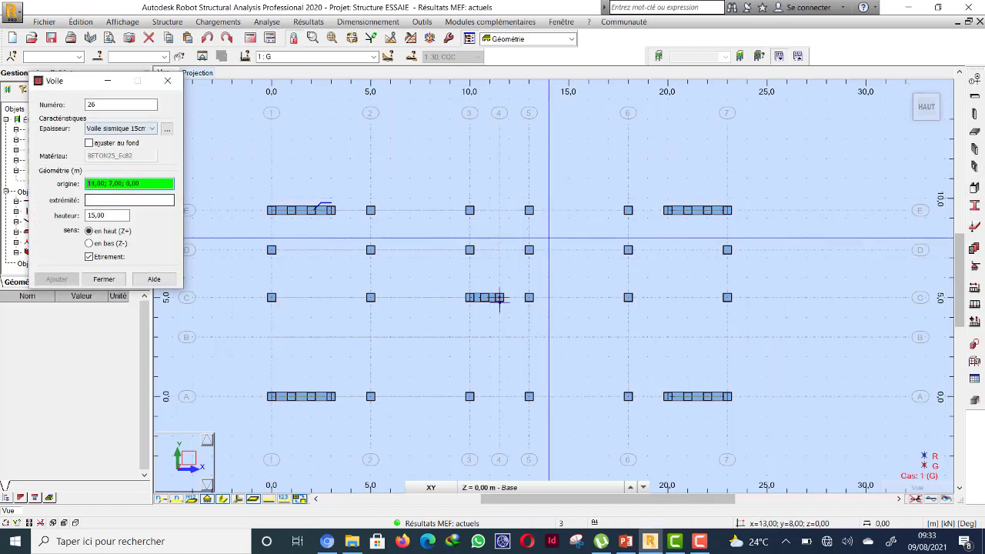
click(469, 210)
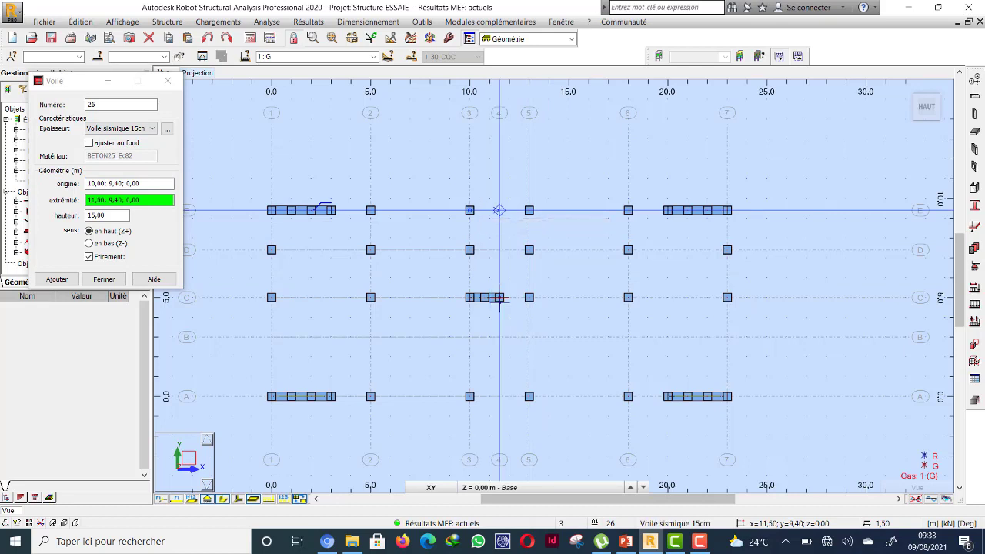
scroll(507, 347, up, 2)
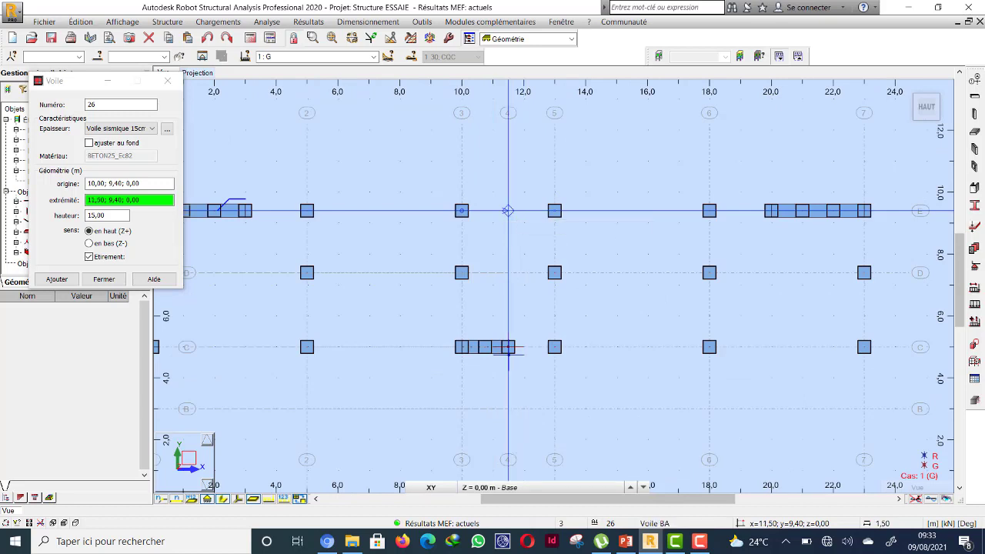
click(508, 211)
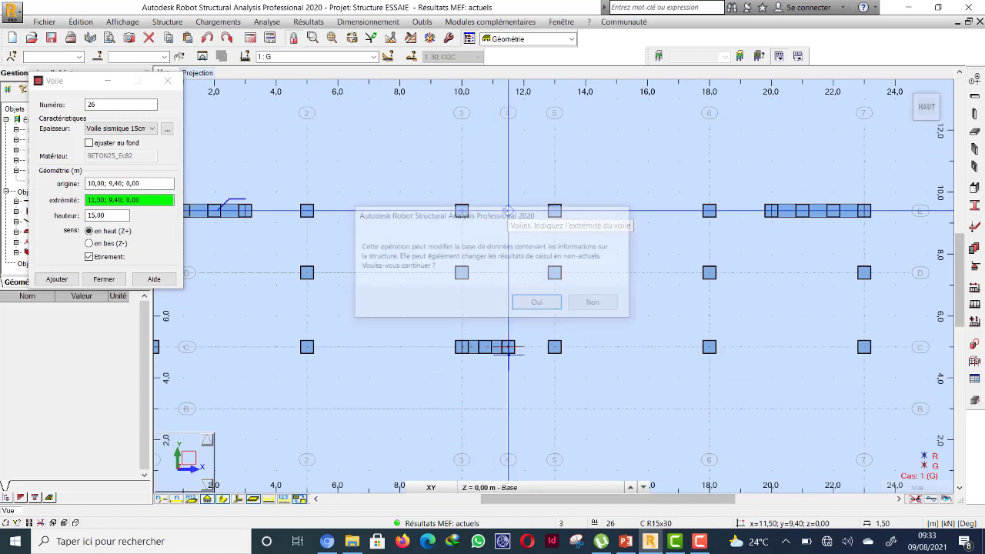
key(Return)
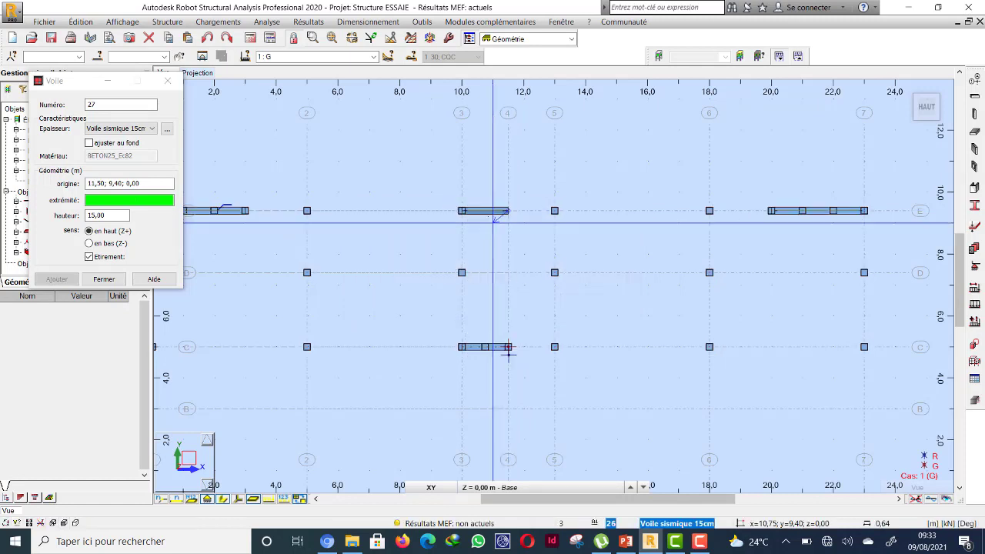
key(Escape)
key(Escape)
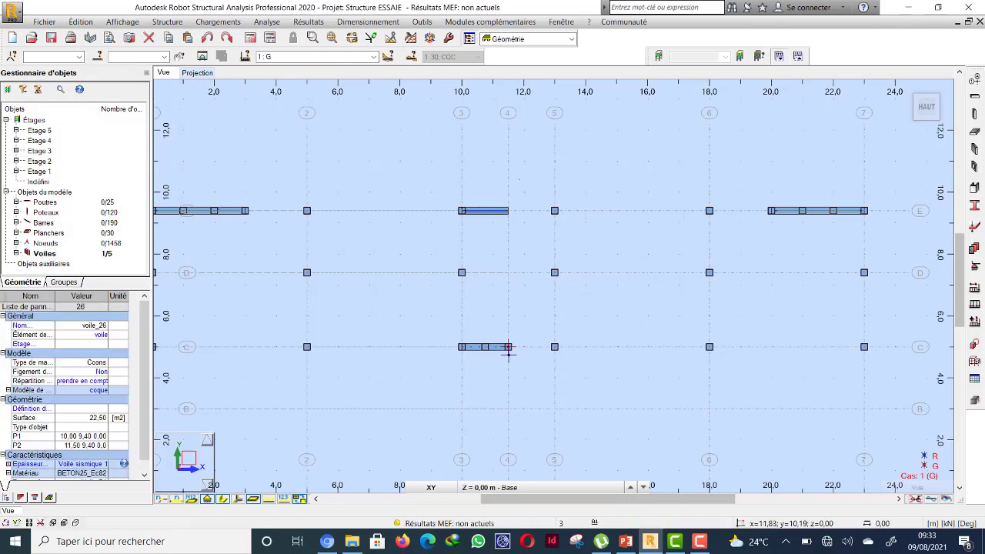
Copy the new axis E wall to axis A between axes 3 and 4 with the translation vector 0,00; -9,40; 0,00.
scroll(508, 347, down, 3)
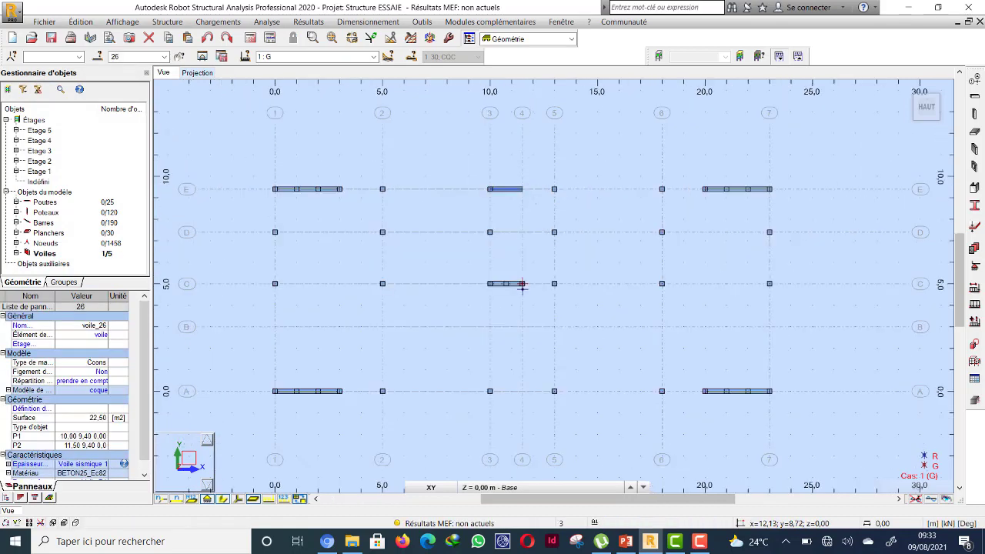
click(80, 21)
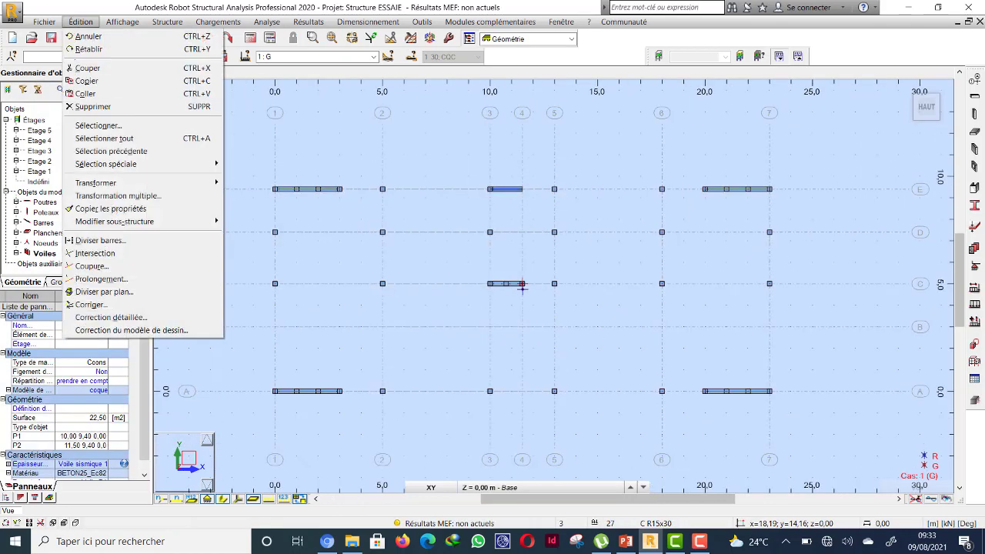
key(Right)
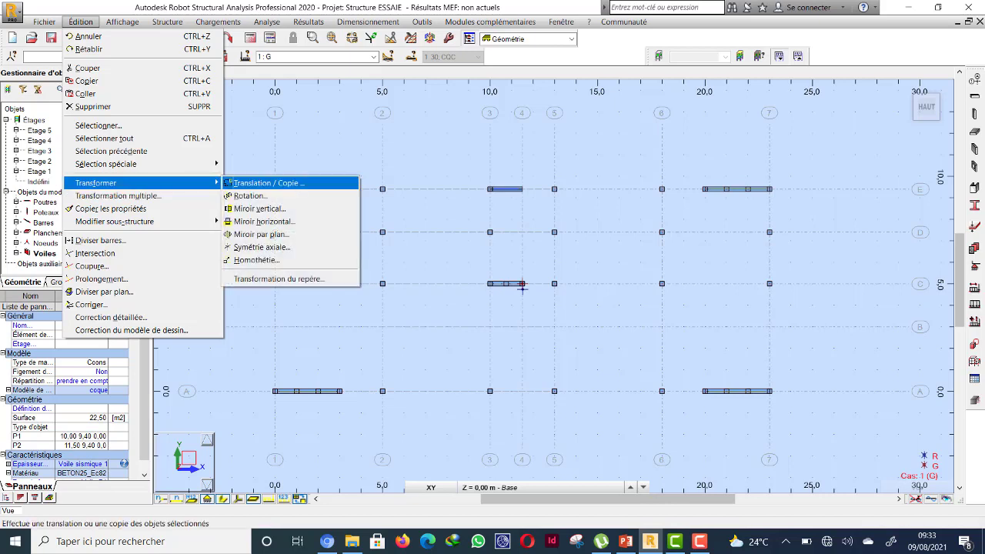
key(Return)
click(490, 189)
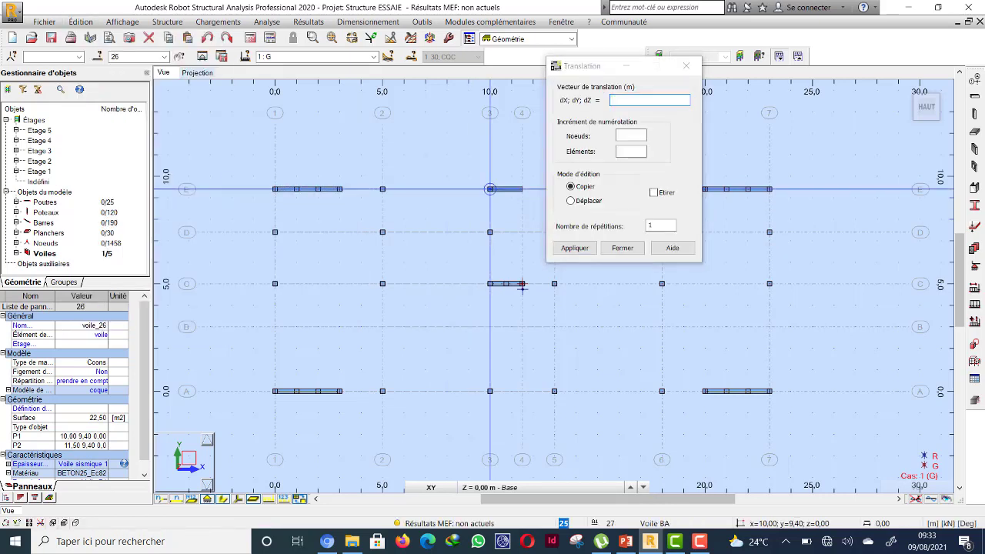
click(490, 391)
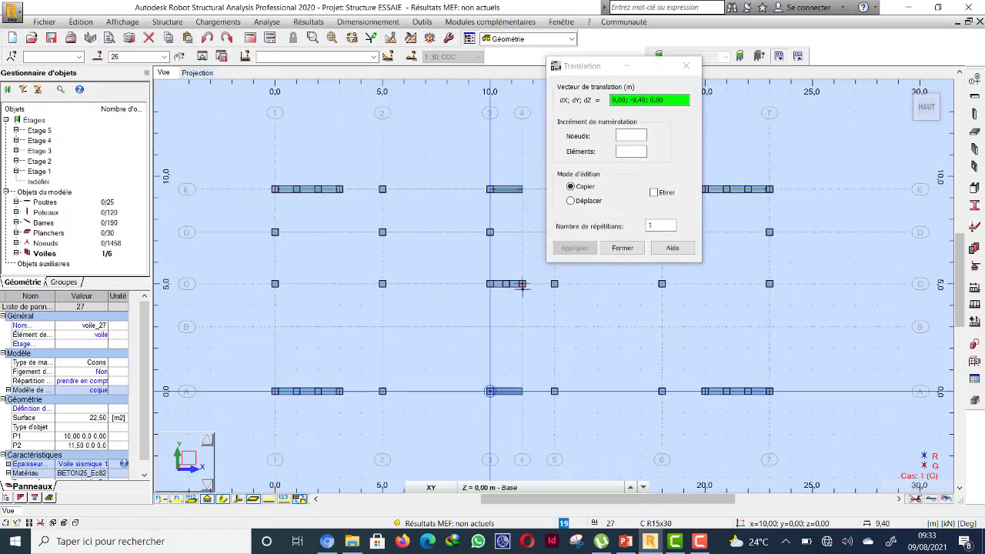
click(622, 247)
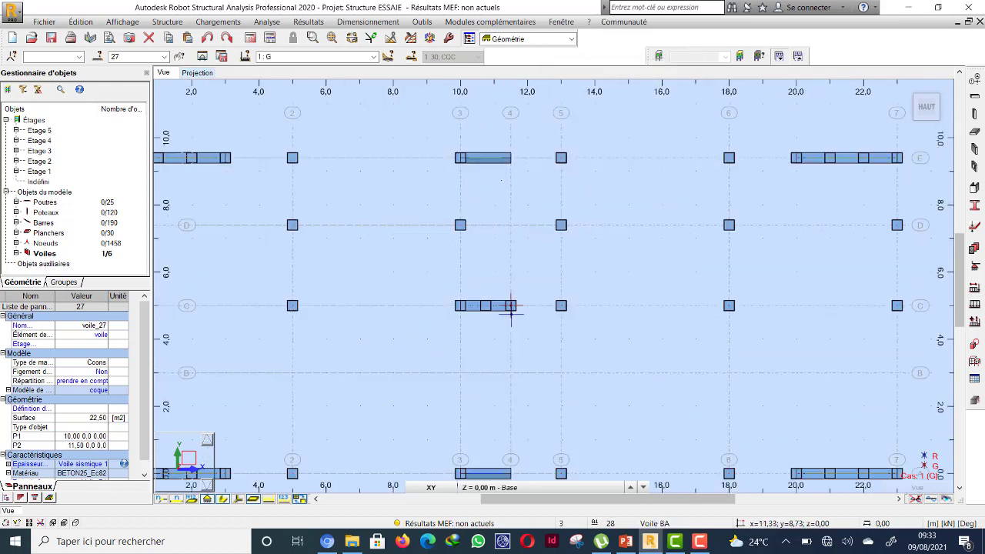
scroll(507, 288, up, 2)
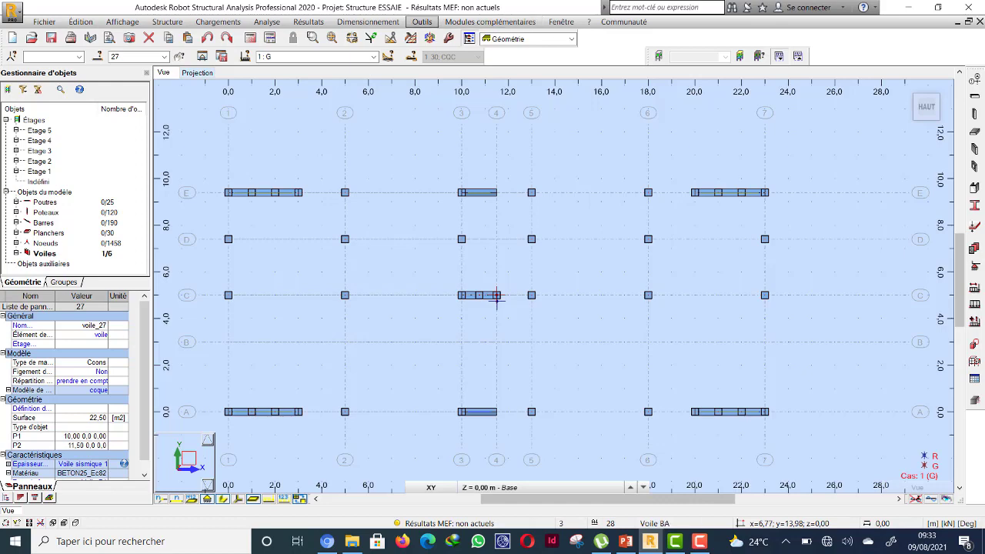
Dimension the length of the axis E wall between axes 3 and 4 with a dimension line above it.
click(422, 22)
click(440, 36)
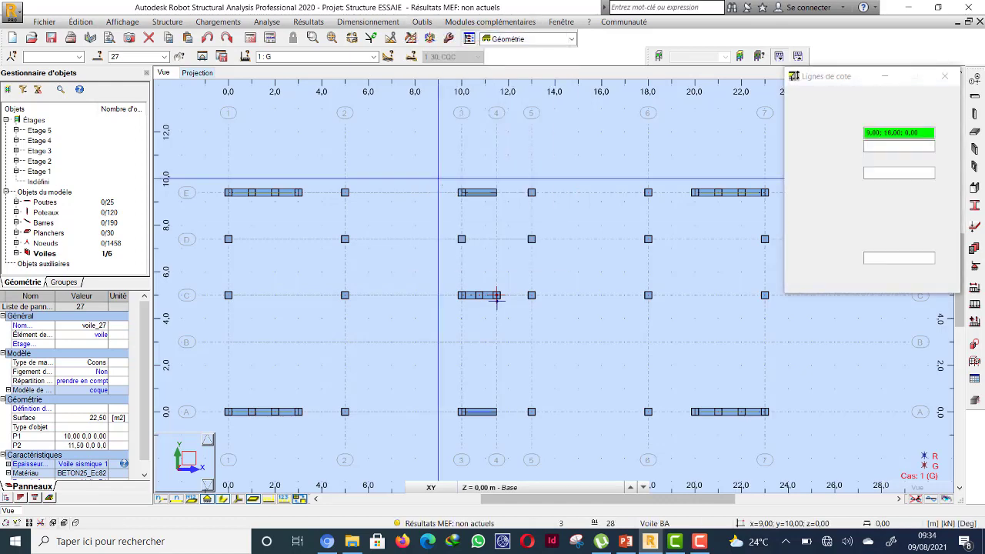
scroll(497, 297, up, 2)
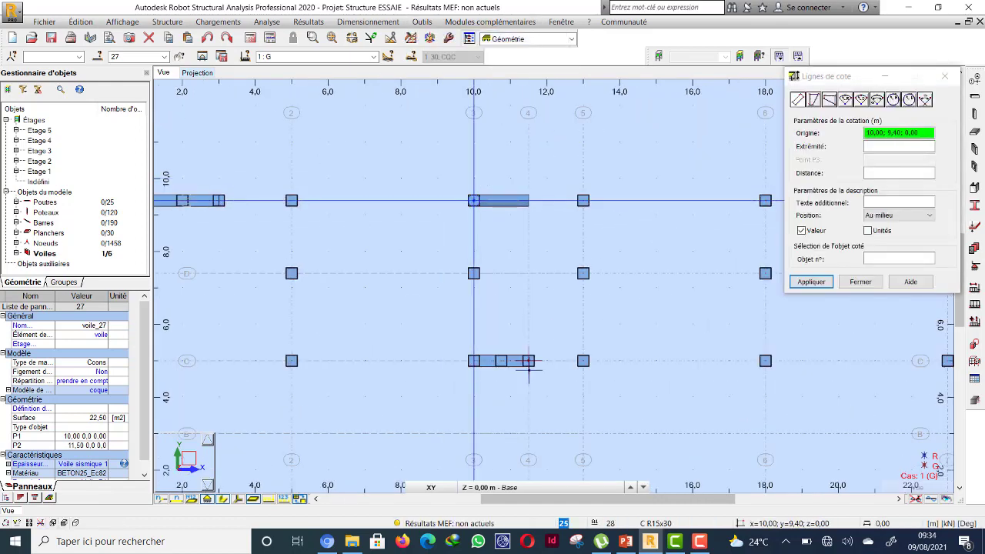
click(474, 201)
click(528, 201)
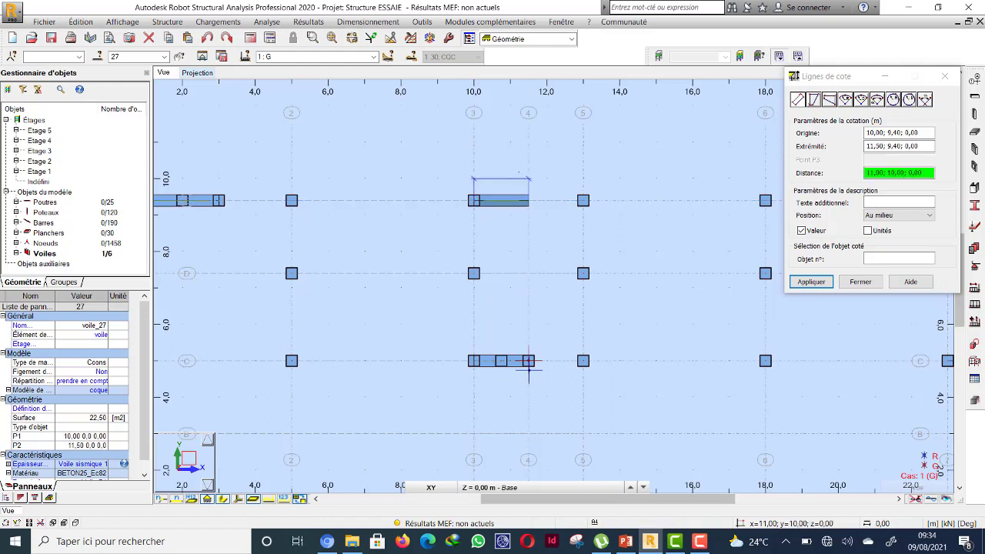
click(529, 370)
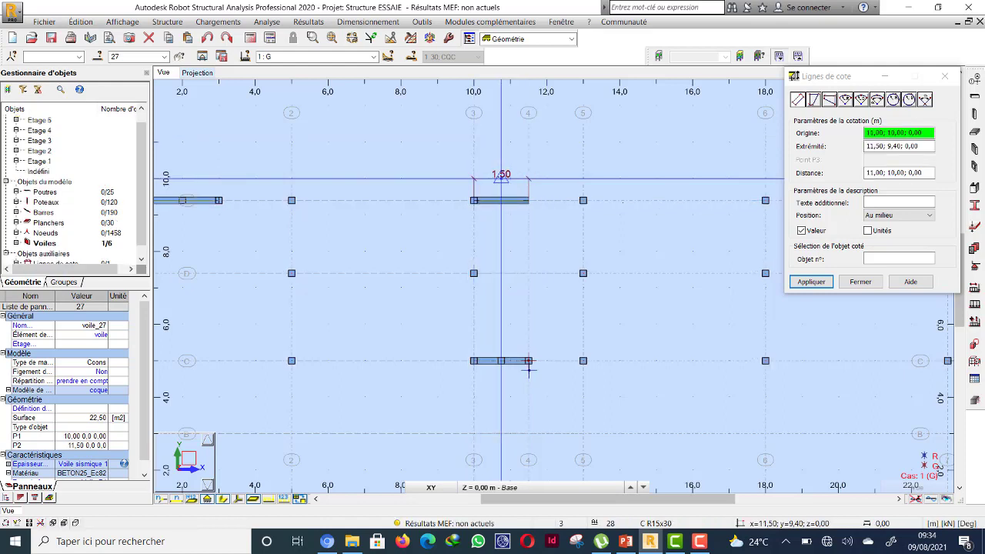
click(860, 281)
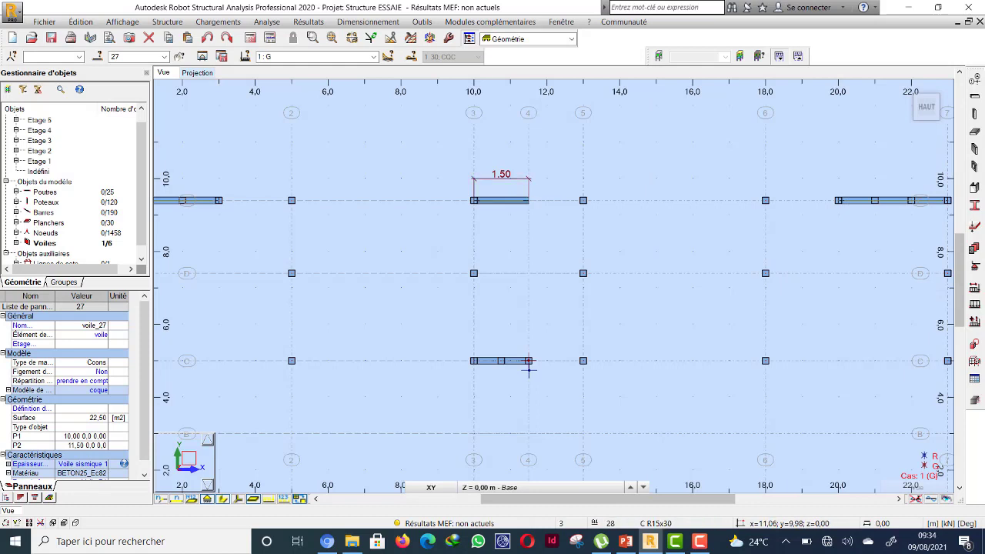
Delete the dimension line above the axis E wall.
key(Escape)
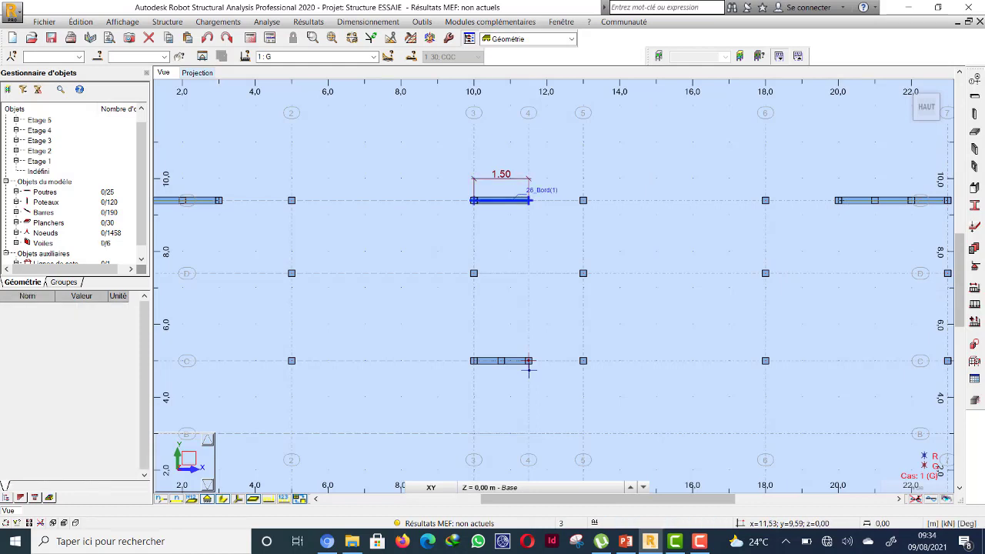
click(528, 185)
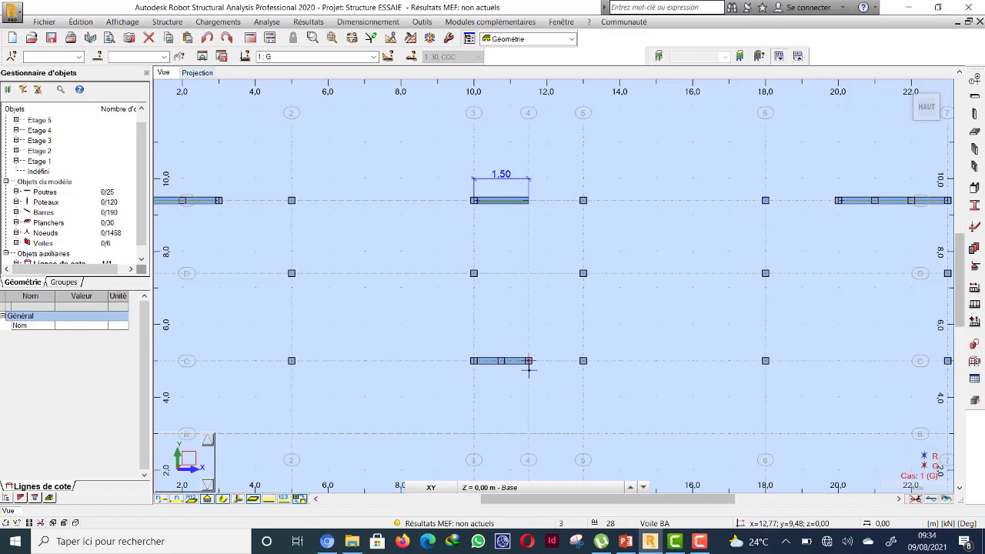
key(Delete)
scroll(539, 292, down, 3)
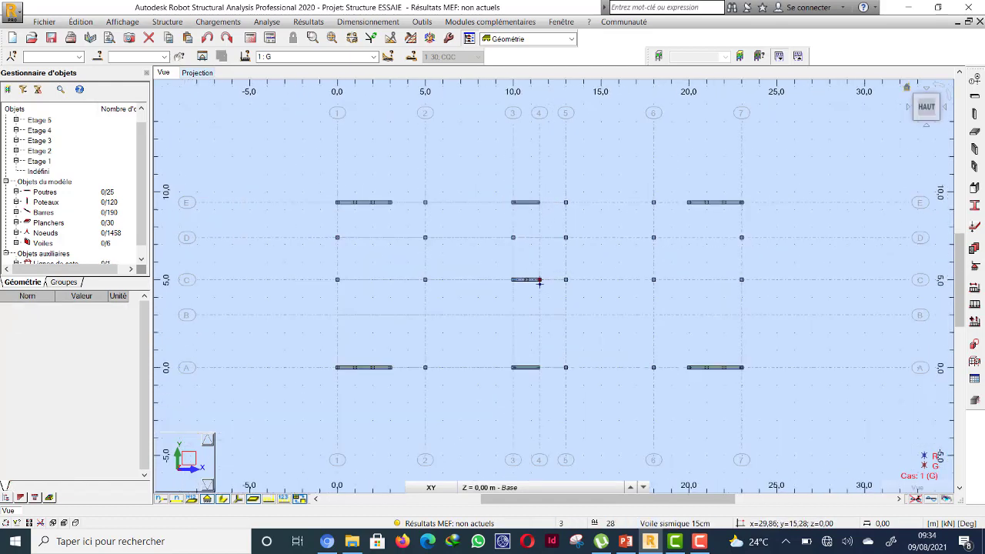
Show the building in 3D and apply a linear Encastrement support to the bottom edge of the axis A wall between axes 3 and 4.
click(911, 90)
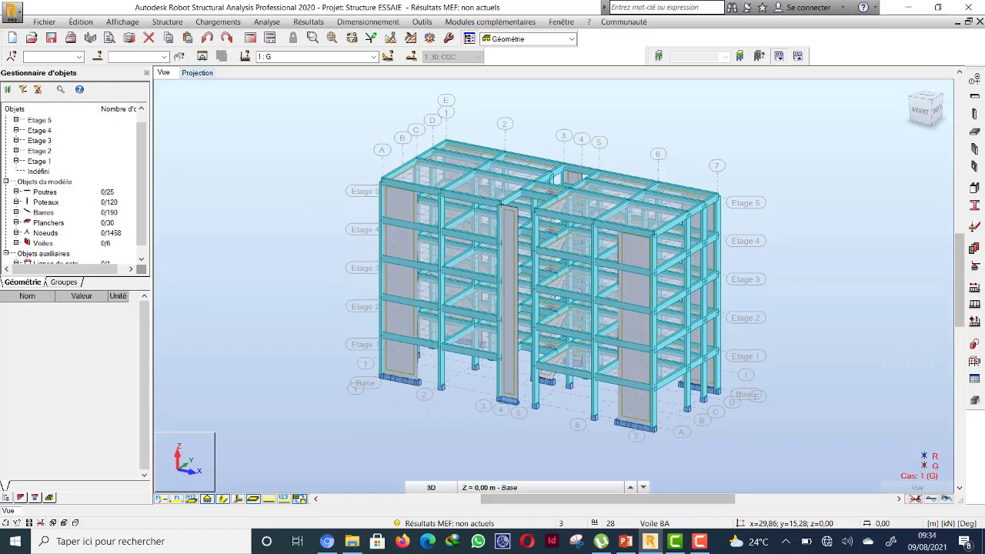
right_click(146, 180)
click(178, 200)
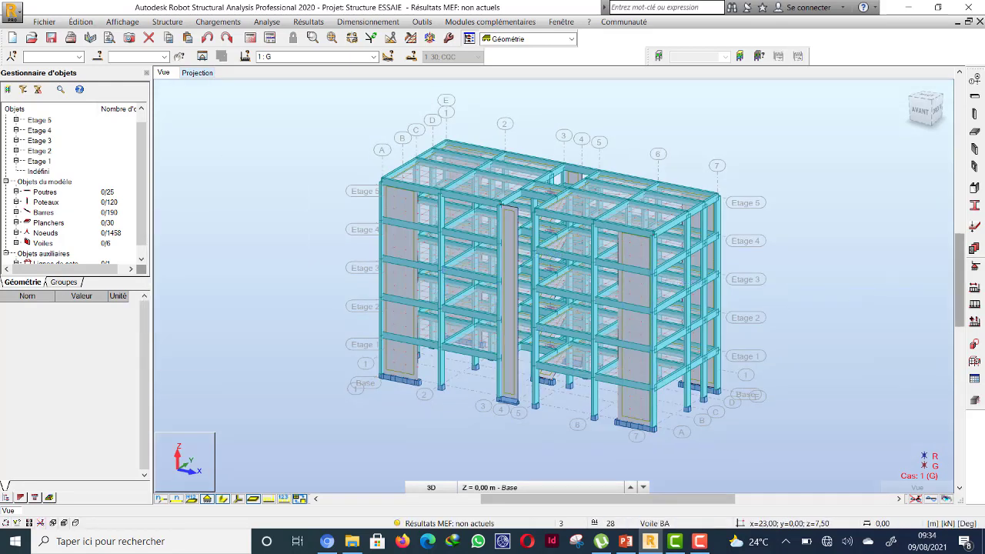
click(974, 287)
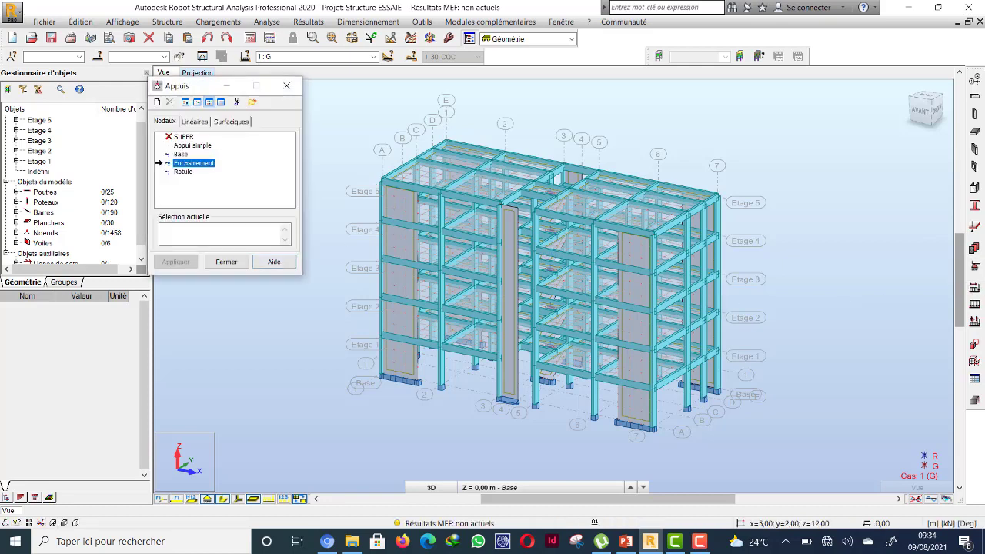
click(195, 122)
click(197, 236)
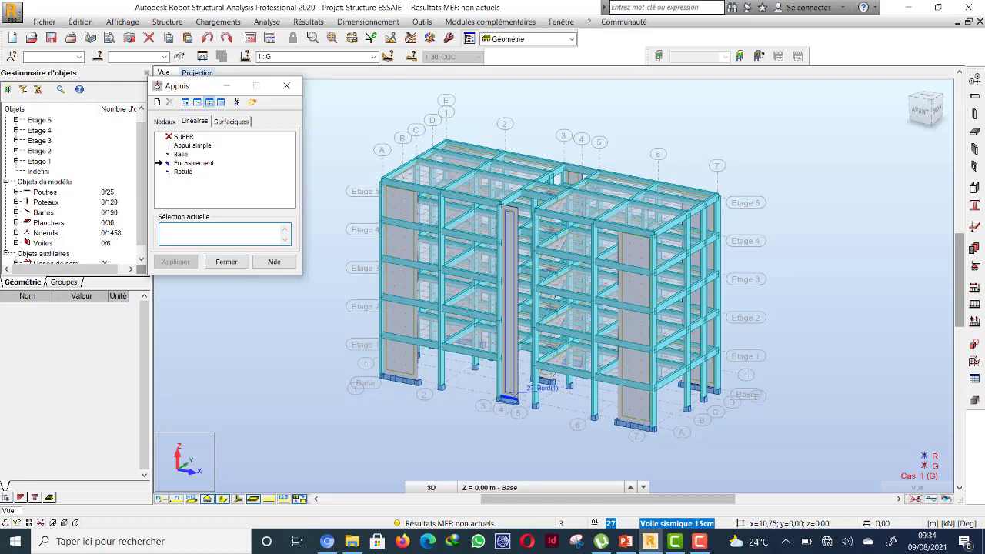
click(508, 398)
click(445, 261)
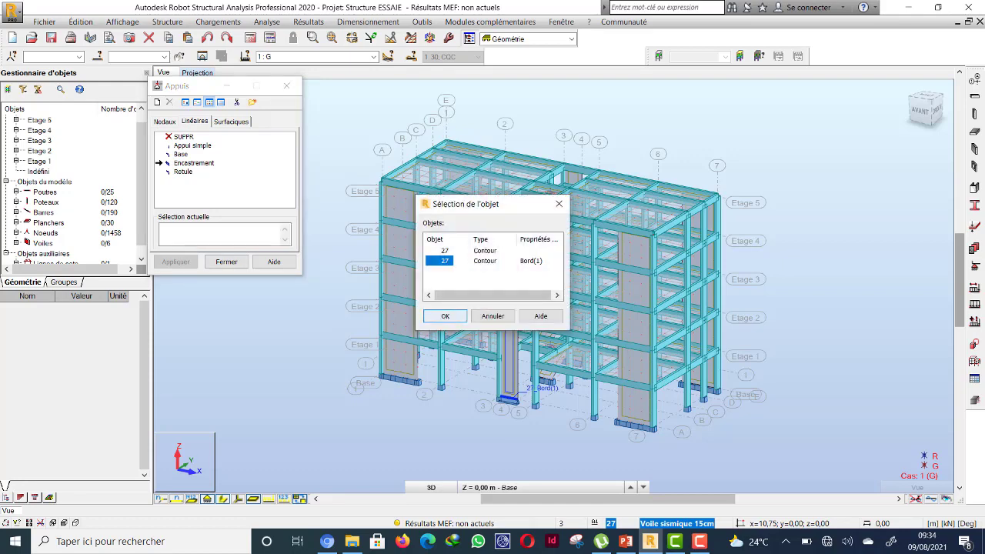
click(445, 317)
click(176, 262)
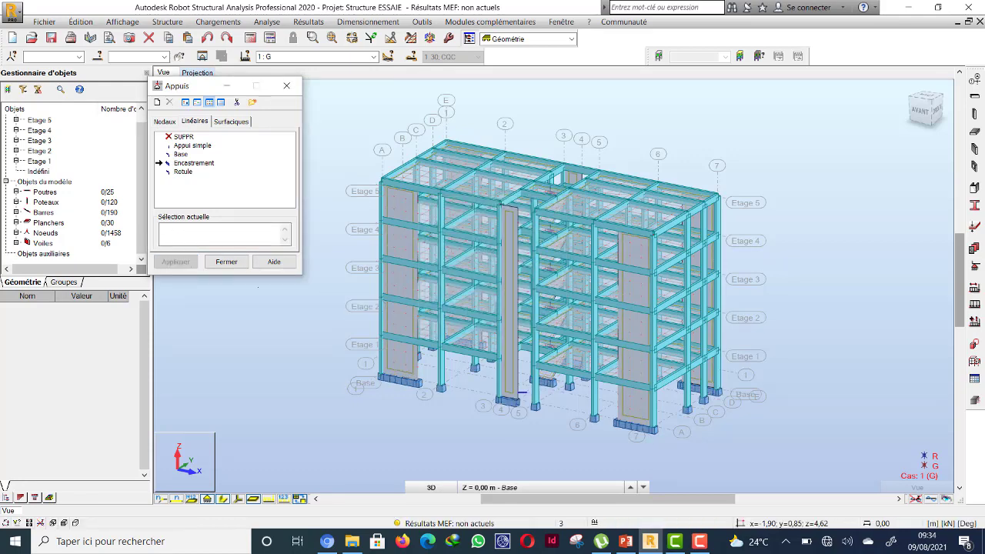
Apply a linear Encastrement support to the bottom edge, Bord(1), of the axis E wall between axes 3 and 4.
right_click(561, 137)
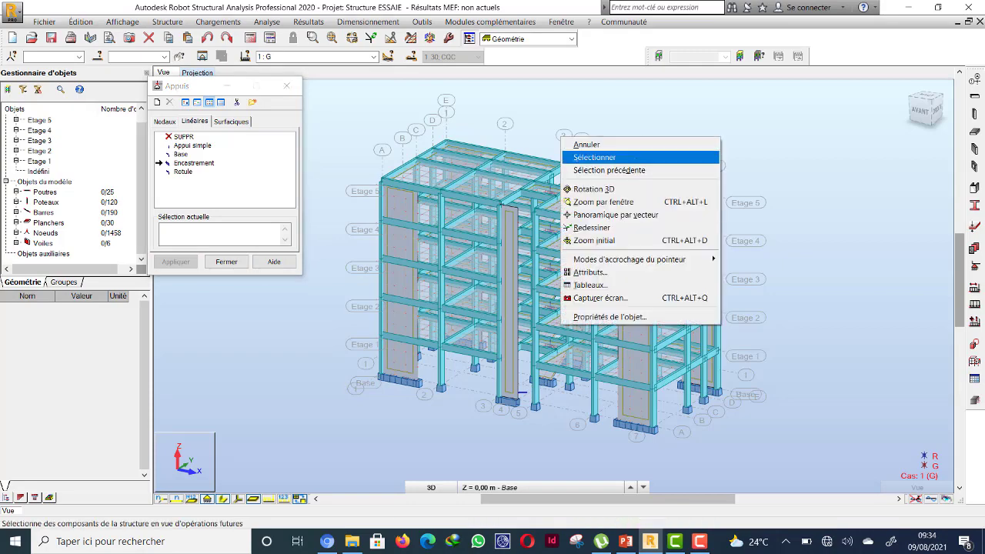
click(594, 189)
mouse_move(565, 192)
mouse_down()
mouse_move(518, 217)
mouse_move(521, 396)
mouse_up()
right_click(387, 160)
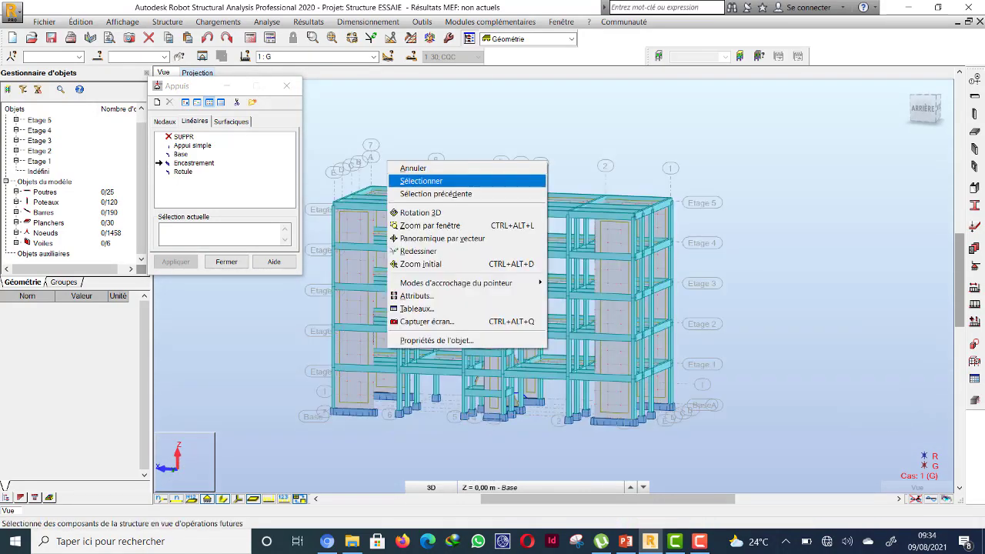
click(419, 182)
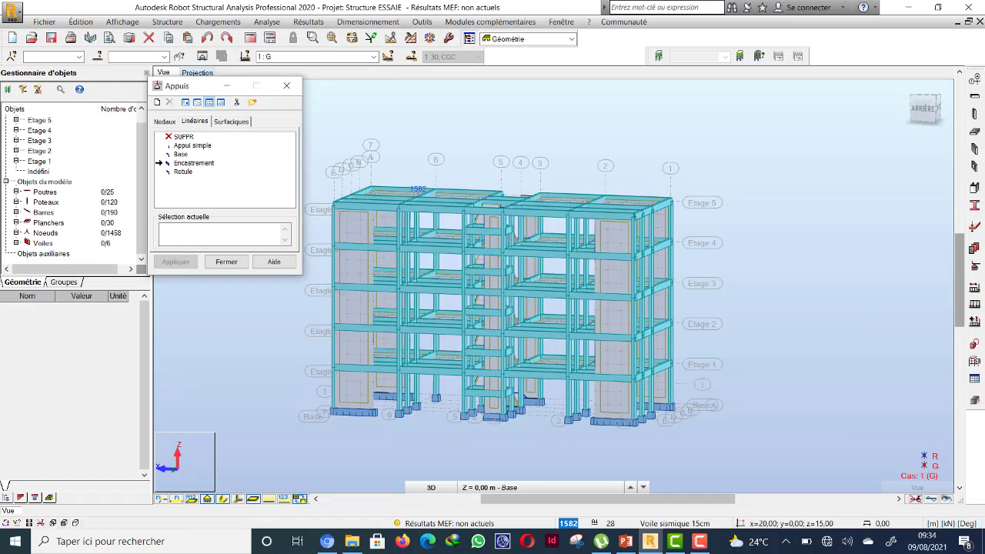
click(194, 163)
click(220, 234)
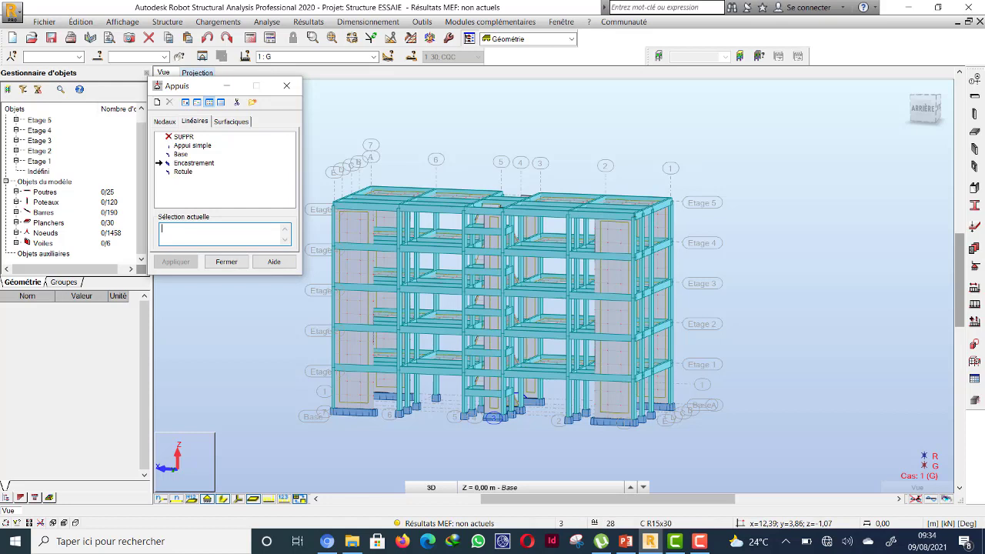
click(495, 414)
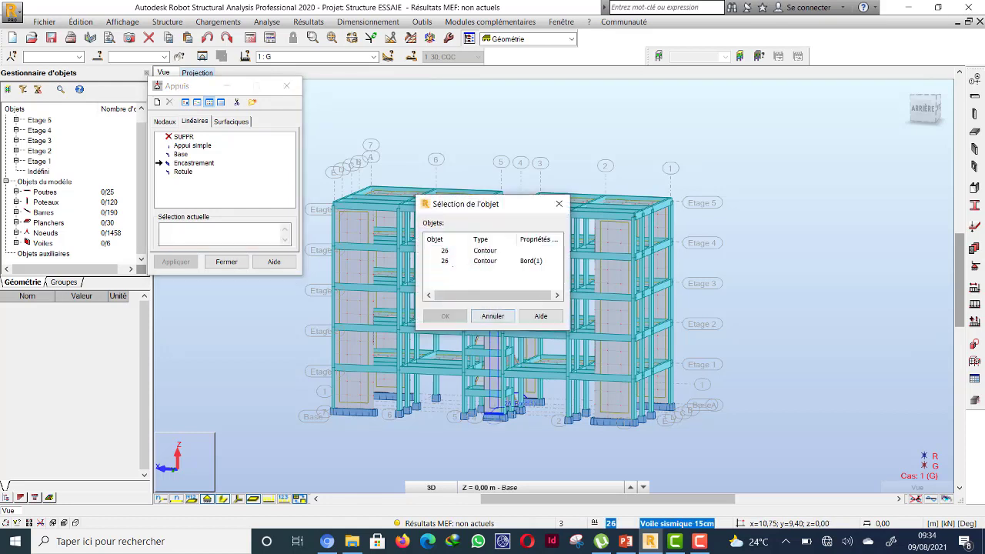
click(444, 251)
click(444, 261)
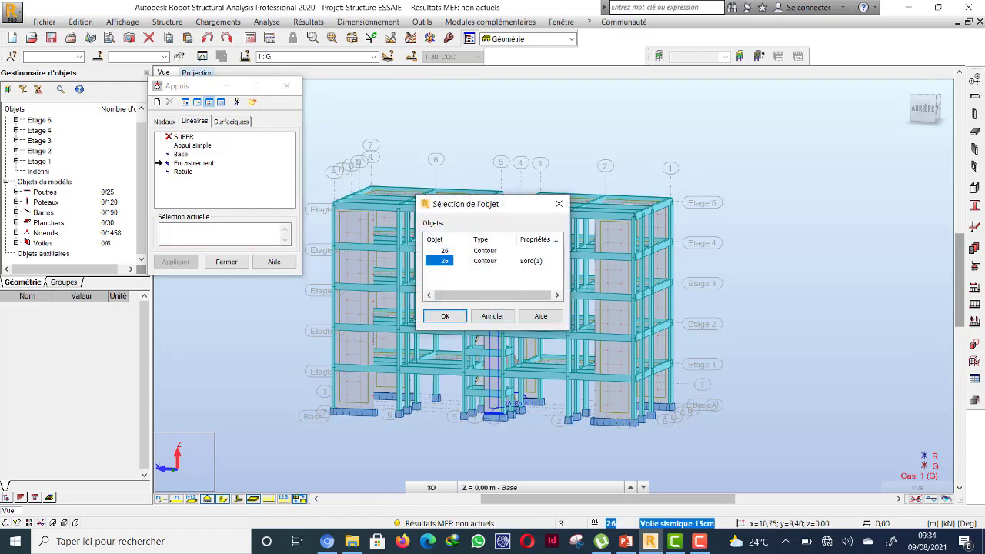
click(444, 316)
click(176, 262)
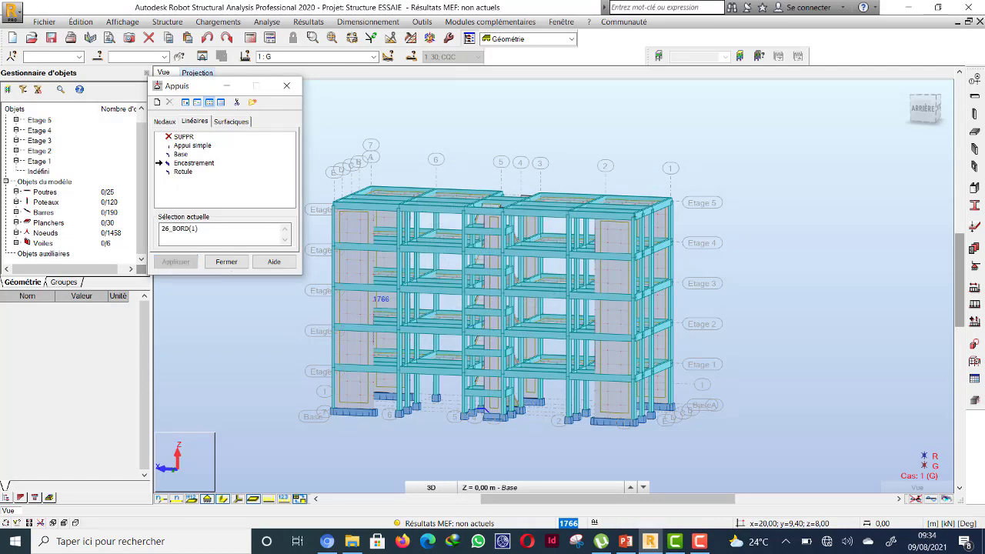
click(226, 262)
Show the base level in XY plan view and recalculate the structure with the two added walls.
scroll(571, 213, down, 3)
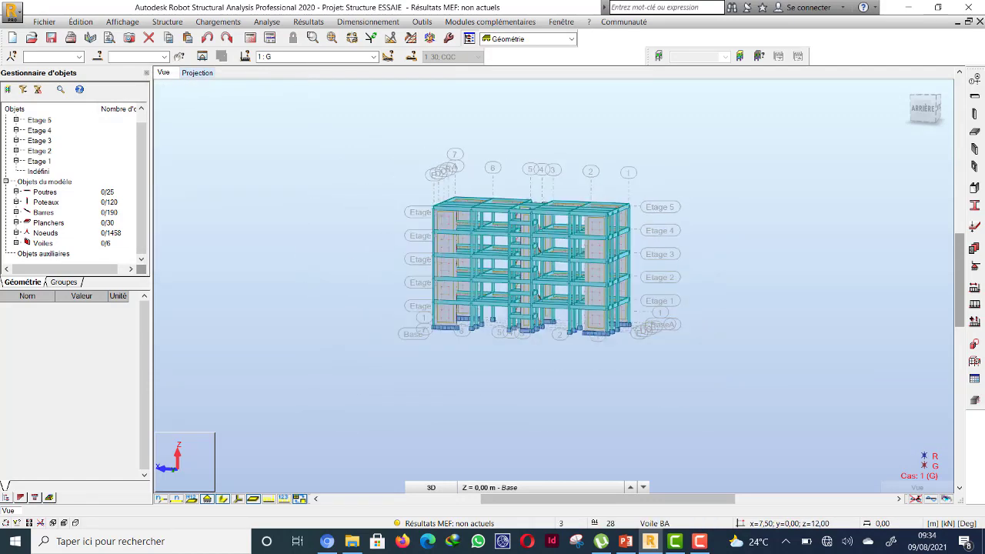
click(431, 487)
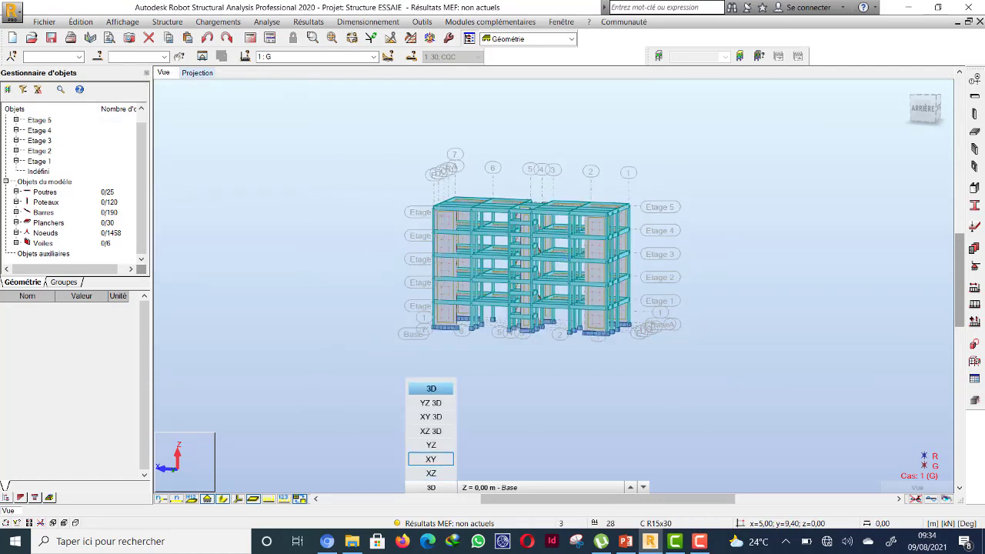
click(434, 467)
scroll(542, 281, up, 4)
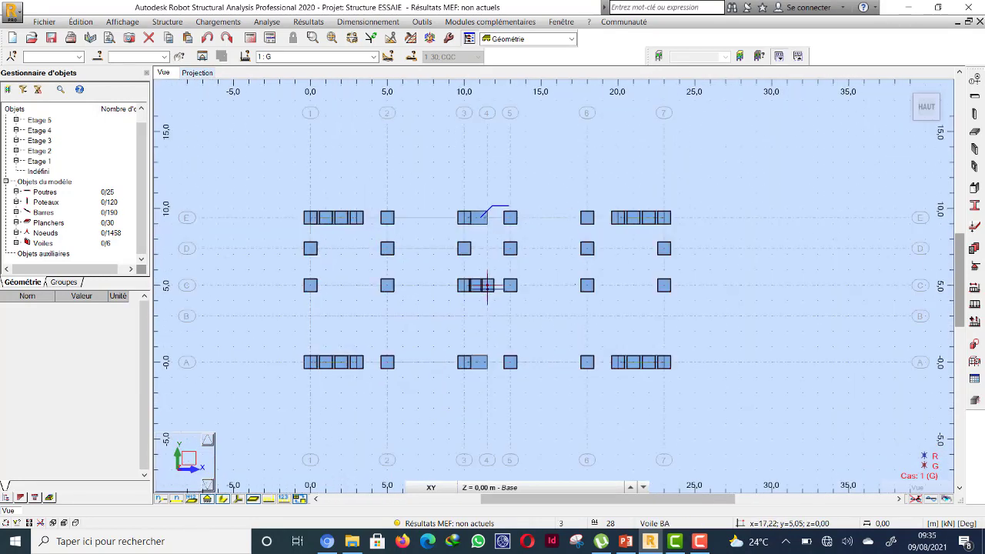
click(251, 38)
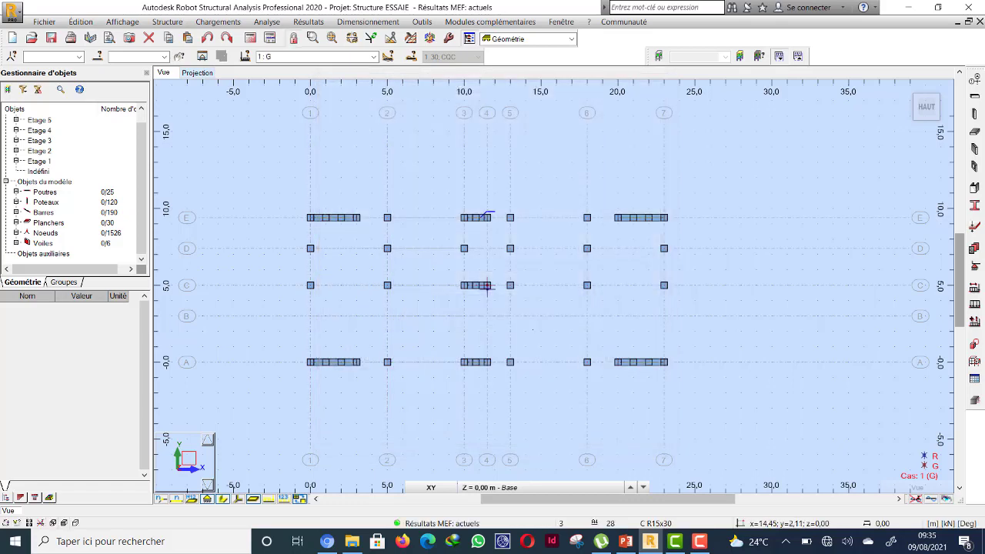
Display the advanced Modes propres results table for the recalculated structure.
scroll(487, 286, up, 1)
middle_drag(485, 283, 529, 252)
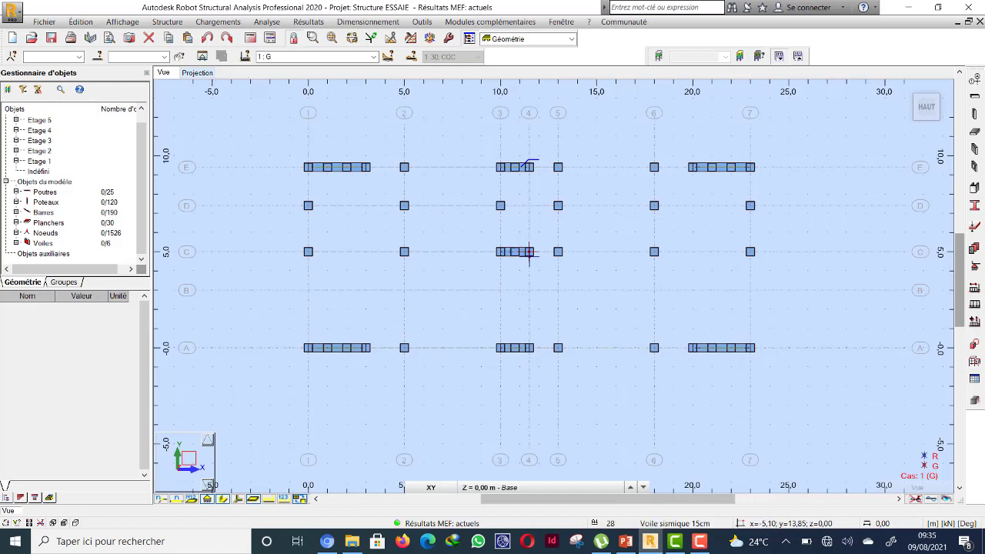
click(308, 21)
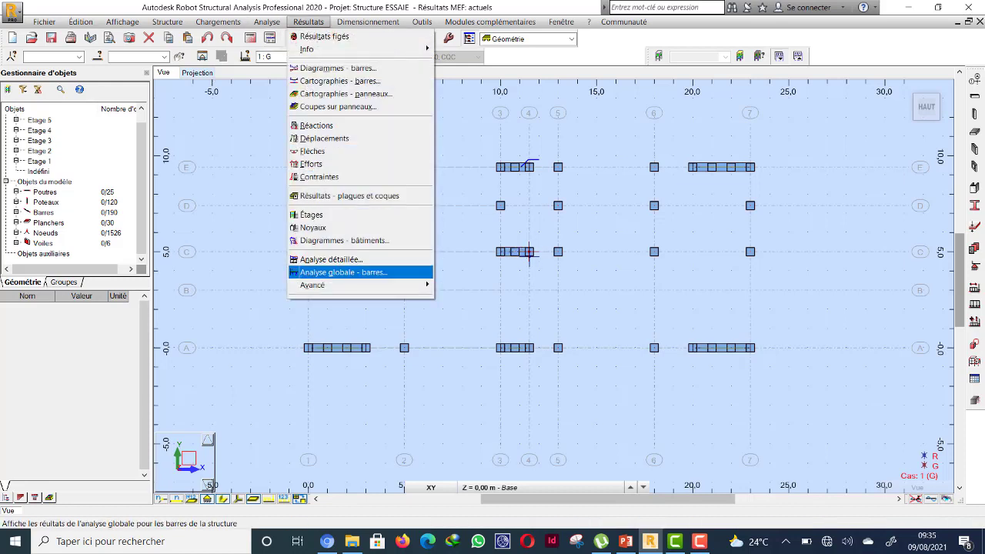
mouse_move(347, 284)
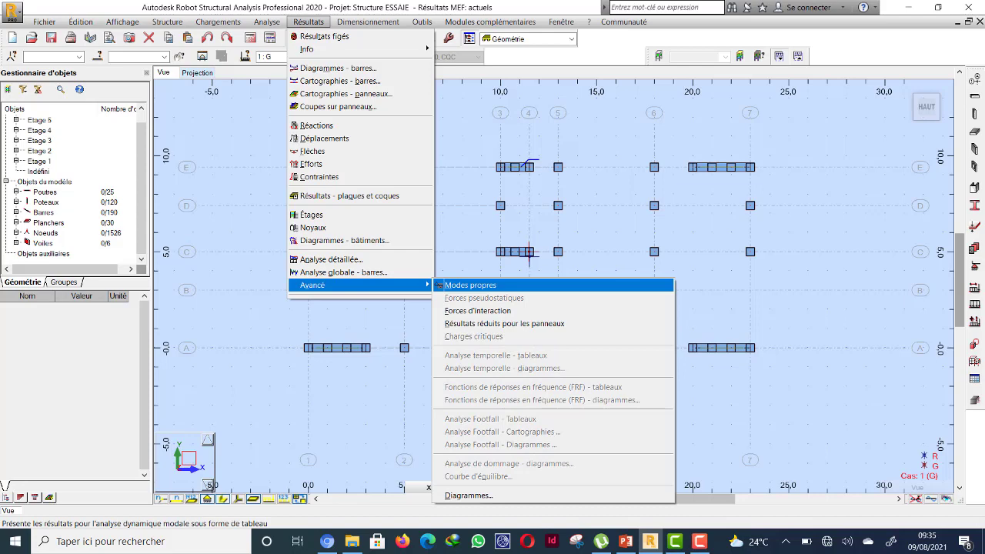
click(469, 285)
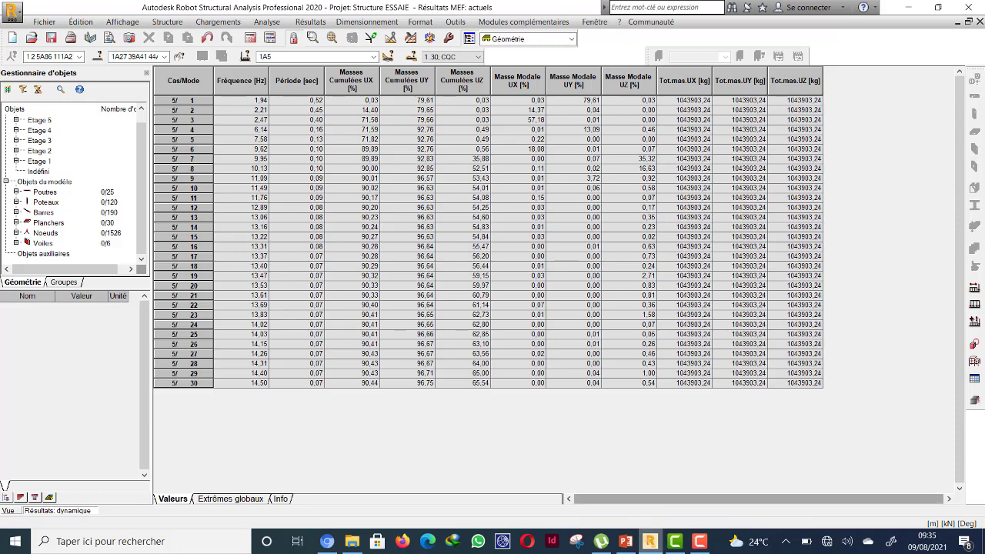
Switch to PowerPoint and set P robot to 0,40sec in both the Période Analytique box and the comparison on the Direction X slide.
click(625, 540)
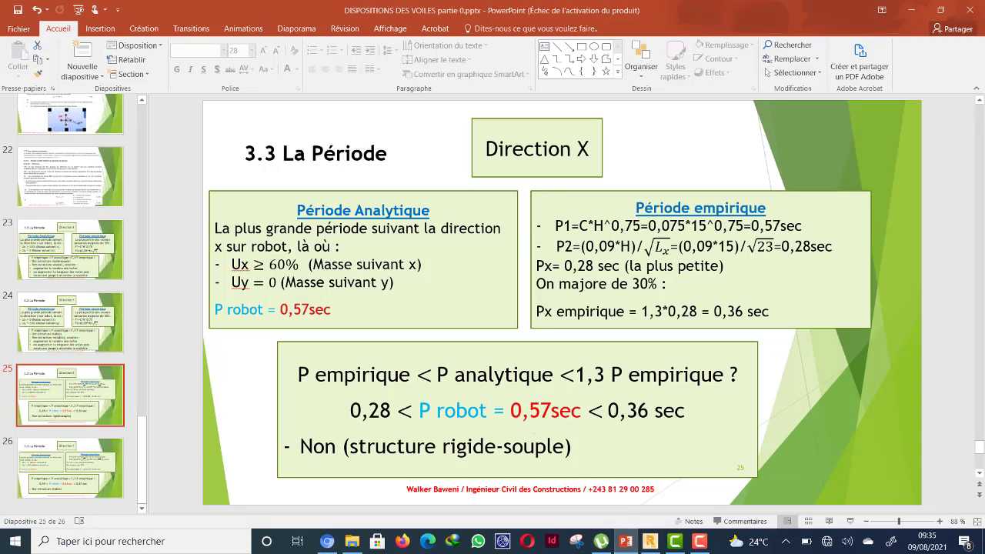
click(518, 341)
drag(311, 310, 294, 310)
text(40)
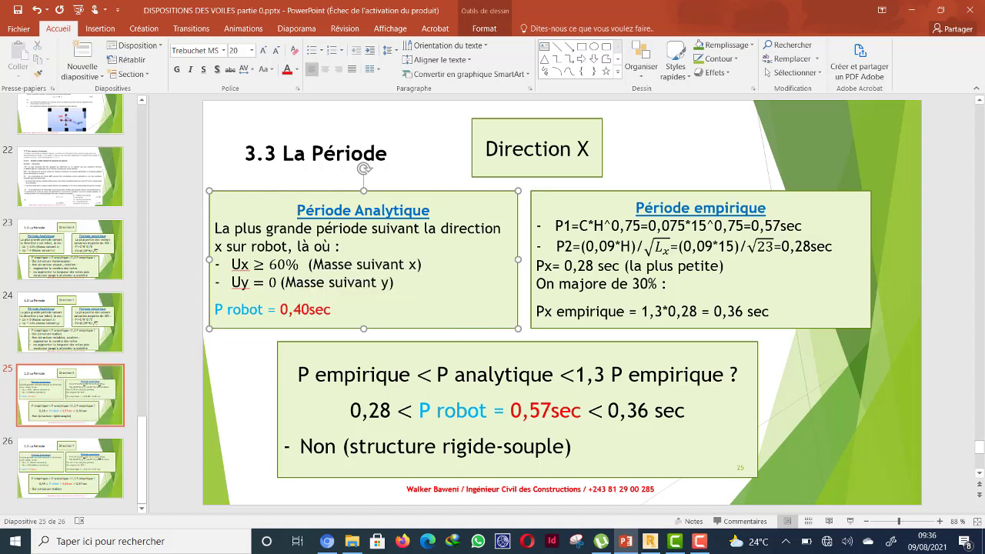
drag(551, 410, 528, 410)
text(40)
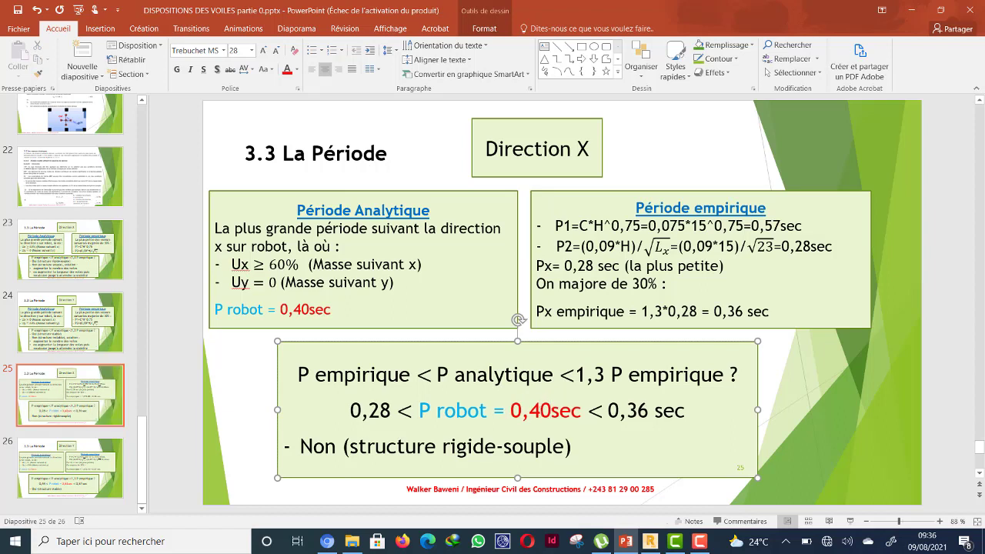
Switch back to Robot Structural Analysis and close the modal results table to return to the base plan.
mouse_move(626, 541)
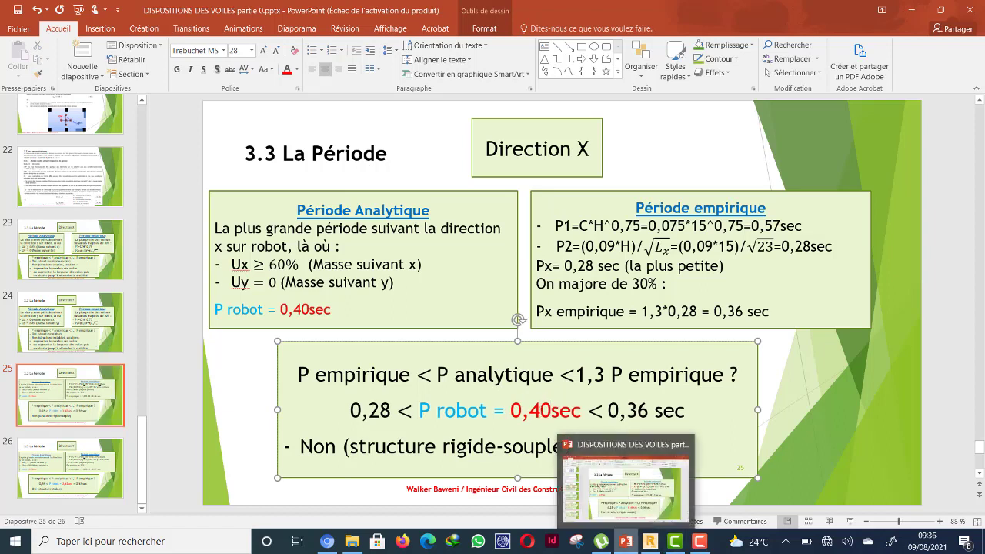
click(650, 541)
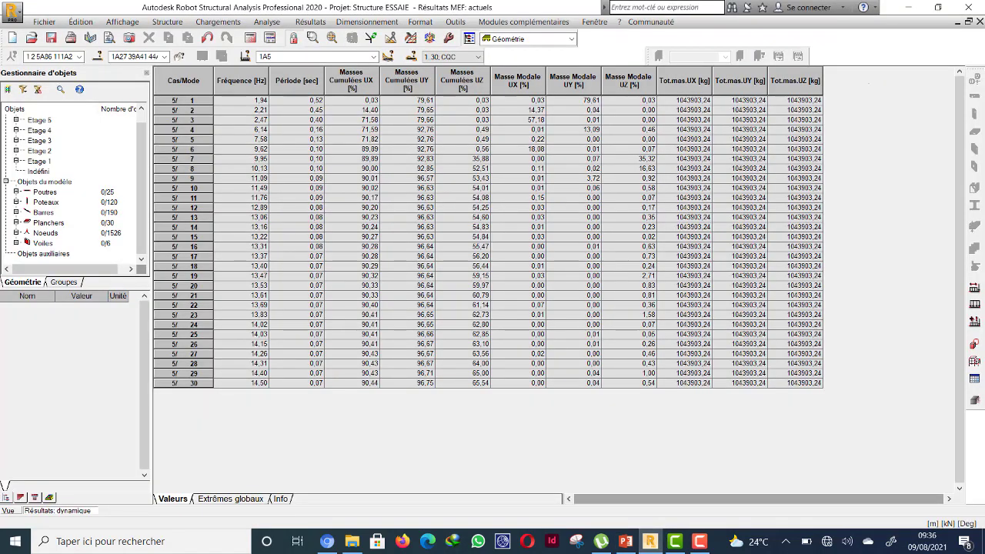
click(979, 22)
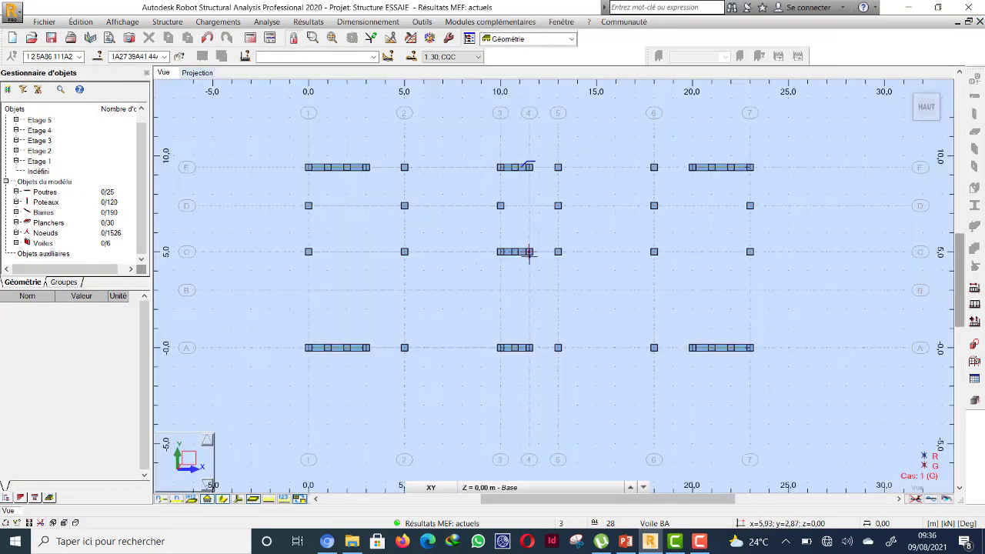
Delete the two short mid-facade seismic walls between axes 3 and 4, one on axis E and one on axis A.
scroll(529, 254, up, 2)
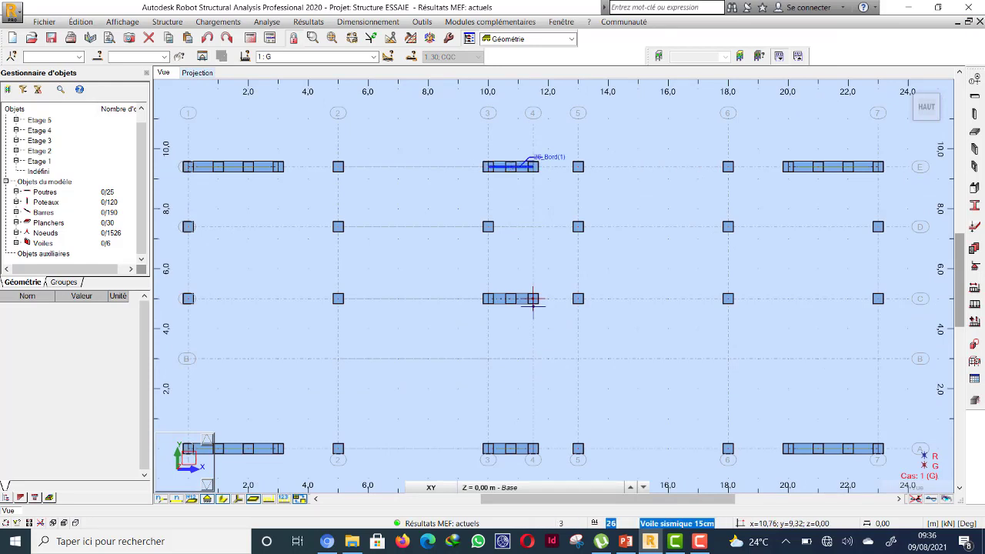
click(533, 302)
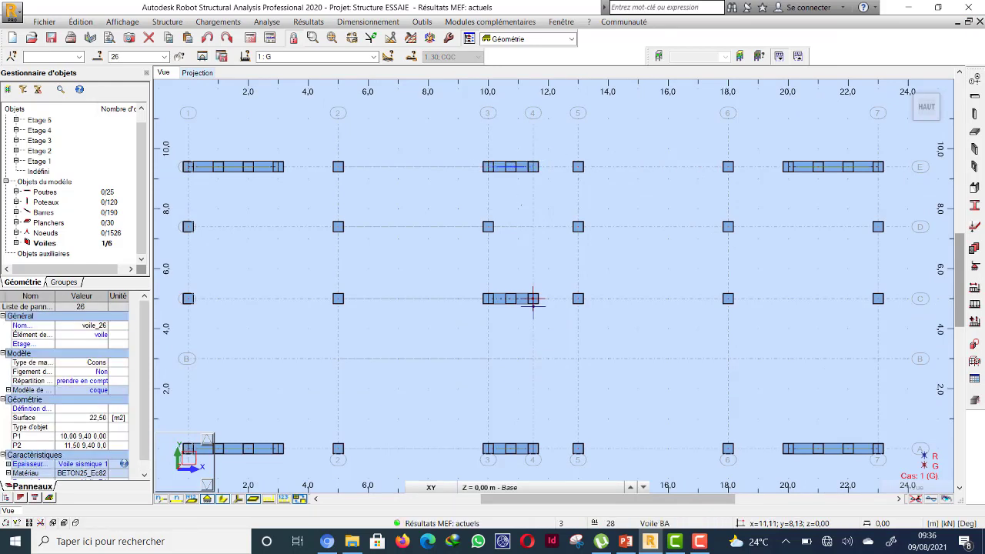
key(Delete)
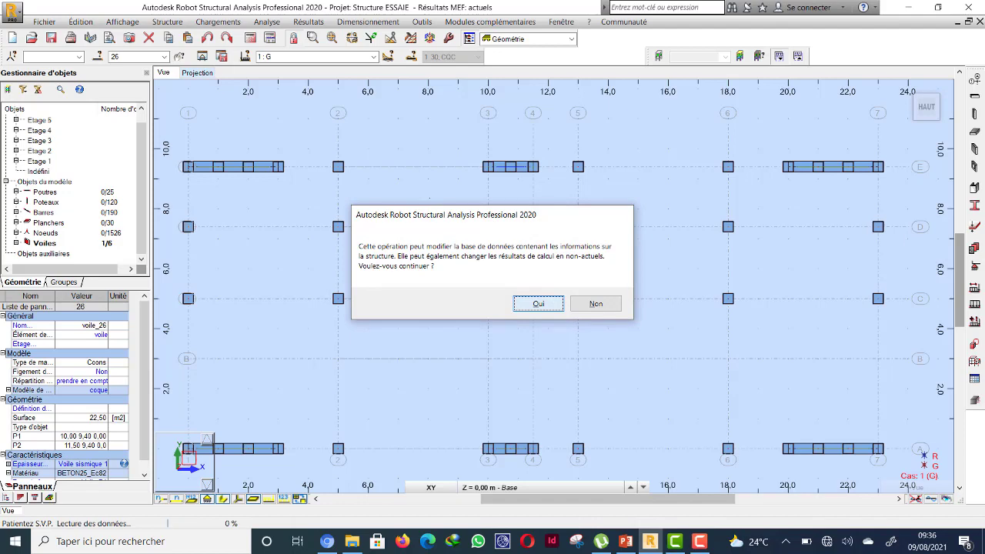
click(532, 301)
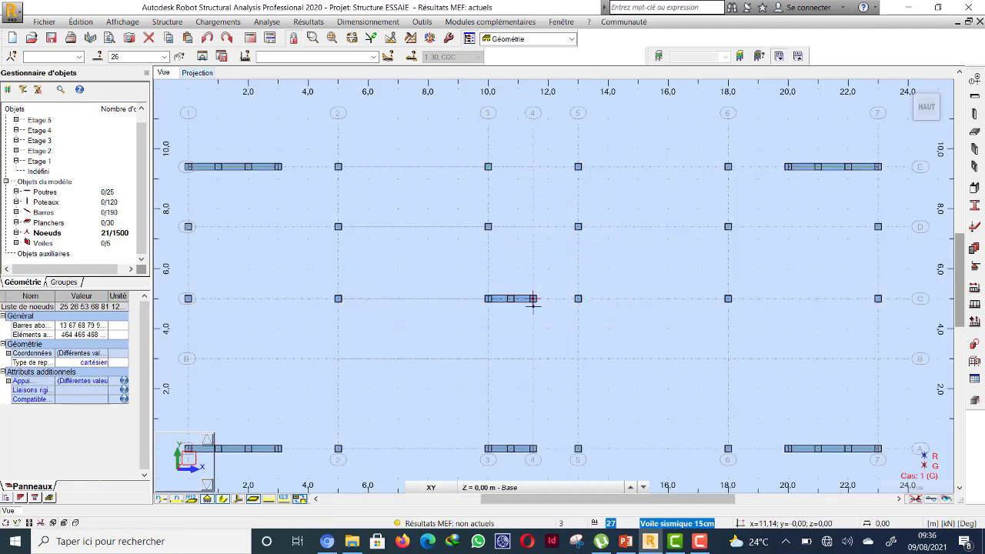
click(522, 448)
key(Delete)
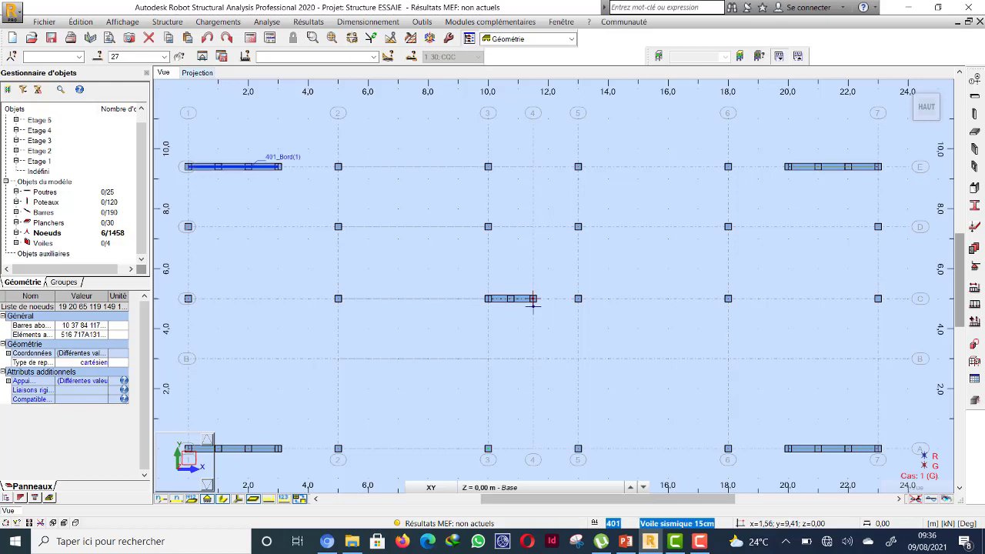
Copy the corner wall at axes 1-E along axis E by a translation of 10,00; 0,00; 0,00 to fill the bay between axes 3 and 5.
click(235, 166)
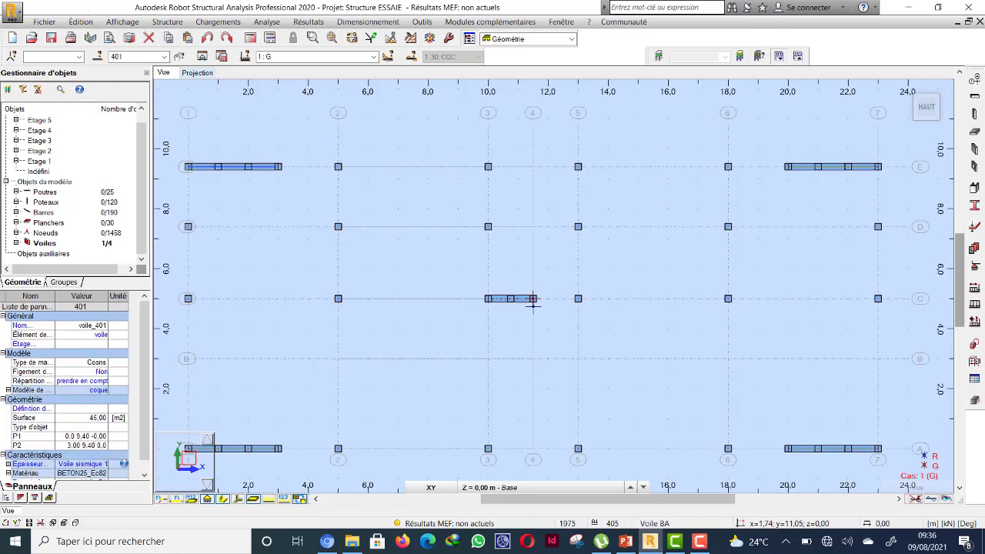
key(alt+e)
key(Down)
key(Down)
key(Down)
key(Down)
key(Down)
key(Down)
key(Down)
key(Down)
key(Down)
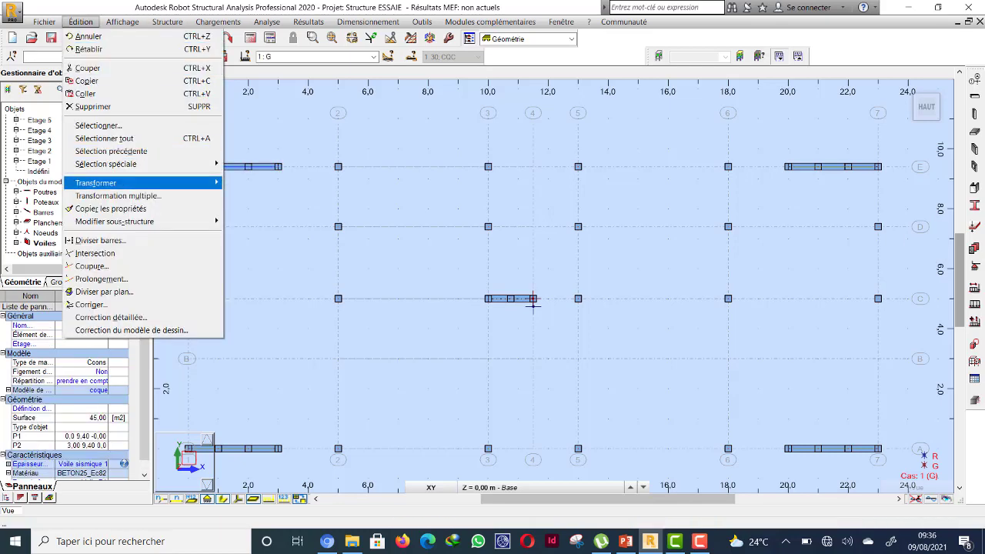
key(Right)
key(Return)
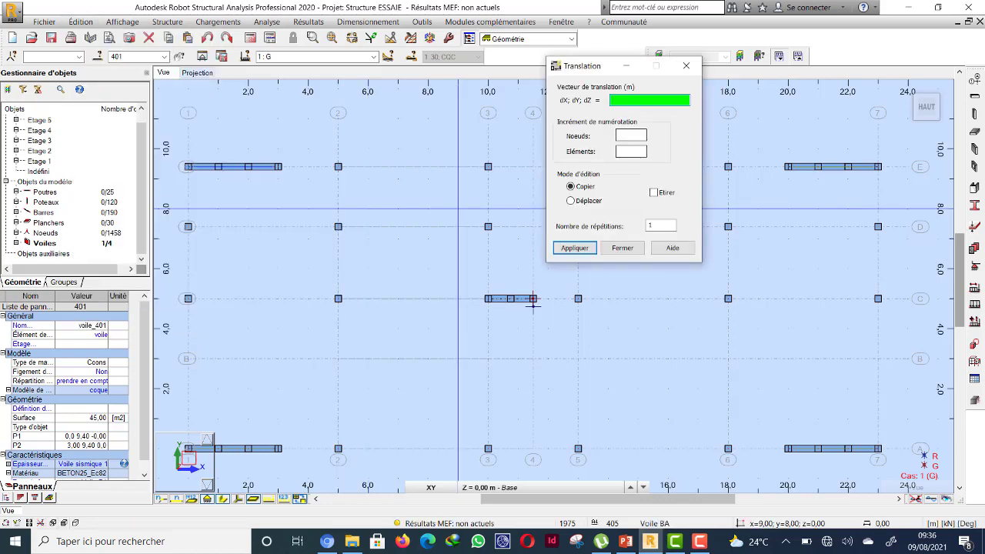
drag(584, 66, 86, 229)
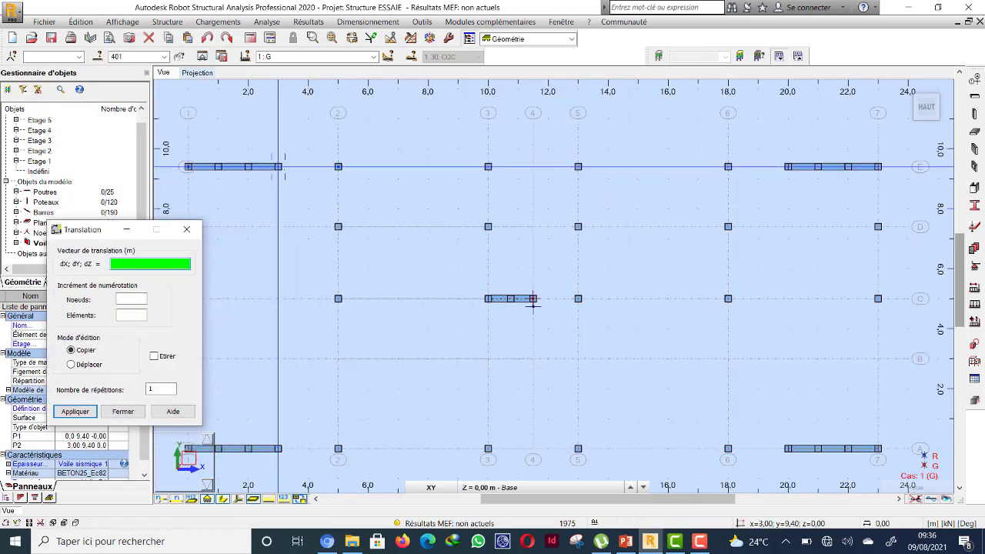
click(279, 166)
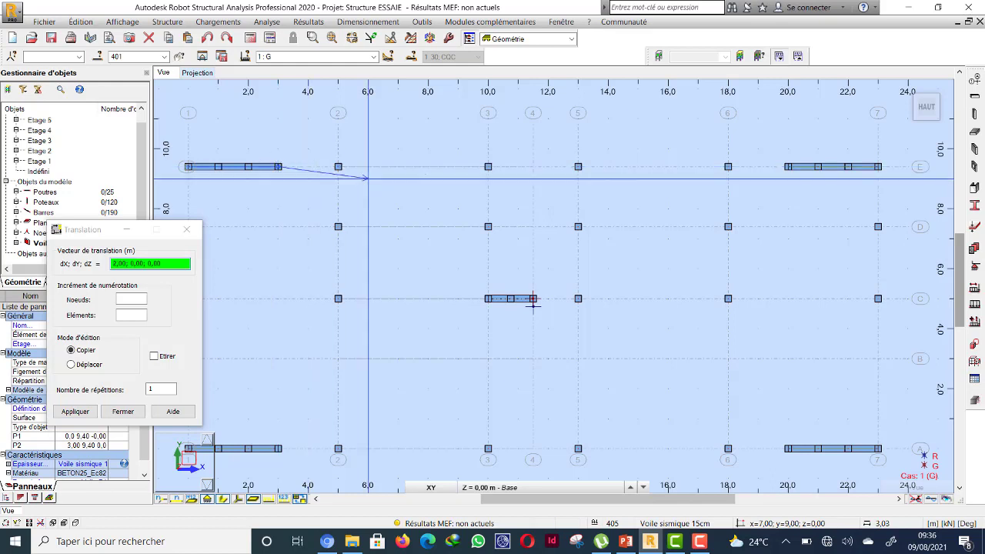
click(577, 166)
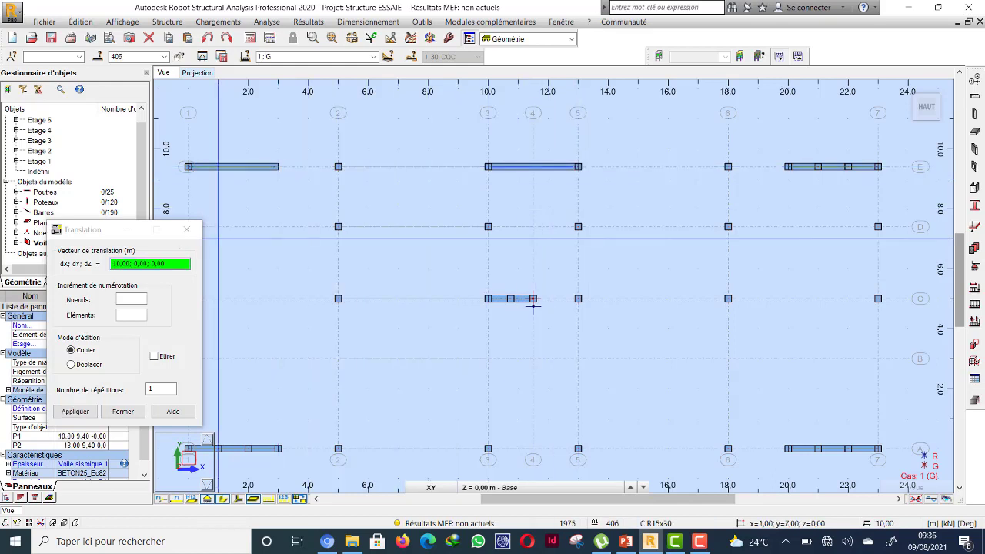
click(187, 229)
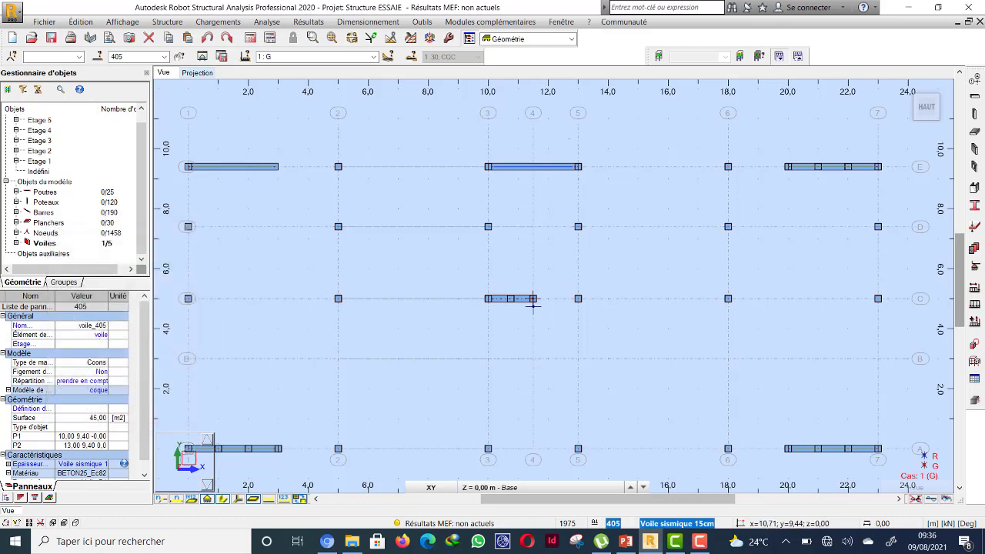
Copy the new mid-facade wall from axis E to axis A with a translation of 0,00; -9,40; 0,00.
scroll(532, 303, down, 2)
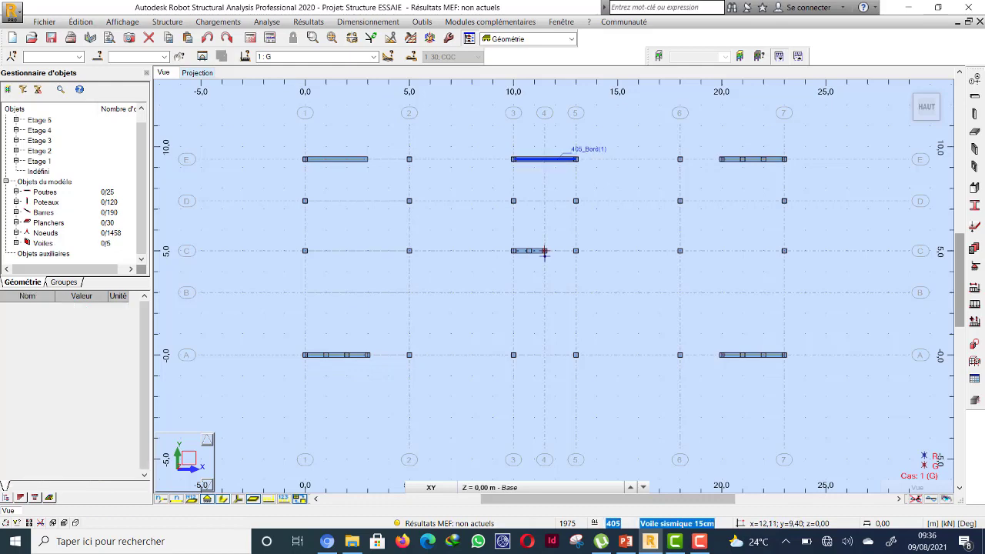
click(80, 21)
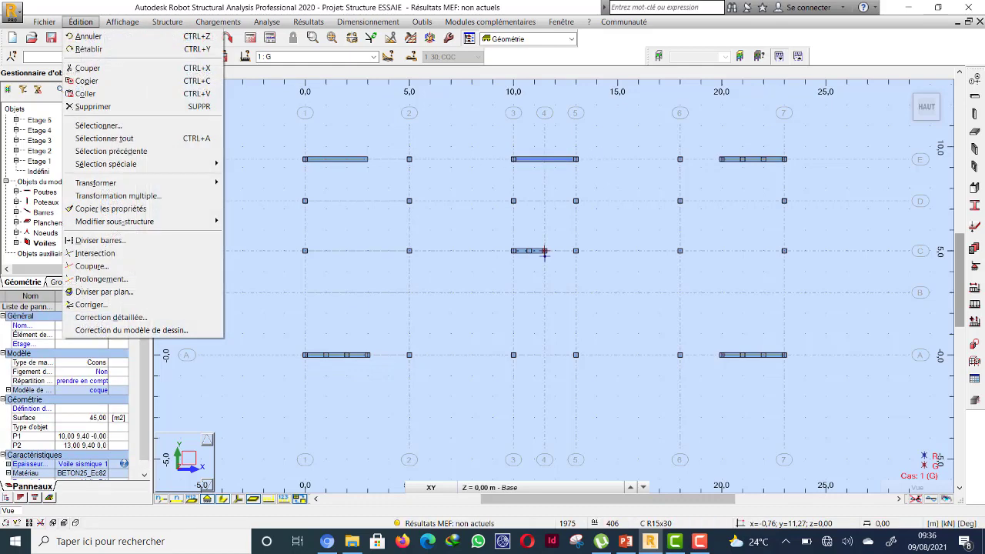
mouse_move(146, 182)
click(308, 181)
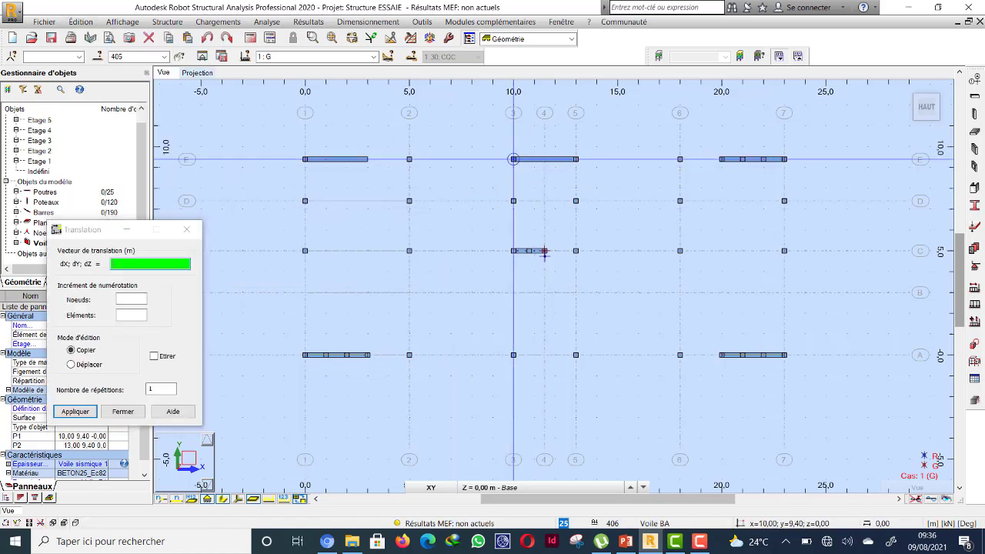
click(513, 354)
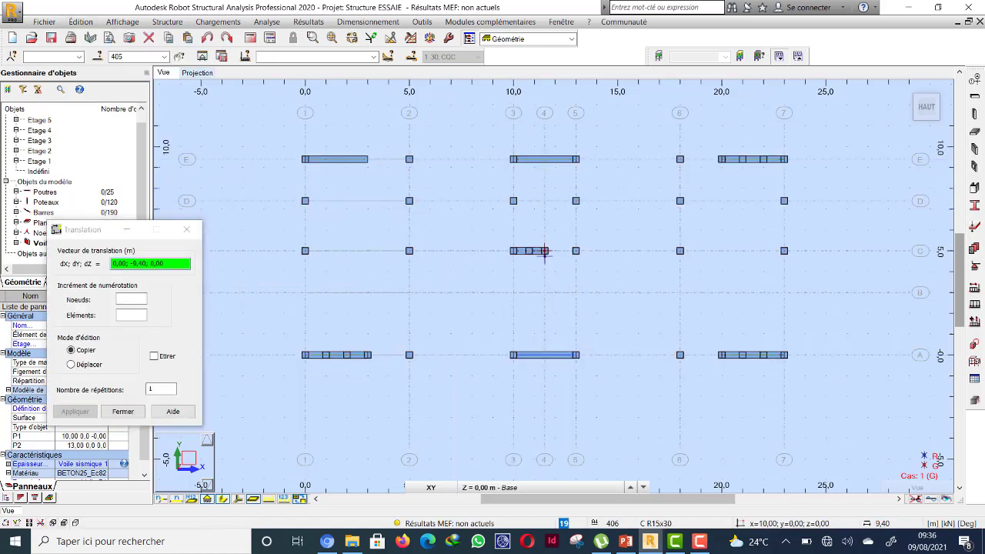
click(123, 411)
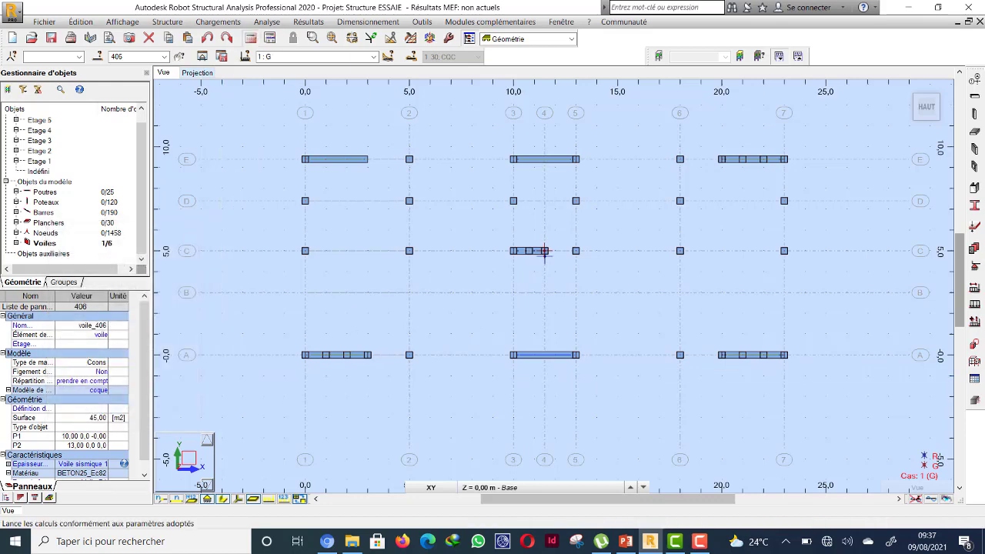
Recalculate the structure with the longer mid-facade walls and display the advanced Modes propres results table.
click(250, 38)
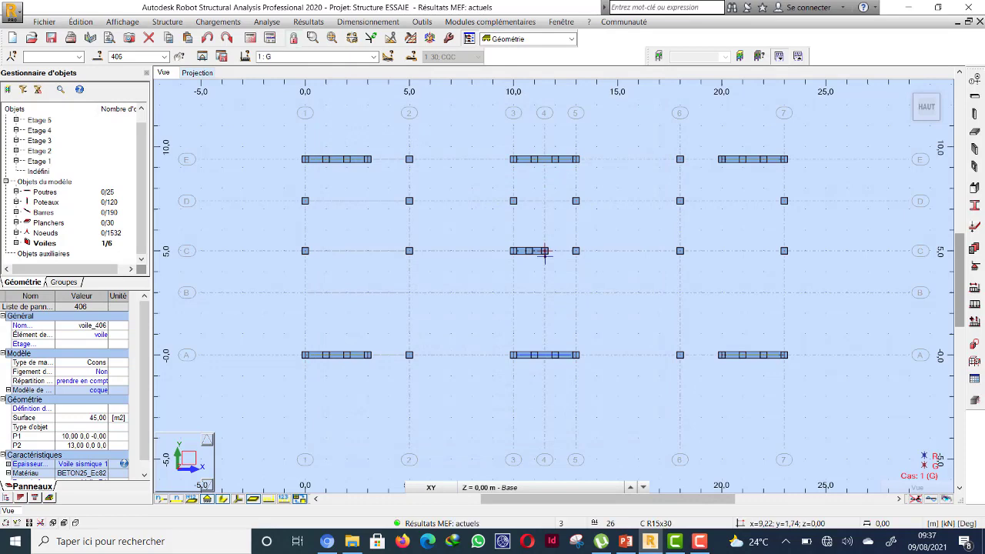
click(309, 23)
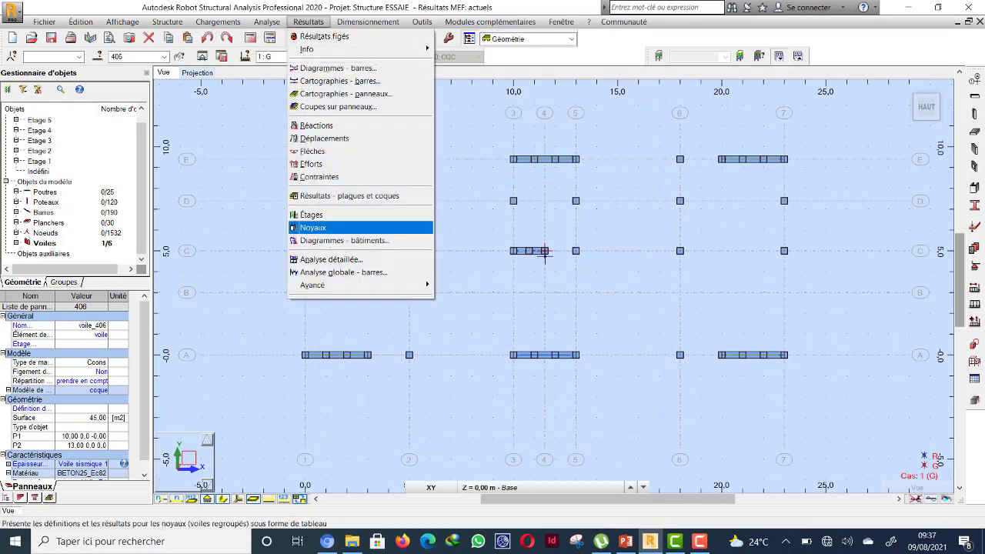
mouse_move(323, 285)
click(470, 285)
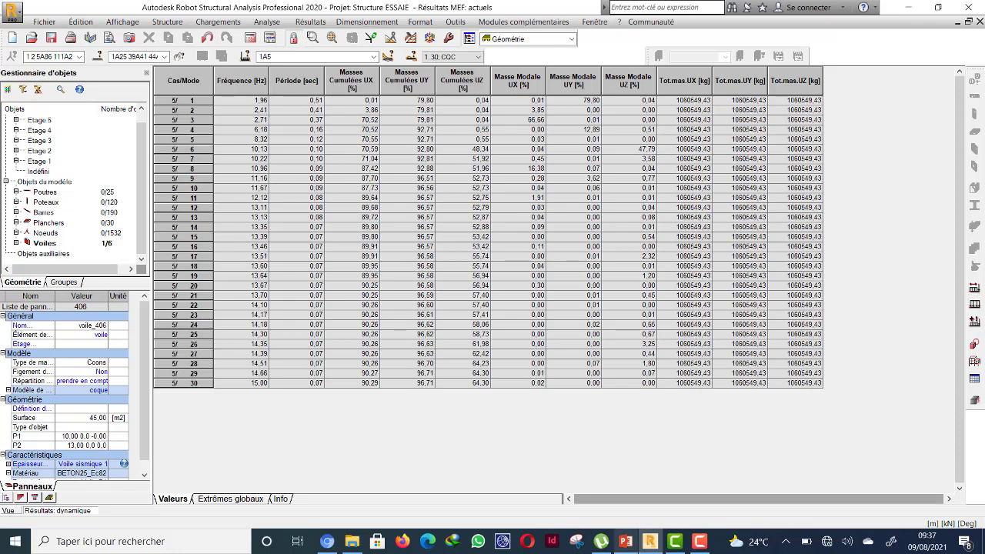
Switch to PowerPoint and set P robot to 0,37sec in both the comparison and the Période Analytique box on the Direction X slide.
click(626, 541)
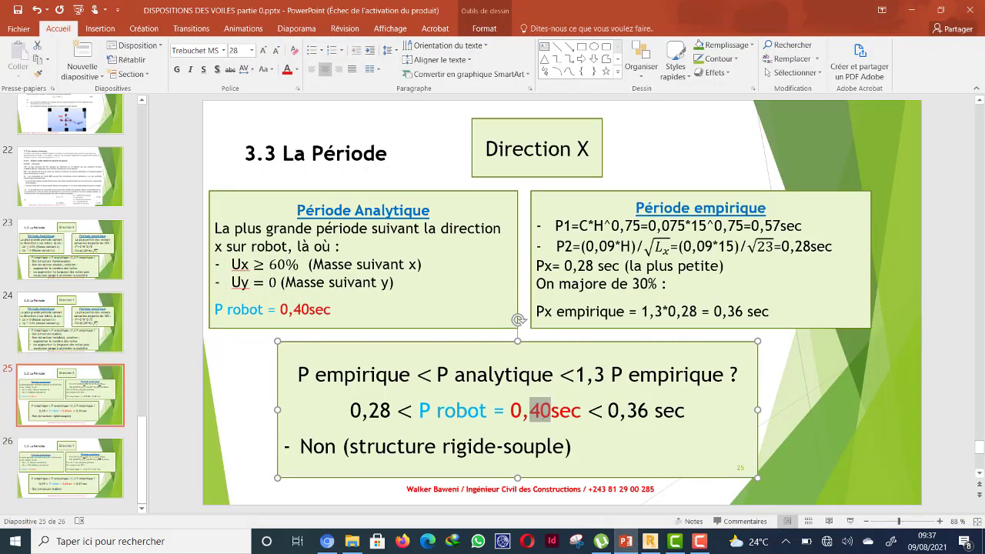
text(37)
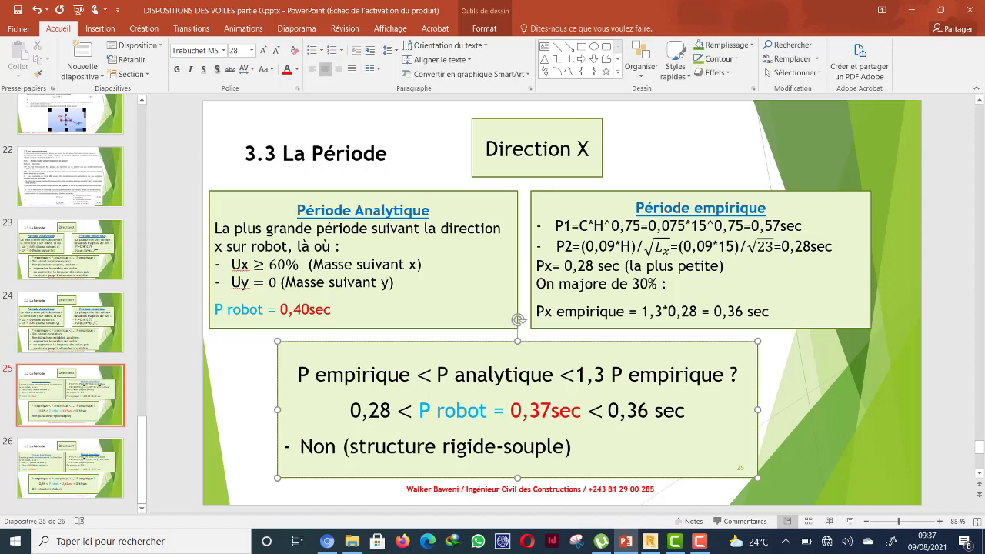
drag(293, 309, 309, 309)
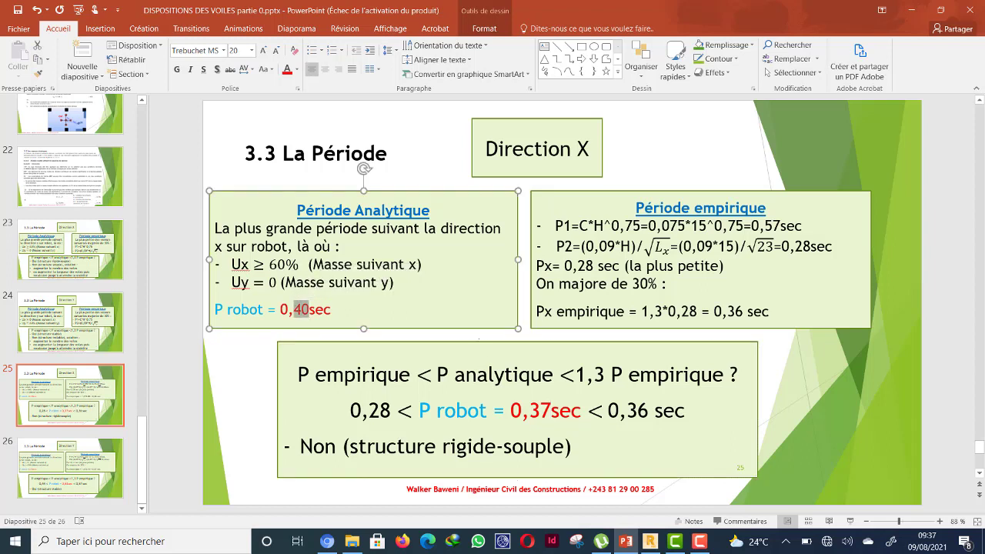
text(37)
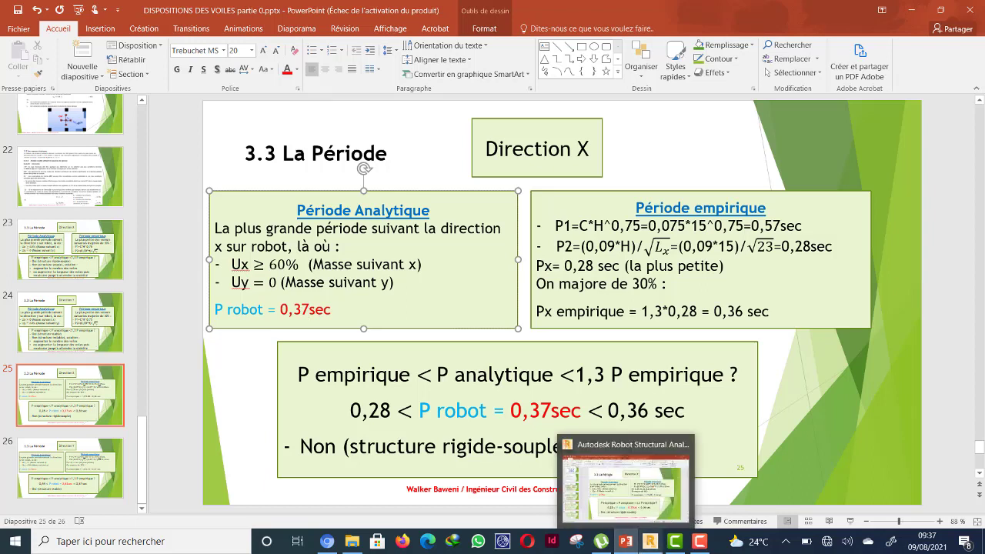
Switch back to Robot Structural Analysis, dimension the length of the corner wall at axes 1-E, and delete the dimension line.
click(650, 541)
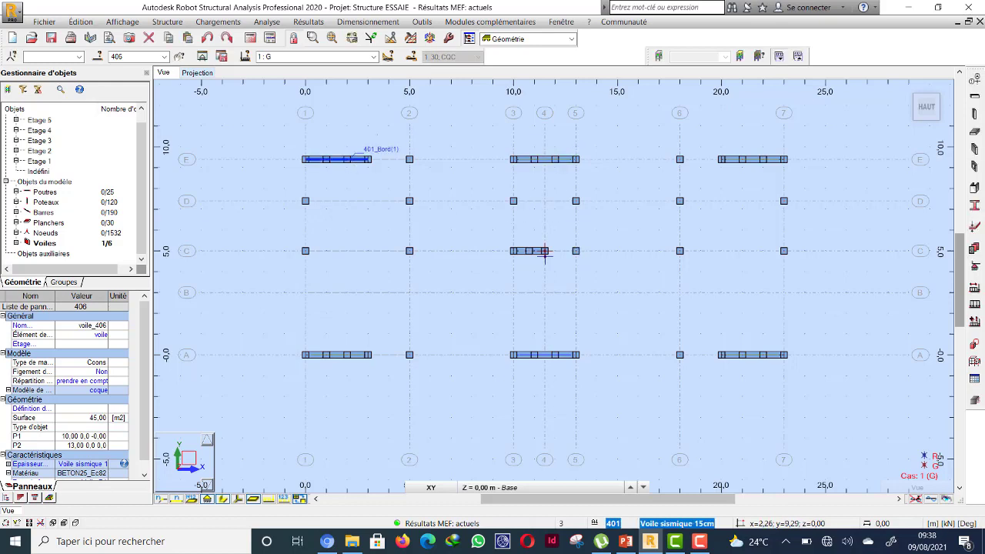
click(422, 21)
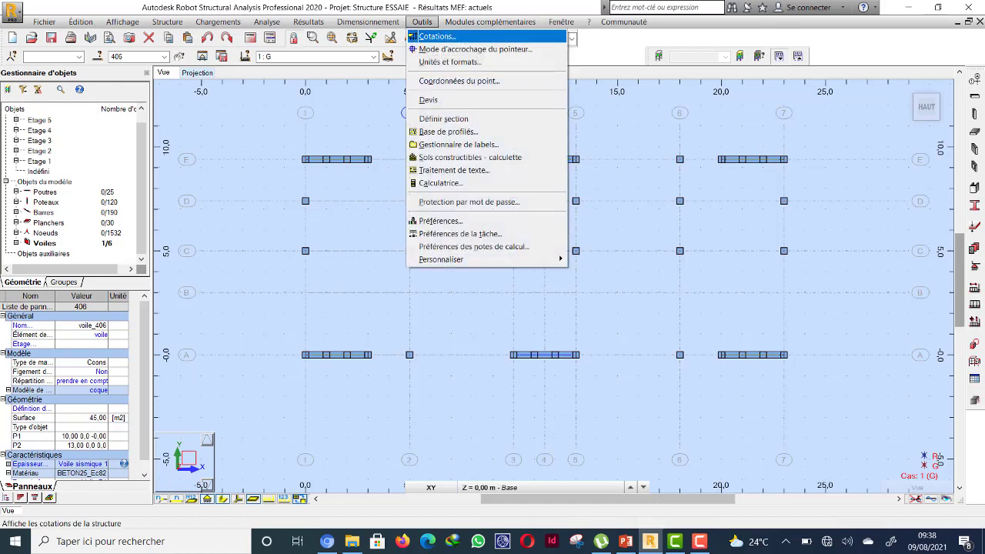
click(436, 36)
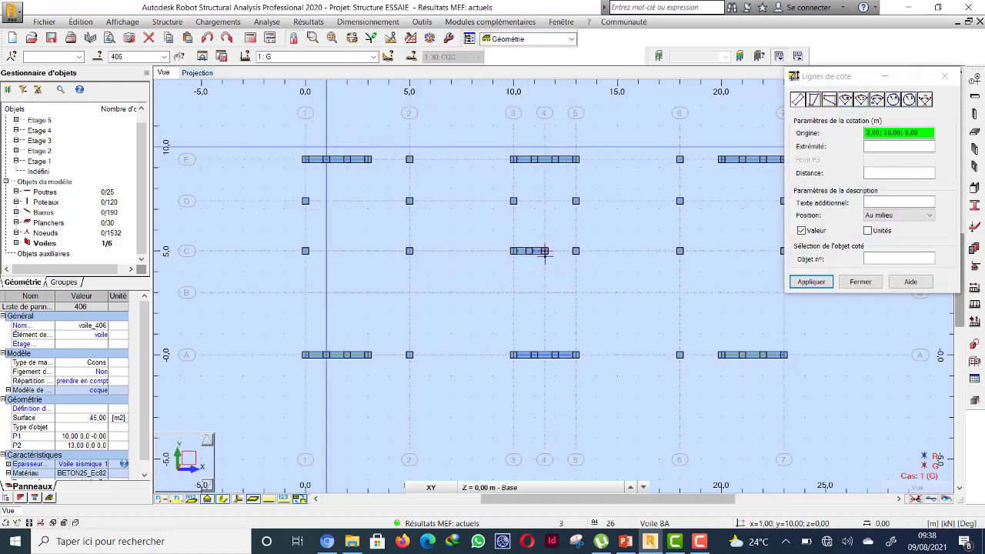
click(305, 159)
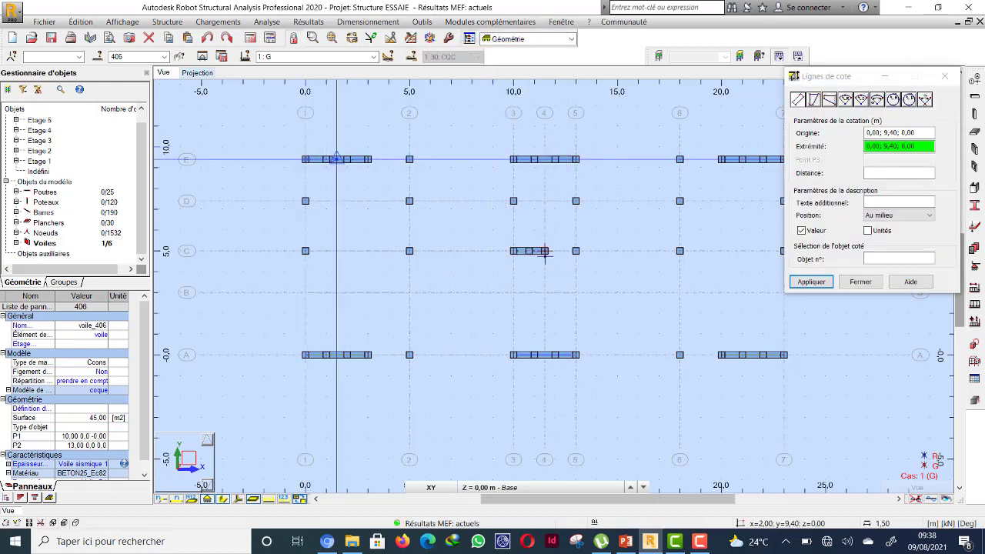
click(367, 159)
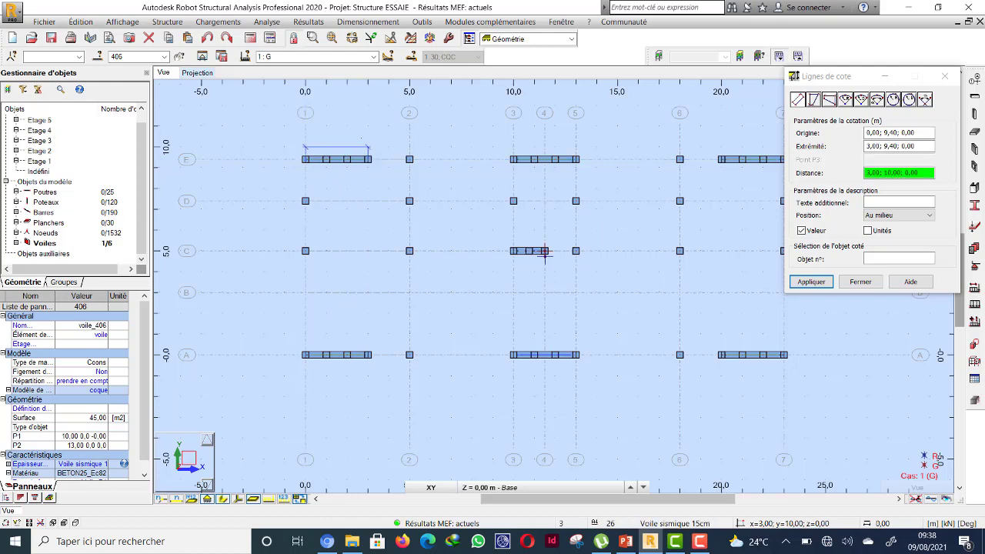
click(368, 144)
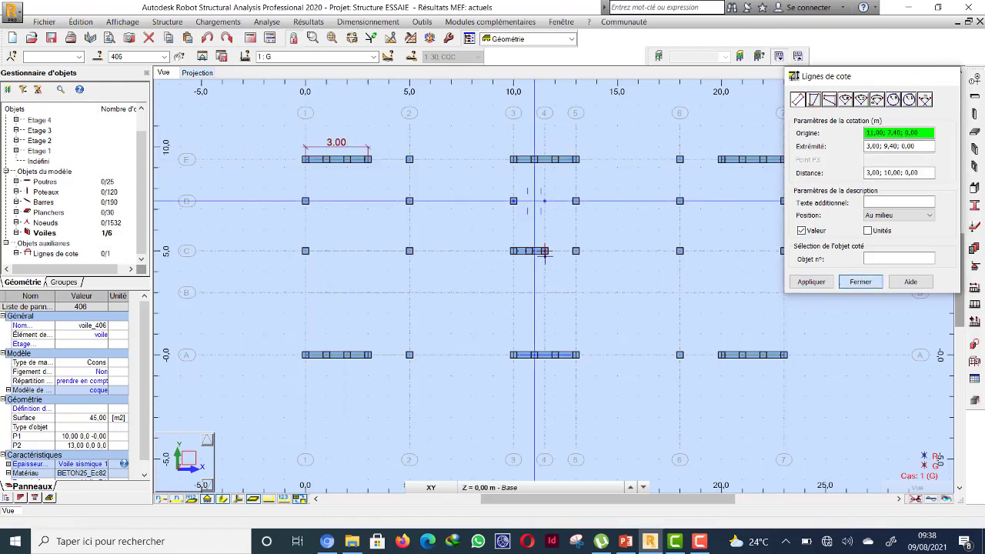
key(Escape)
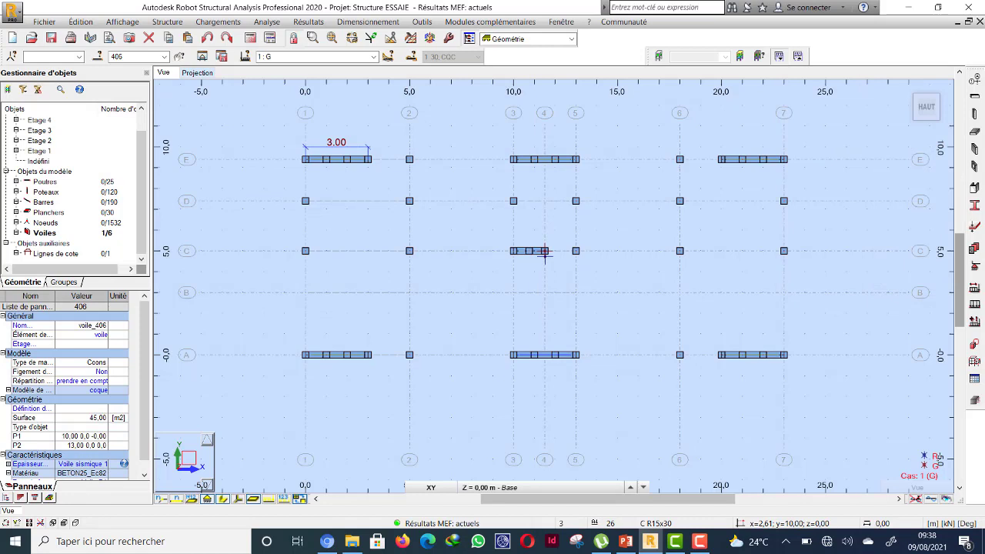
click(359, 147)
key(Delete)
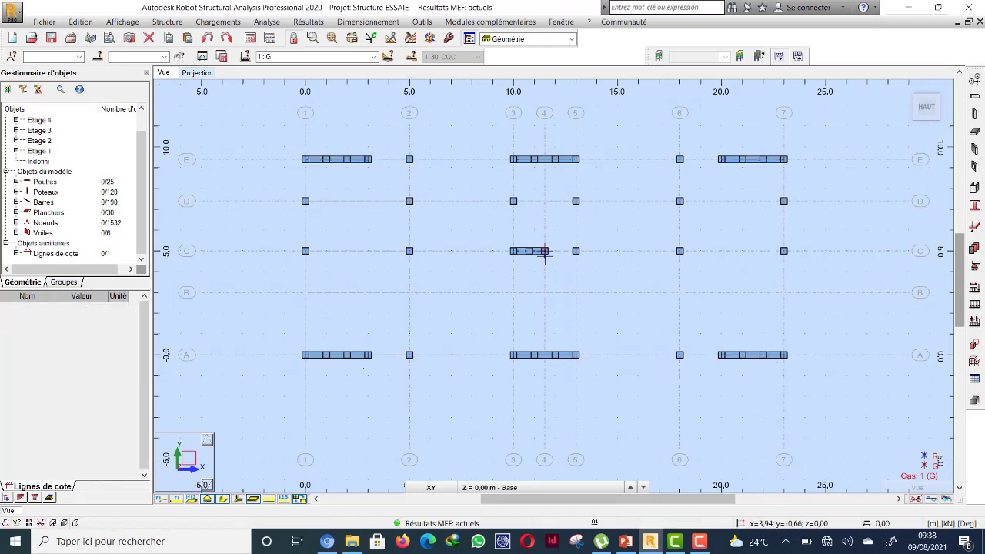
Delete the corner seismic wall on axis E that starts at axis 1.
click(358, 161)
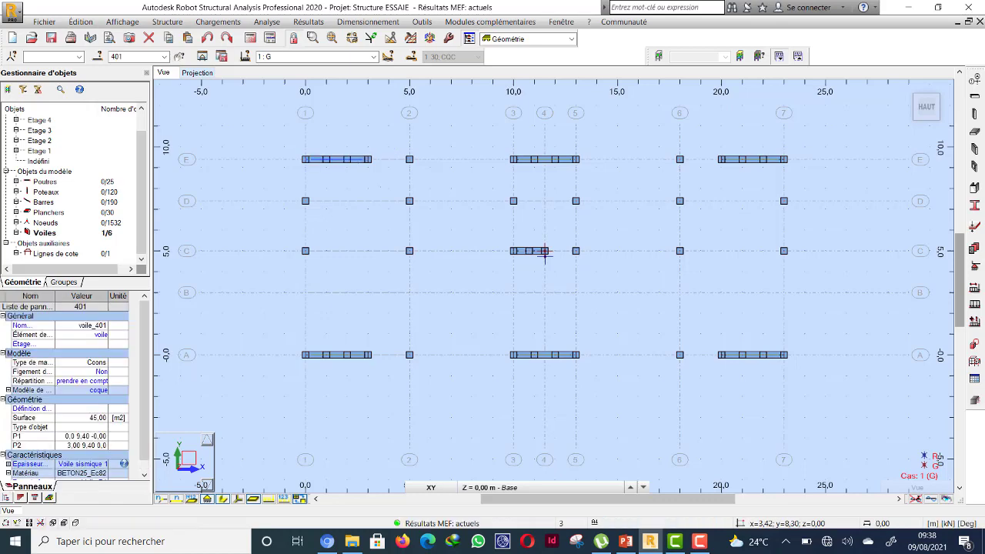
key(Delete)
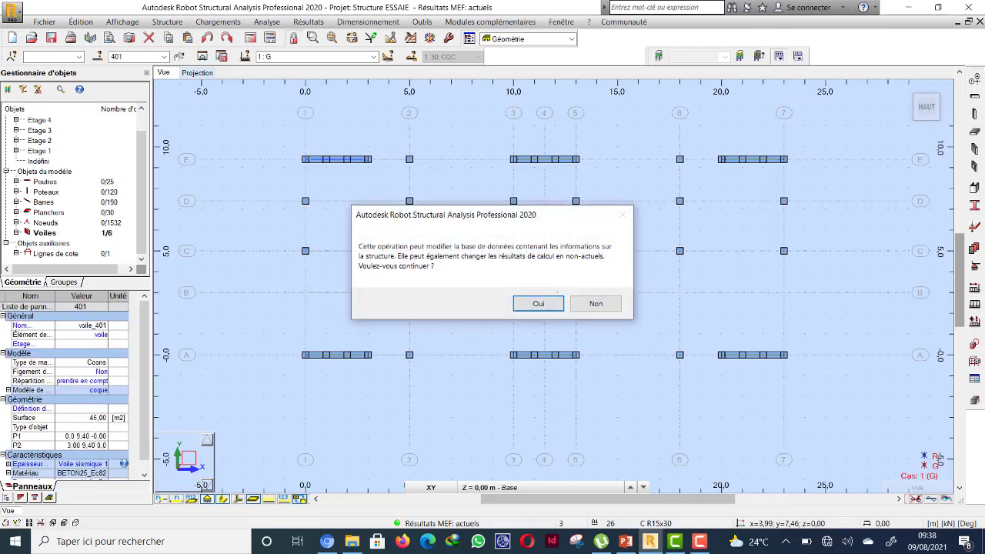
click(539, 303)
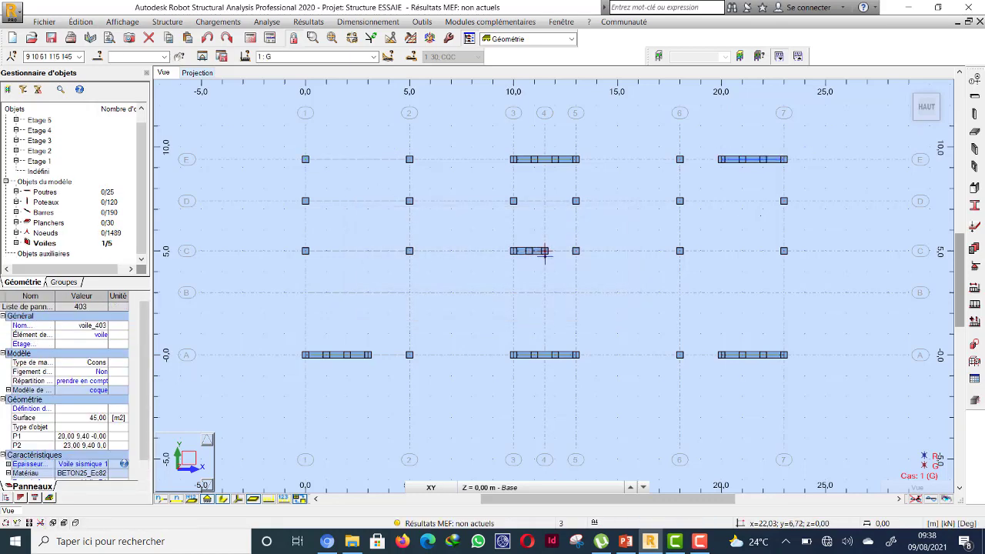
Delete the three remaining corner seismic walls: at axes 7-E, 7-A and 1-A.
key(Delete)
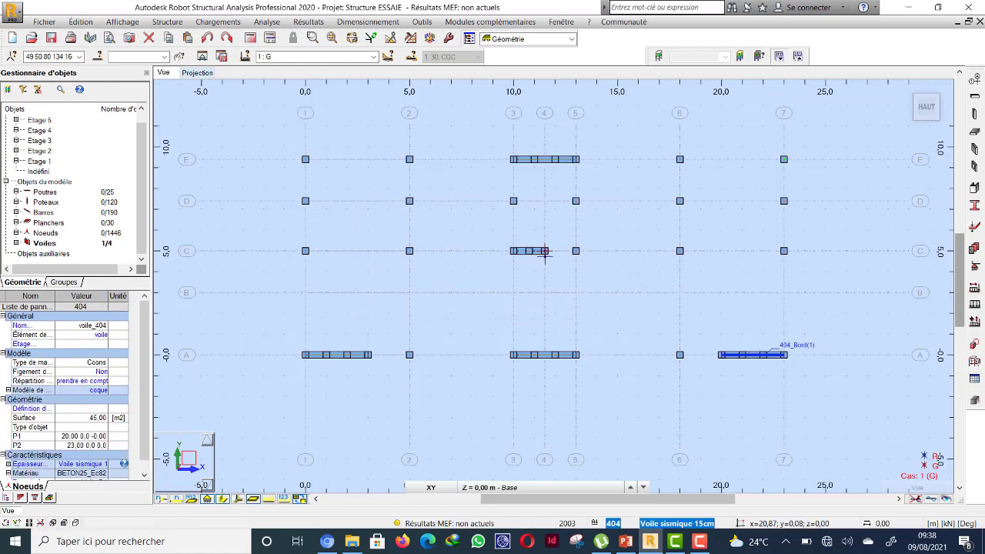
key(Escape)
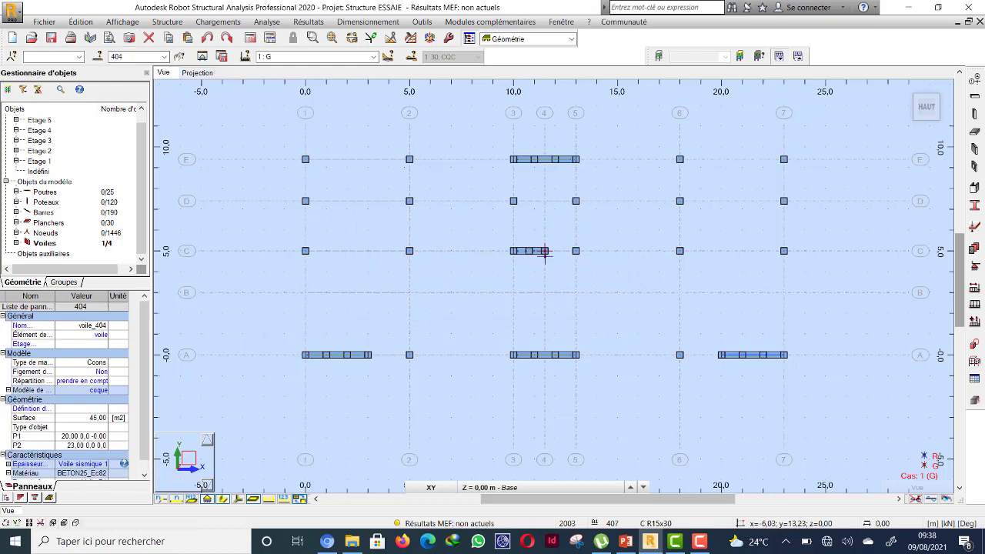
key(Delete)
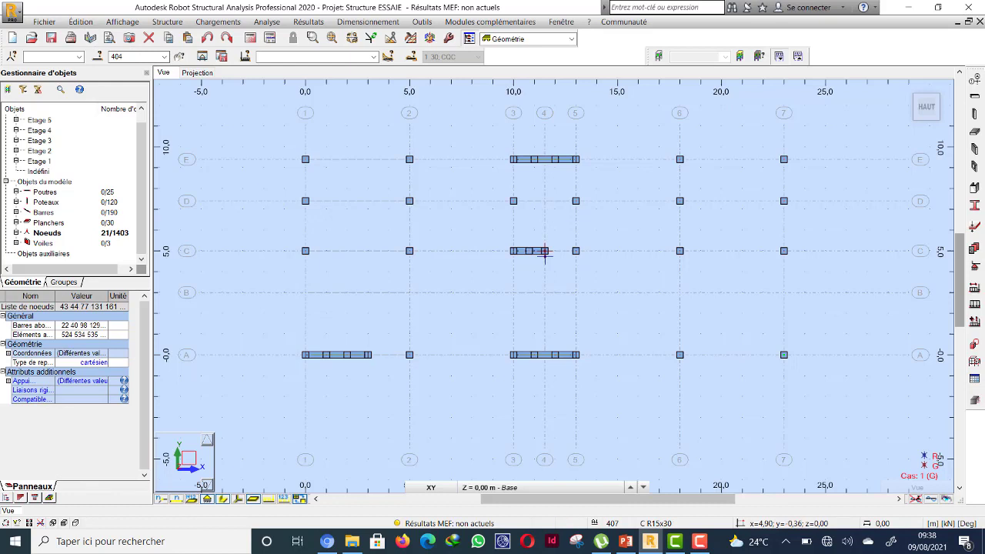
click(362, 355)
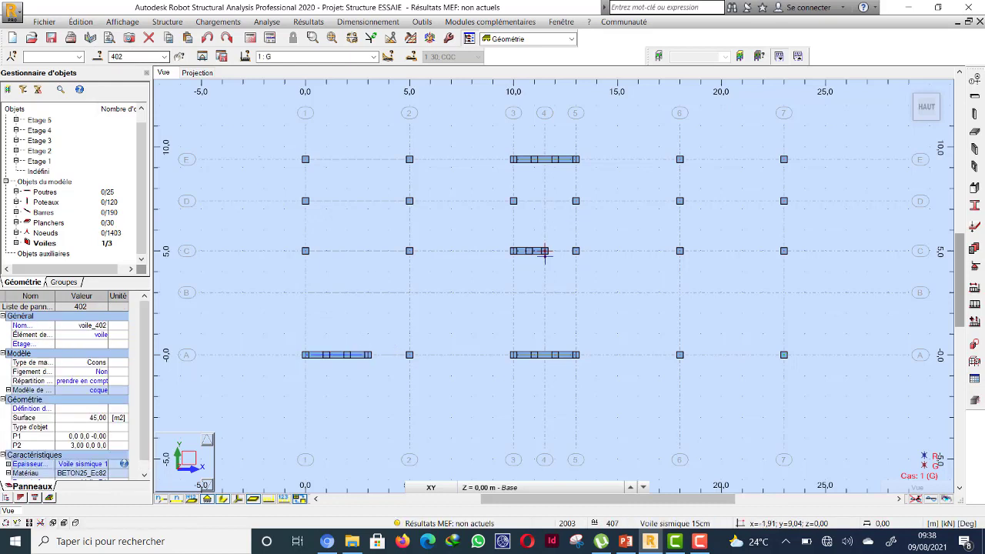
key(Delete)
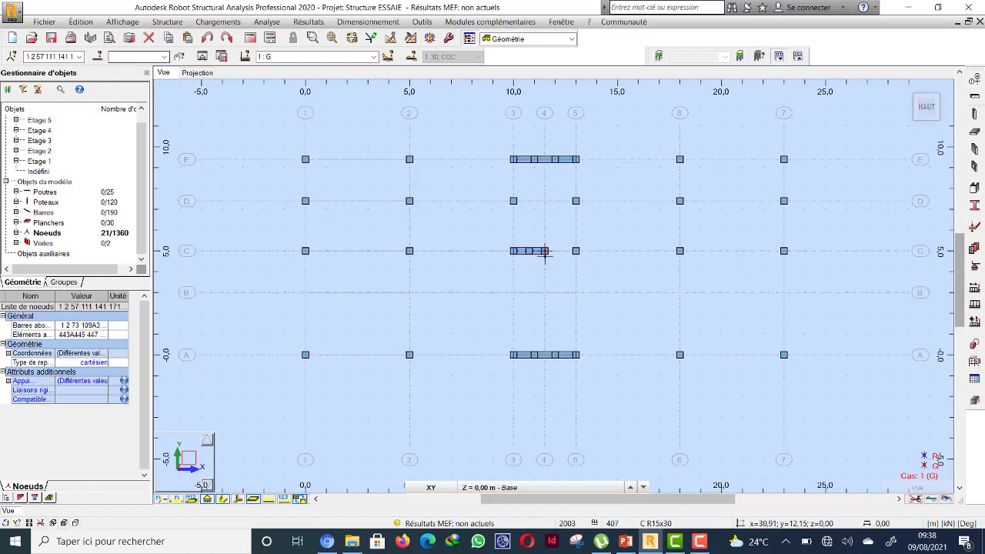
Draw a 15 m high Voile sismique 15cm wall along axis E from axis 1 (0,00; 9,40) to 3,50; 9,40.
click(975, 148)
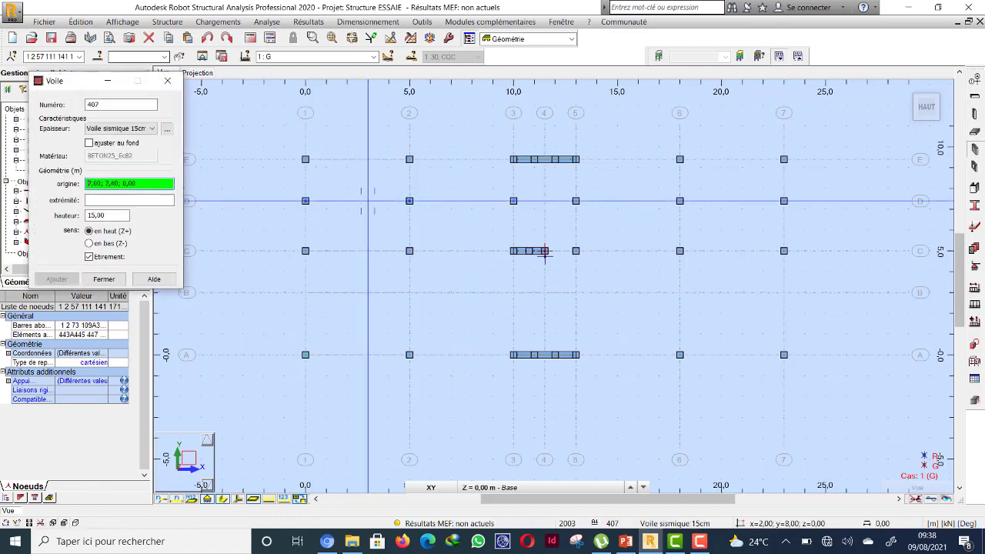
click(305, 159)
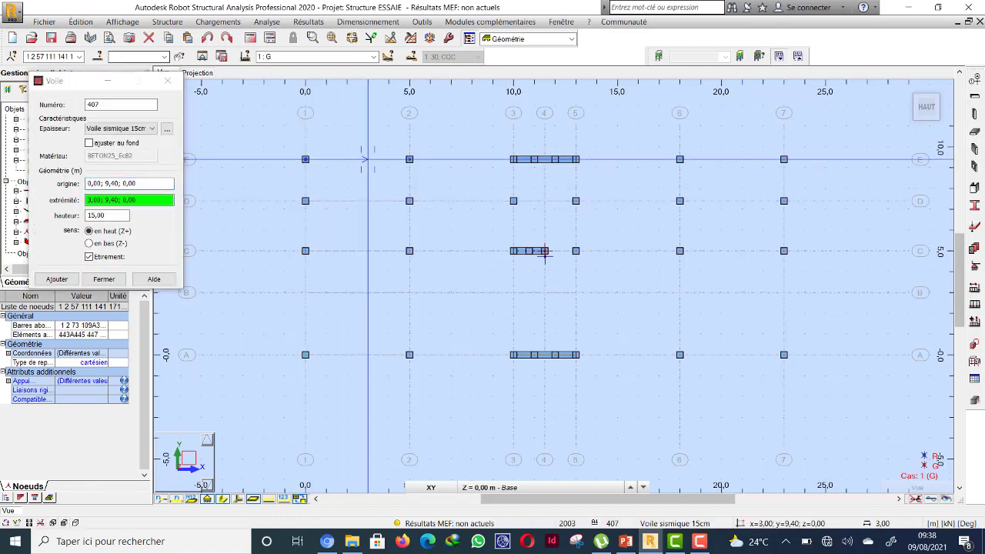
scroll(545, 251, up, 4)
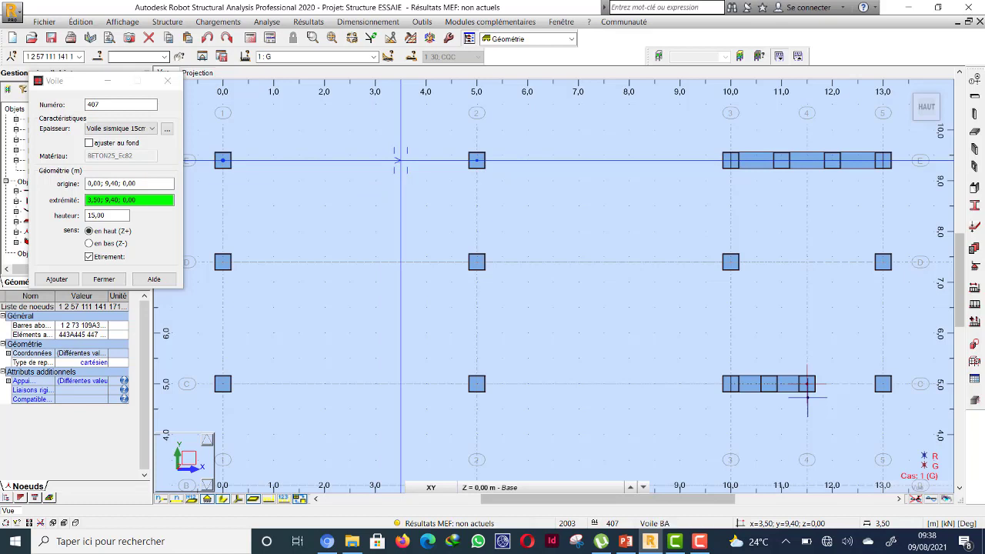
click(400, 160)
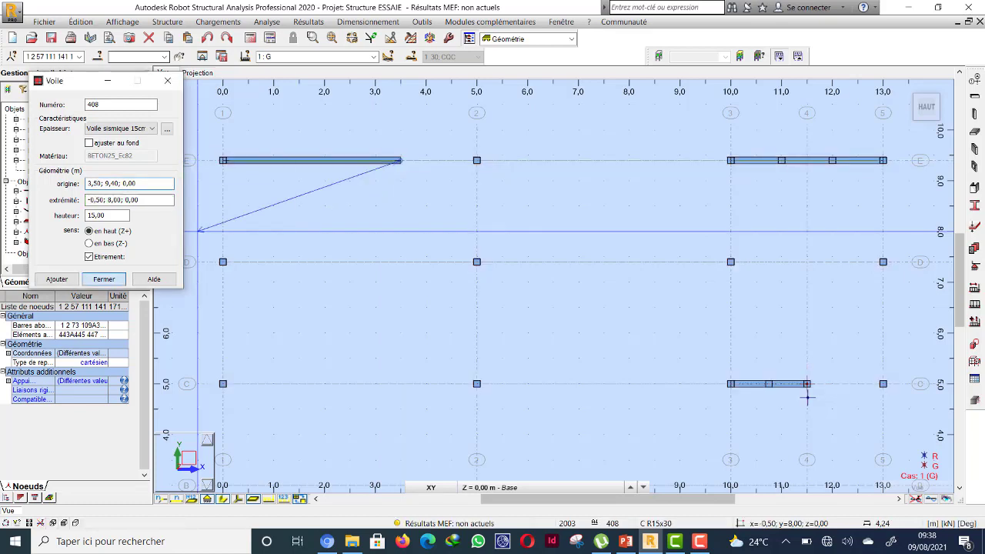
key(Escape)
Dimension the length of the new corner wall at axes 1-E and delete the dimension line.
click(422, 21)
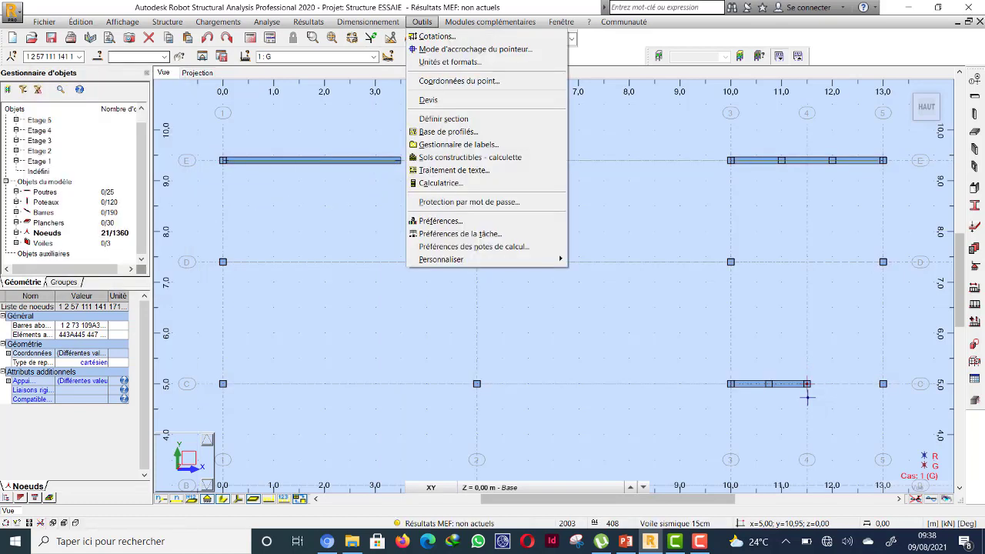
click(437, 35)
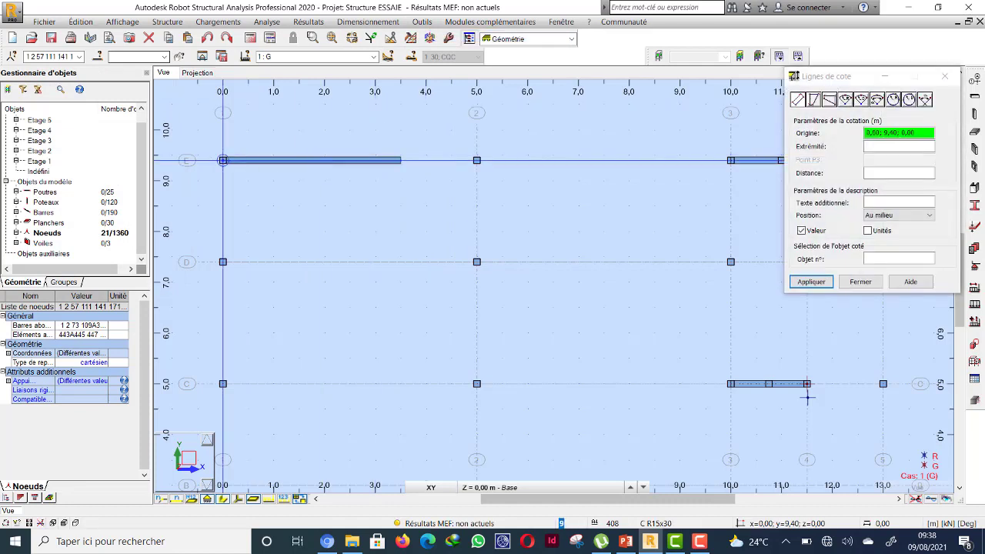
click(223, 160)
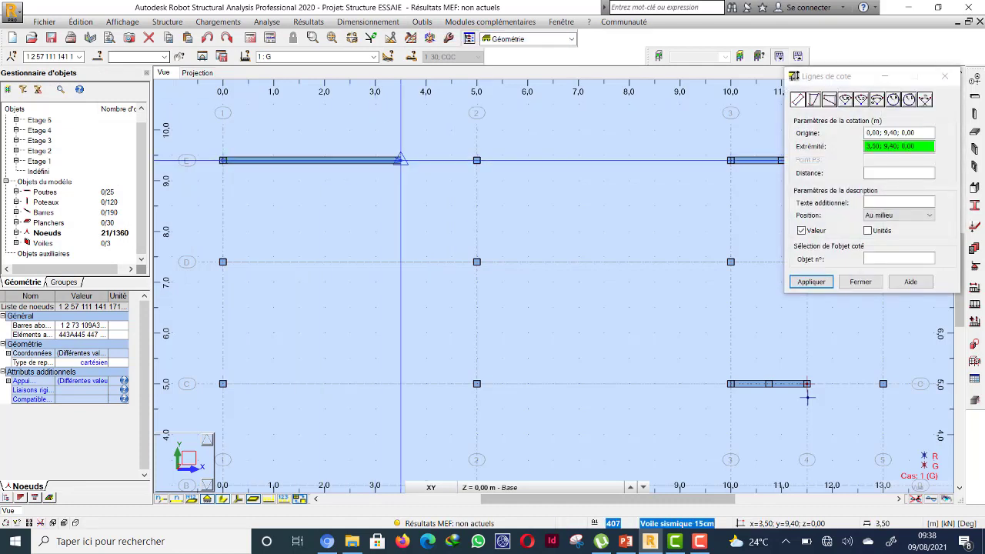
click(400, 160)
click(375, 129)
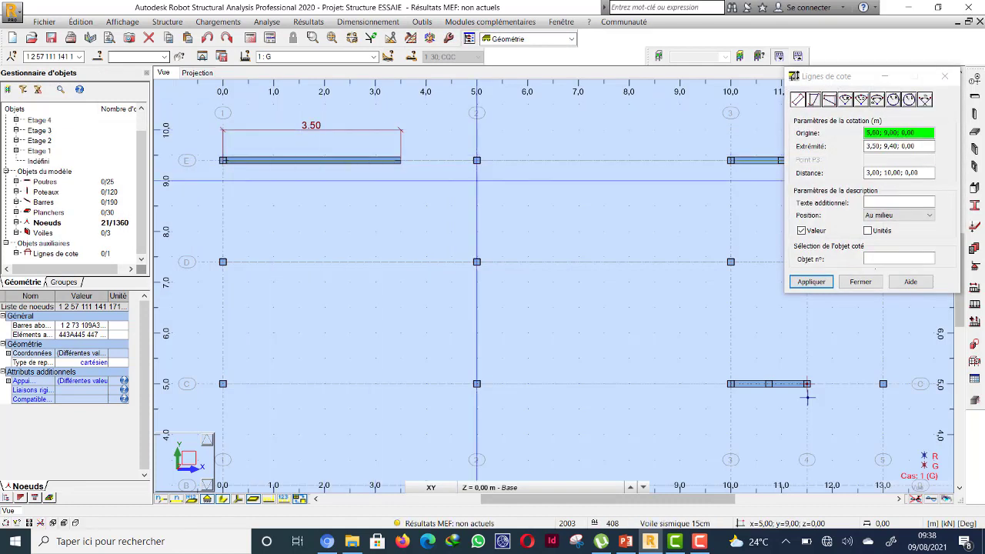
click(860, 282)
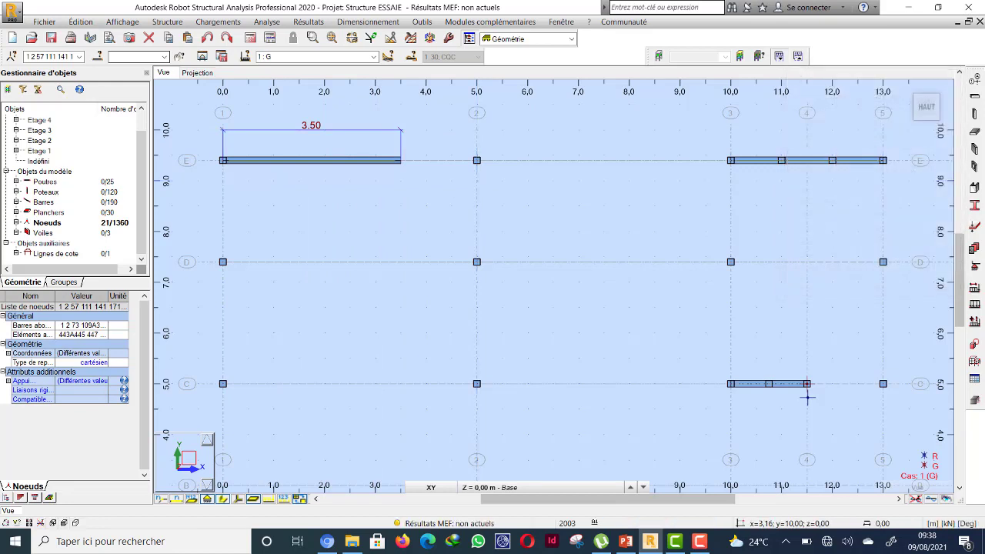
key(Delete)
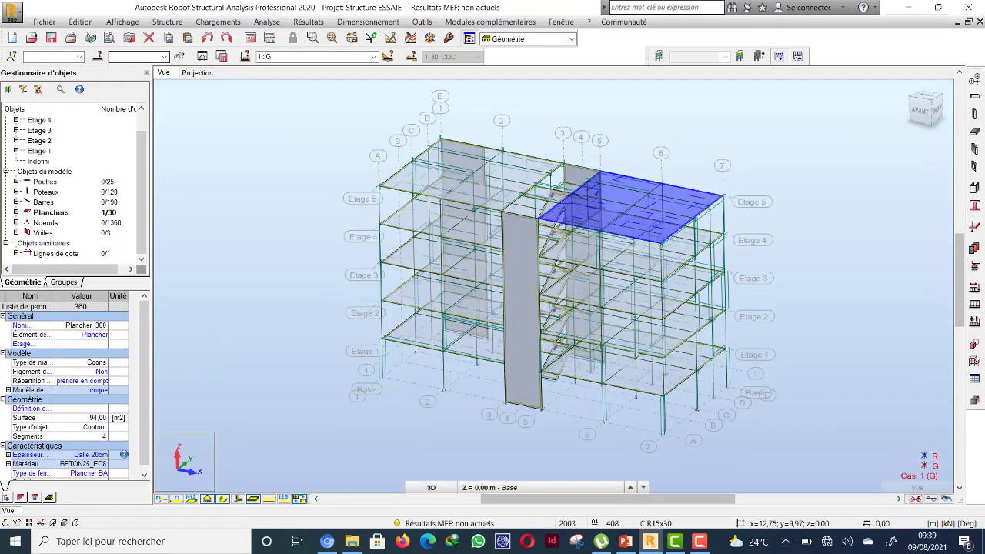
Apply an Encastrement linear support to the base edge of the new corner wall at axes 1-E in the 3D view.
right_click(655, 105)
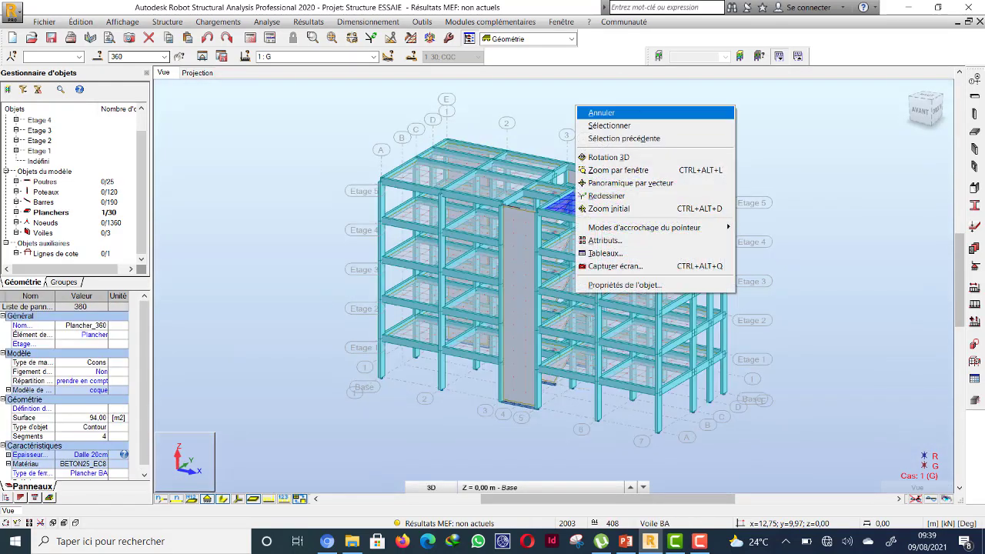
click(680, 127)
click(680, 131)
scroll(622, 178, down, 4)
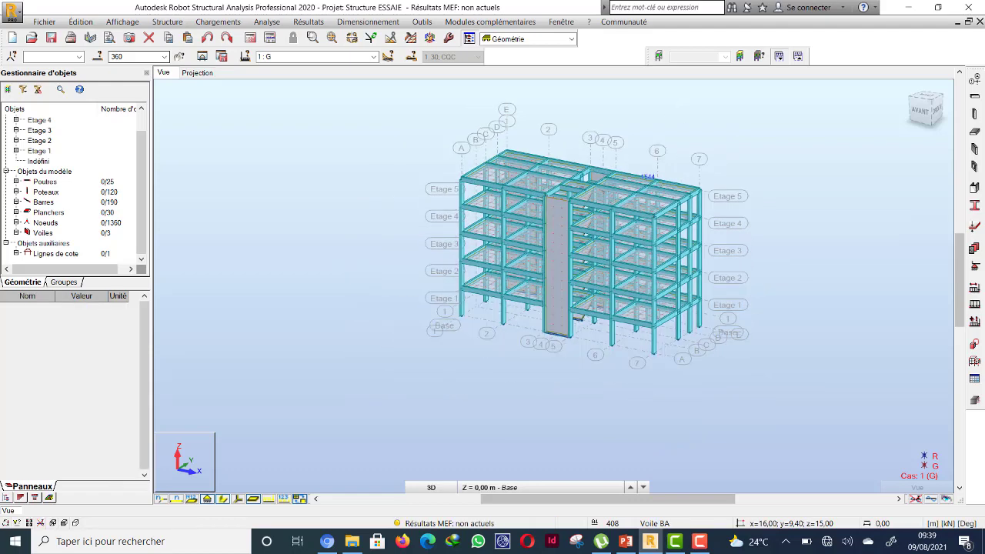
right_click(328, 204)
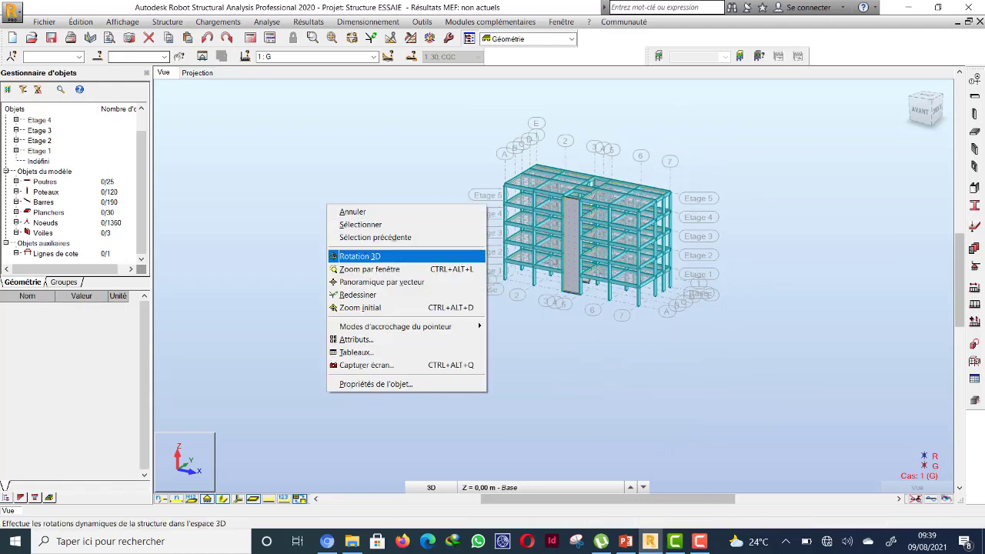
click(360, 256)
drag(360, 256, 585, 273)
scroll(616, 316, up, 5)
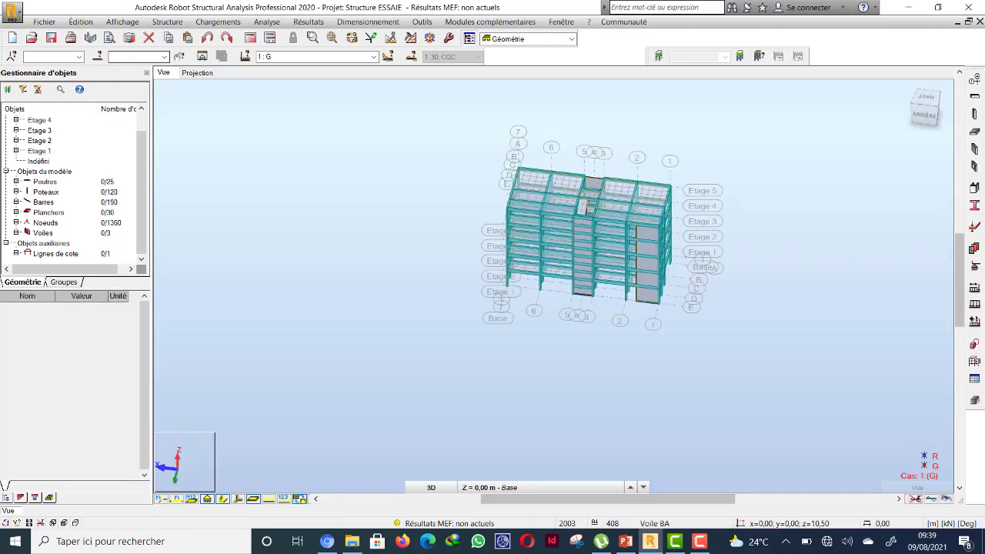
right_click(607, 321)
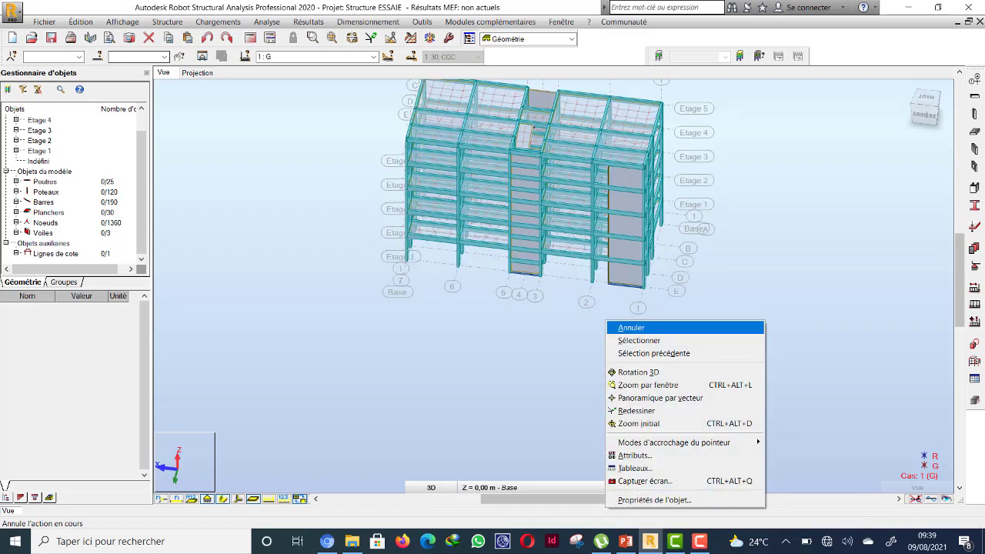
click(638, 340)
scroll(616, 293, up, 5)
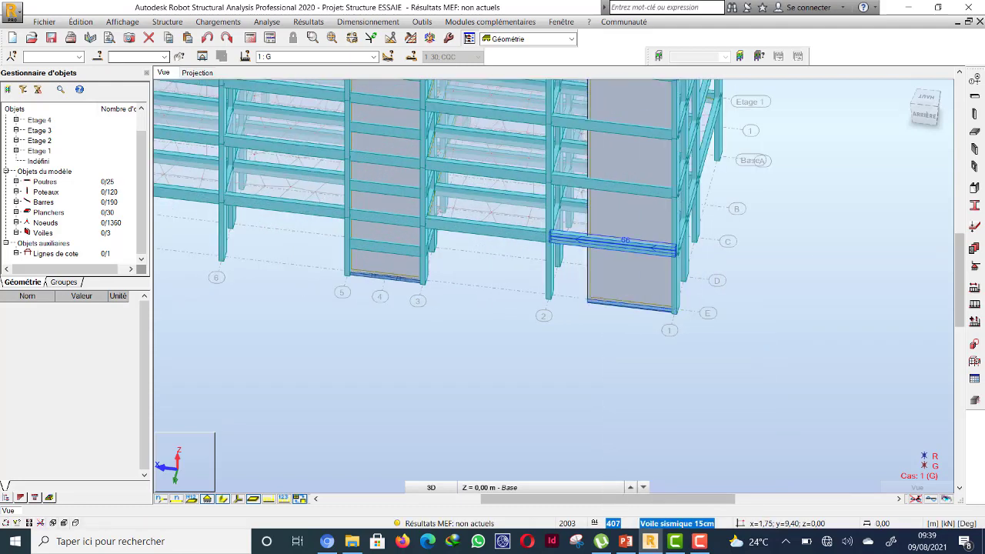
click(974, 266)
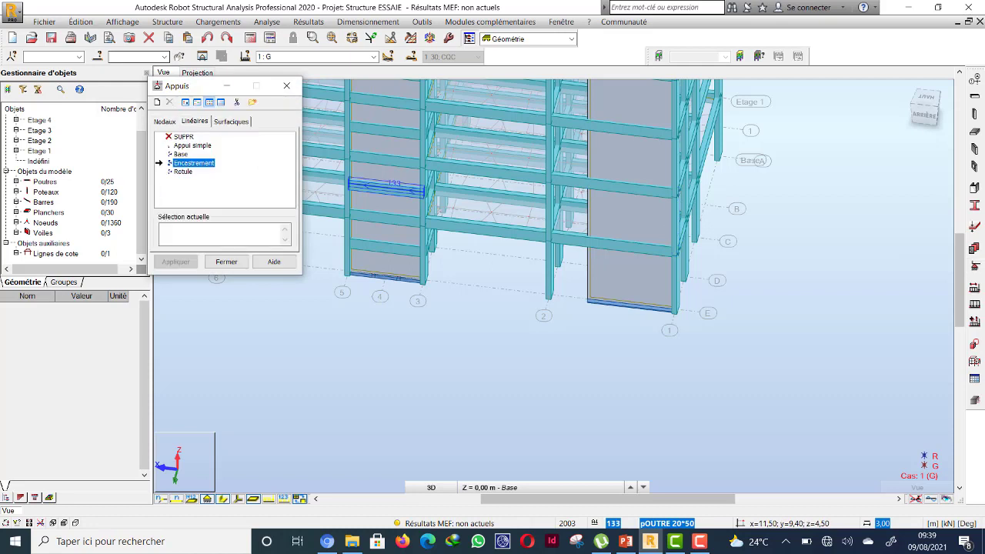
click(220, 234)
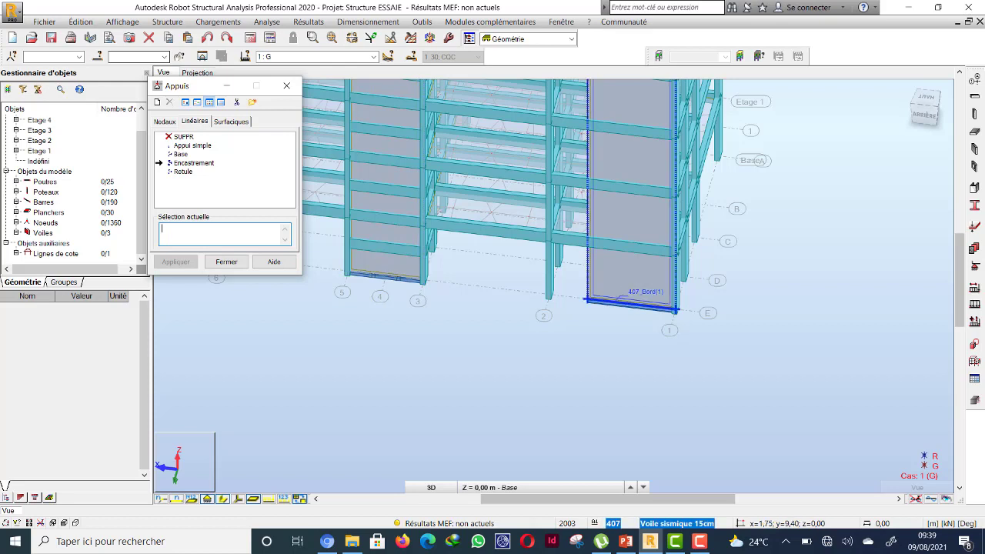
click(618, 303)
click(444, 261)
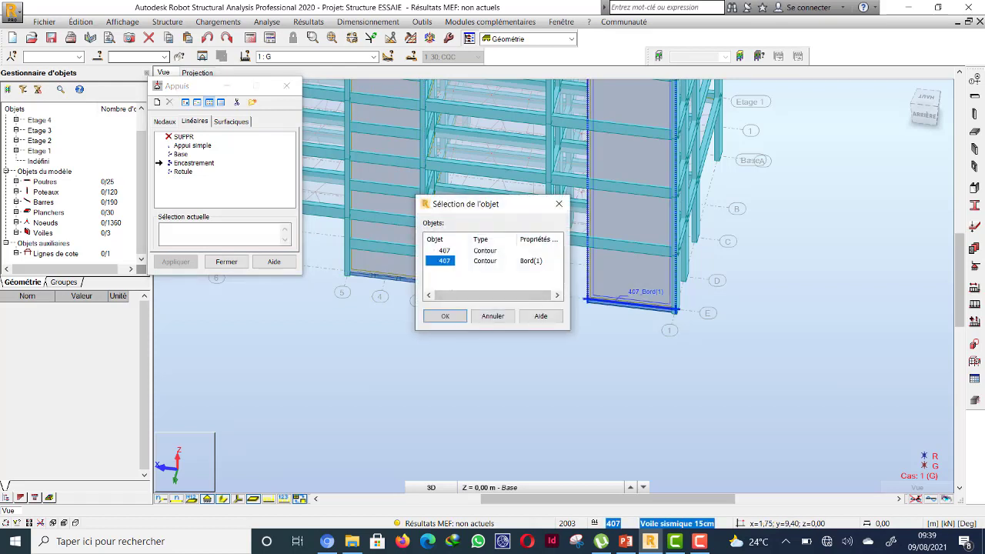
click(445, 315)
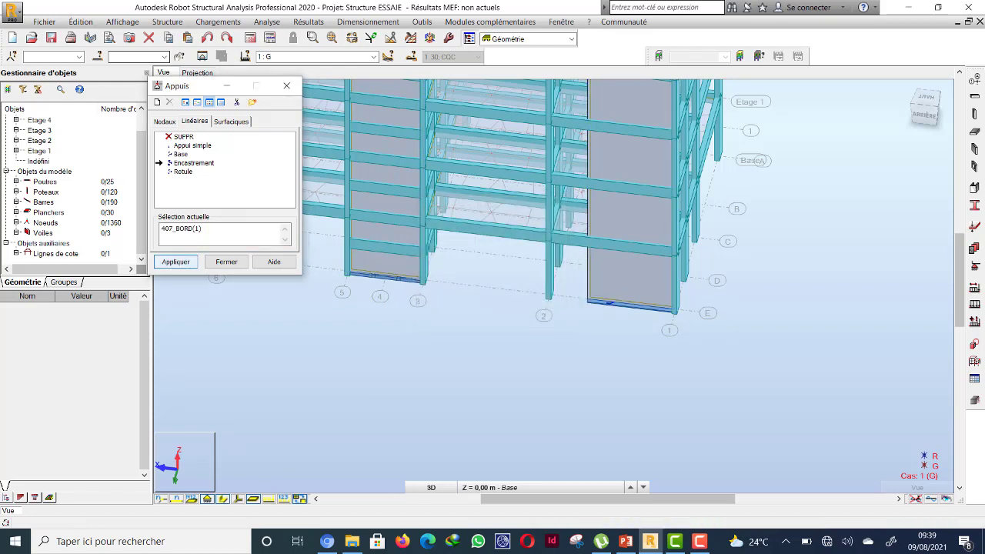
click(176, 262)
click(227, 262)
scroll(604, 328, up, 3)
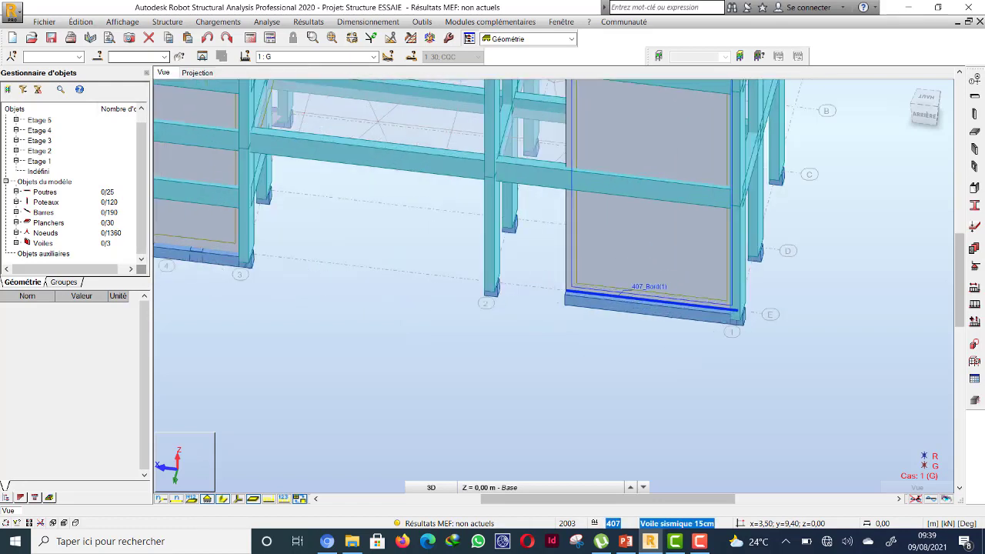
scroll(573, 347, down, 4)
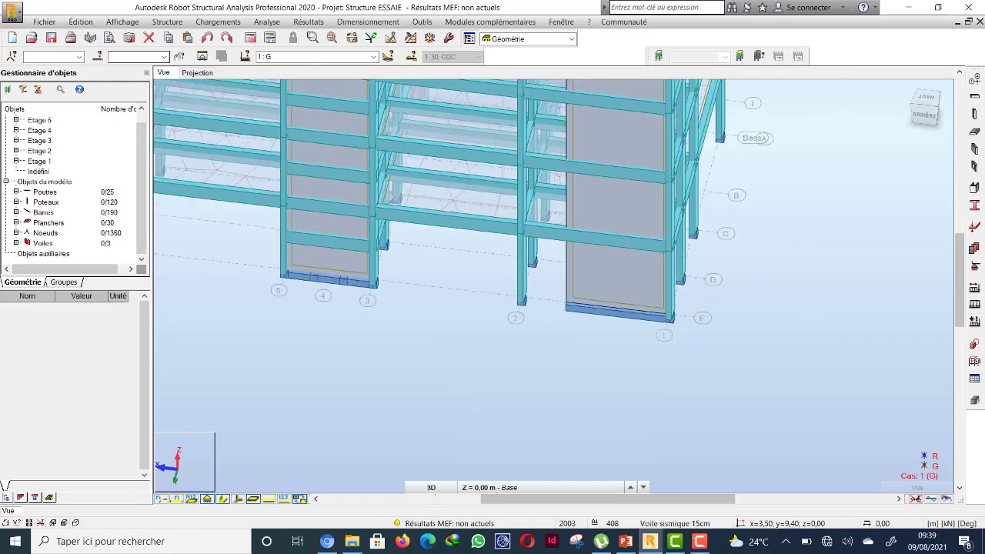
In the XY plan at the base, copy the new corner wall from axis E to axis A with translation vector 0,00; -9,40; 0,00.
click(431, 487)
click(431, 458)
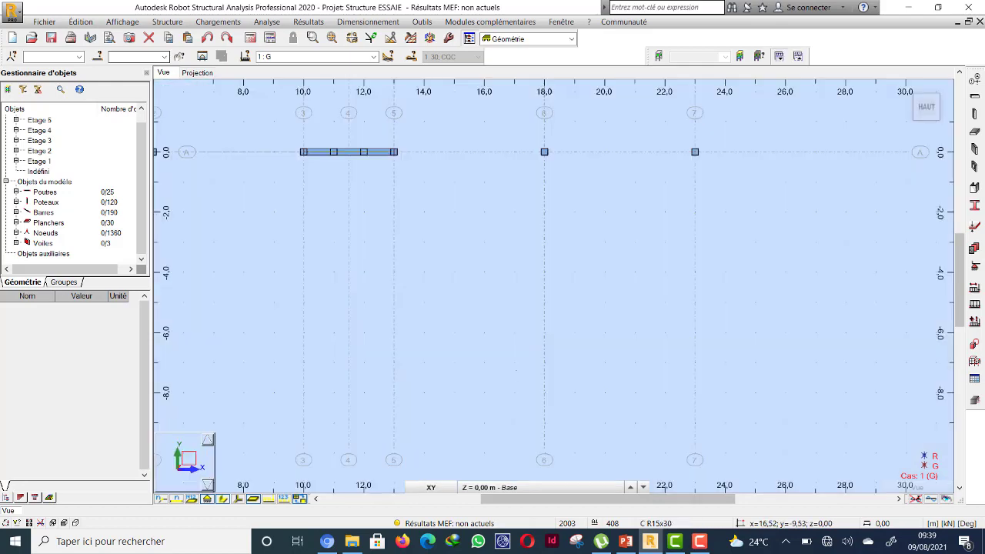
scroll(451, 215, down, 5)
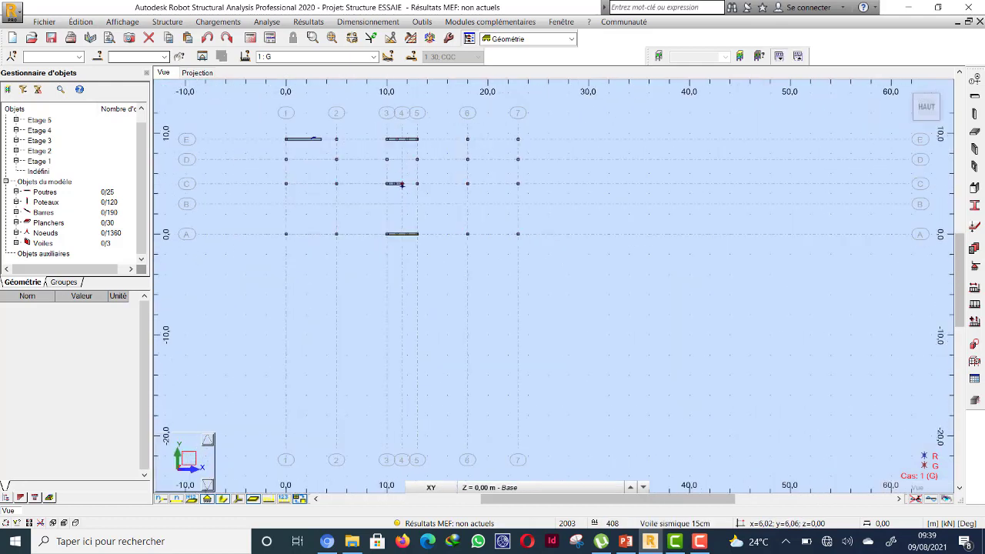
scroll(451, 215, up, 1)
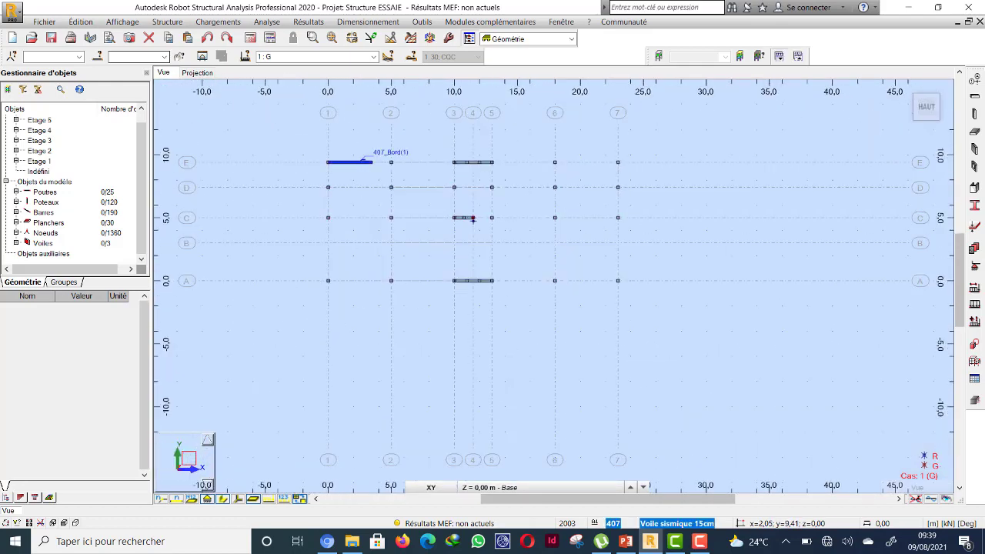
click(353, 162)
scroll(353, 162, up, 1)
click(81, 21)
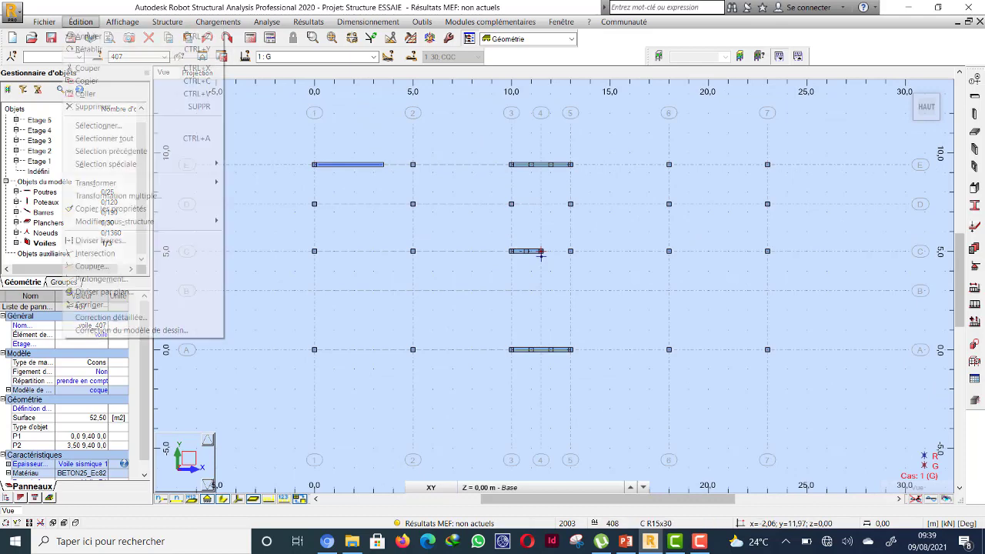
mouse_move(95, 182)
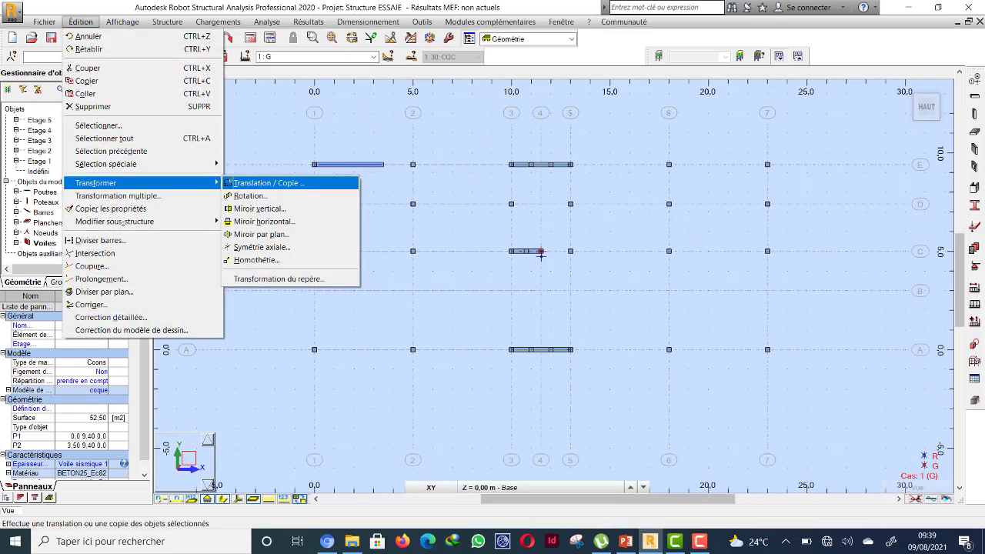
click(269, 183)
click(314, 165)
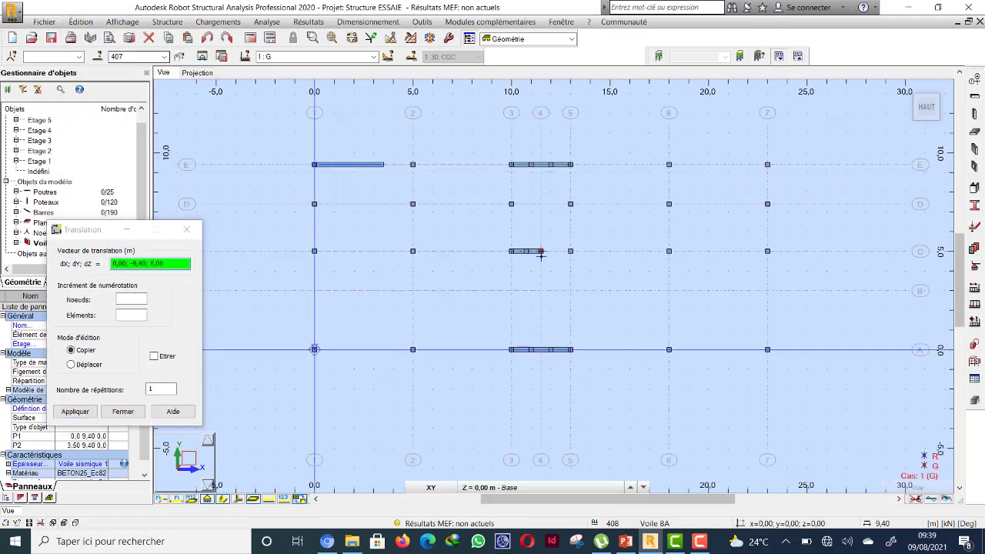
click(315, 349)
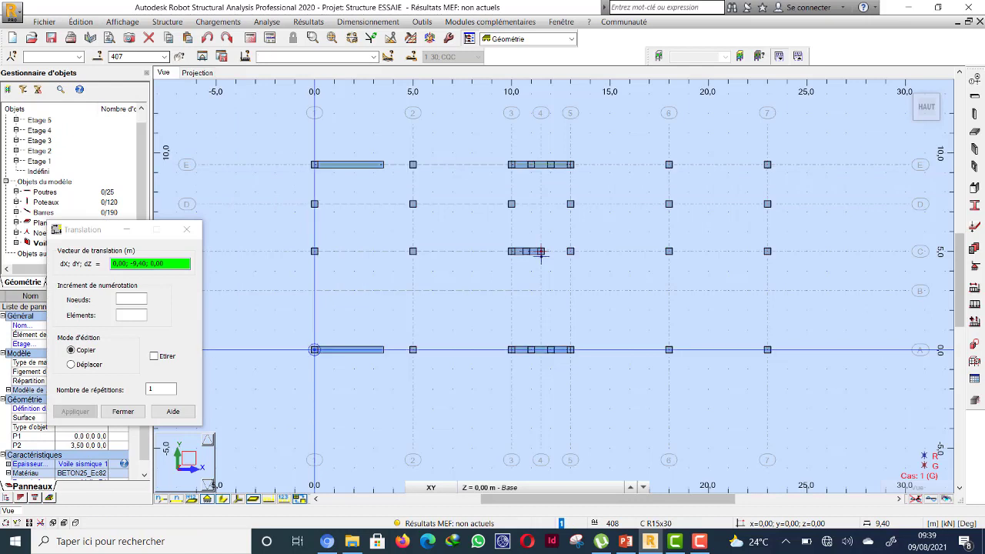
Copy the axis A corner wall to axis 7 by 19,50; 0,00; 0,00, and copy that wall to axis E by 0,00; 9,40; 0,00.
click(383, 349)
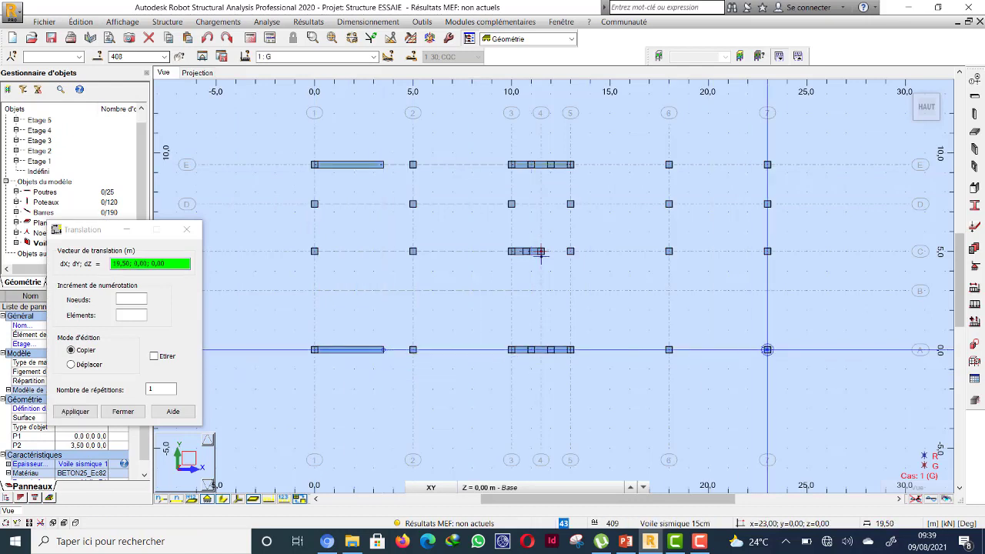
click(767, 349)
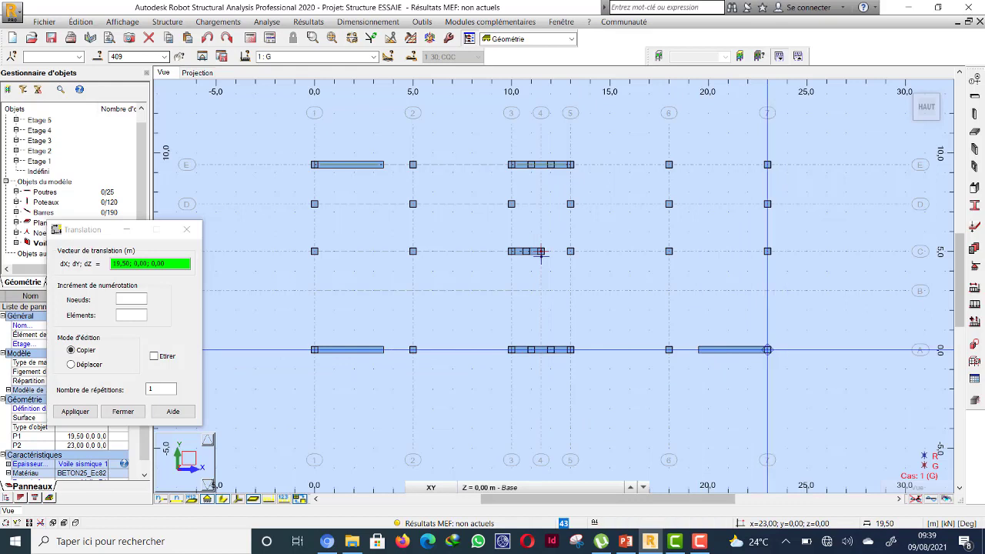
click(768, 350)
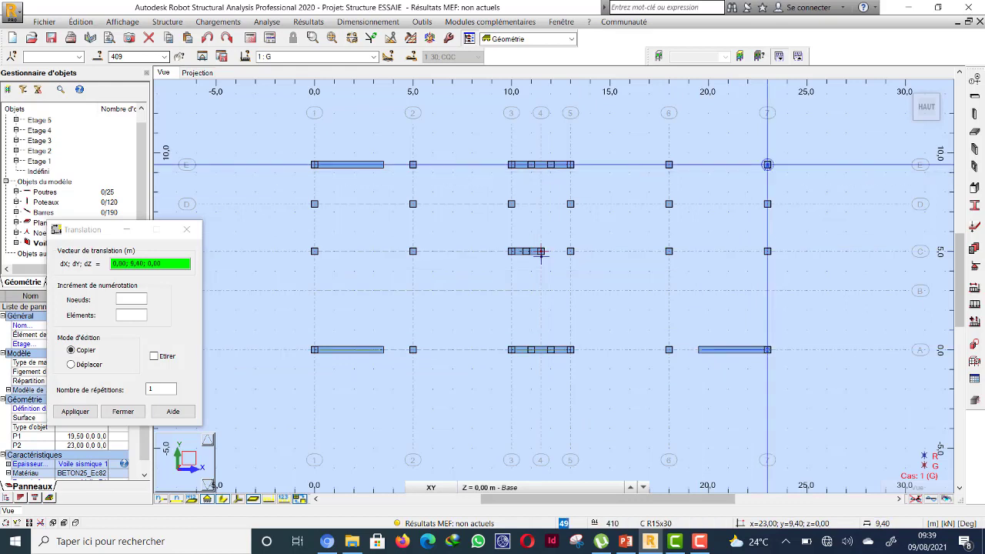
click(767, 165)
key(Escape)
key(Escape)
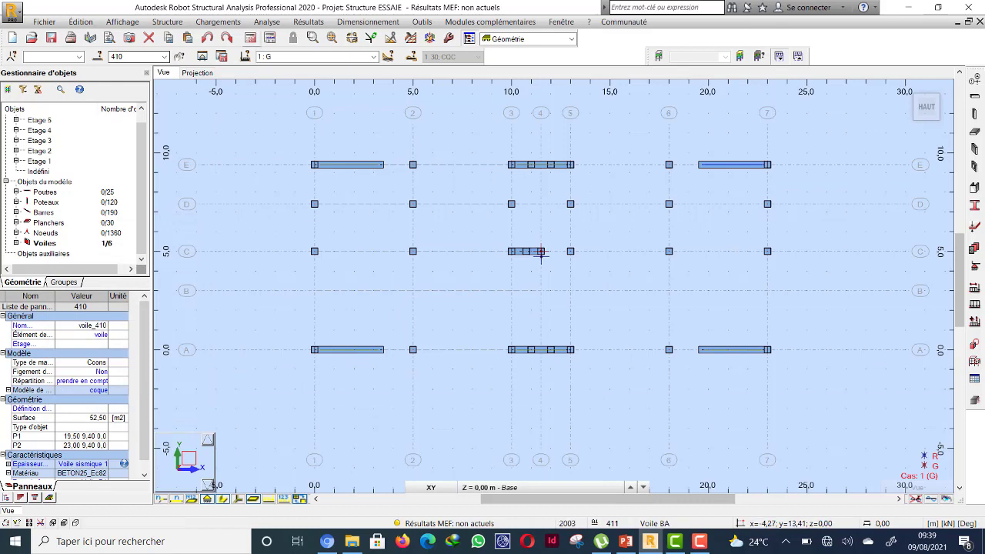
Recalculate the structure and show the Modes propres results table to read the modal periods and masses.
click(250, 38)
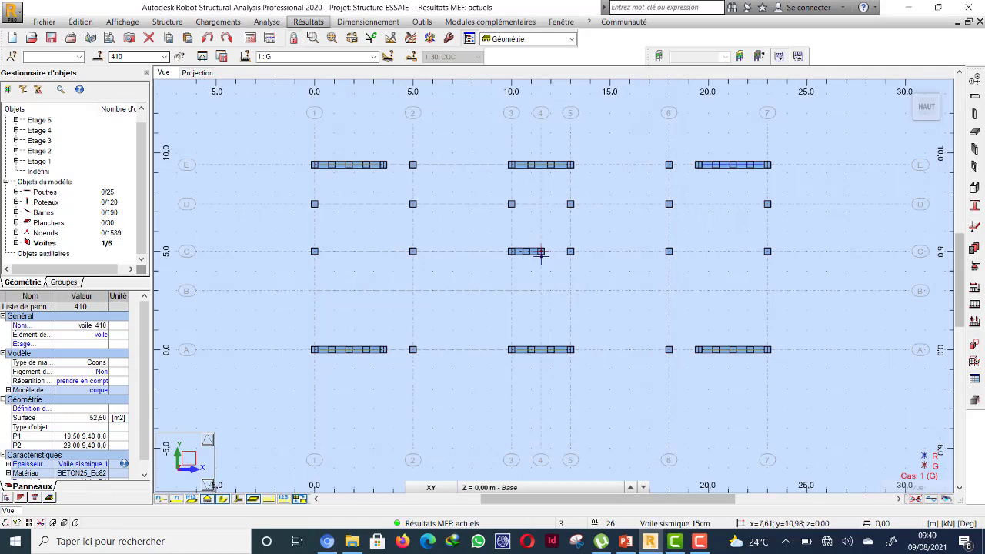
click(309, 22)
mouse_move(323, 284)
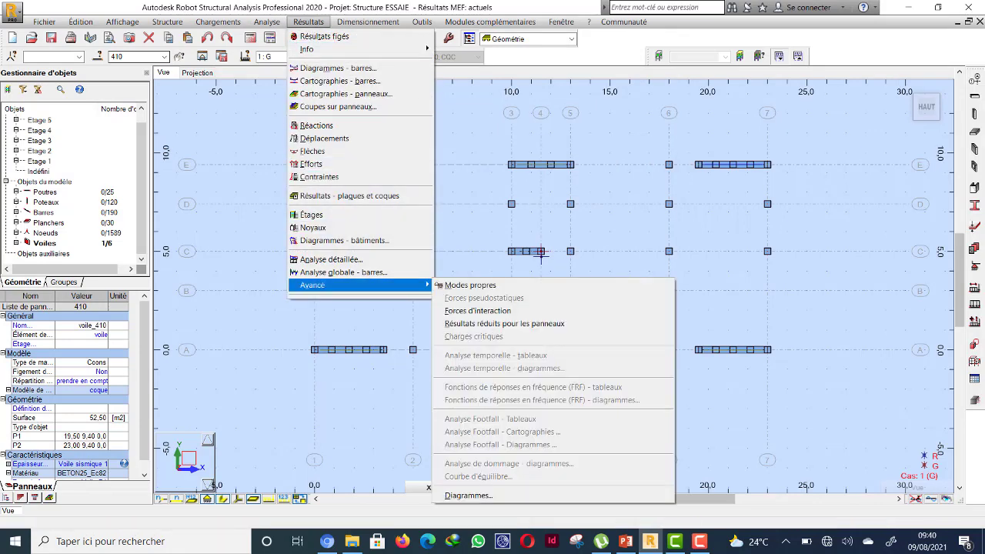
click(466, 286)
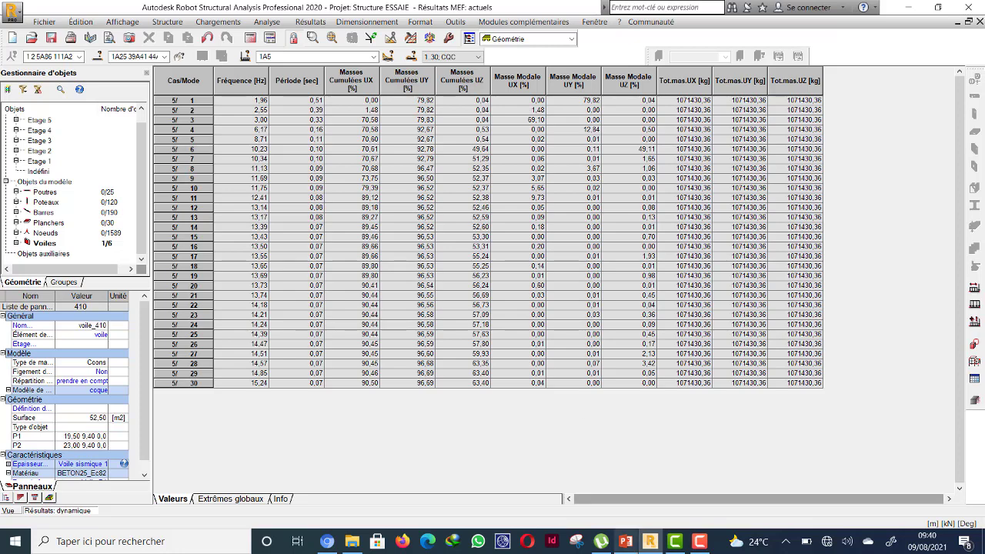
Switch to the PowerPoint presentation and set P robot to 0,33sec in the analytical period and comparison boxes of the Direction X slide.
click(625, 541)
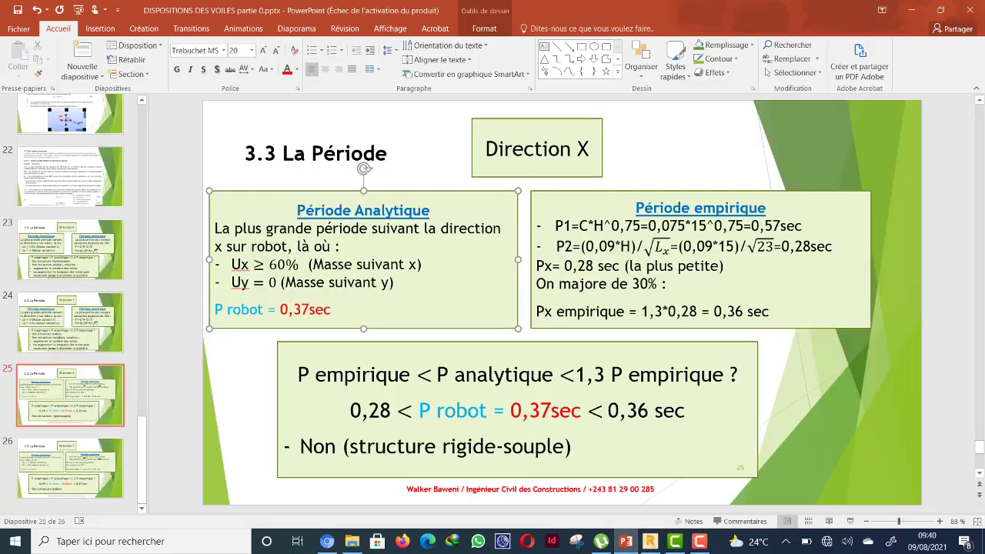
key(BackSpace)
text(3)
click(550, 410)
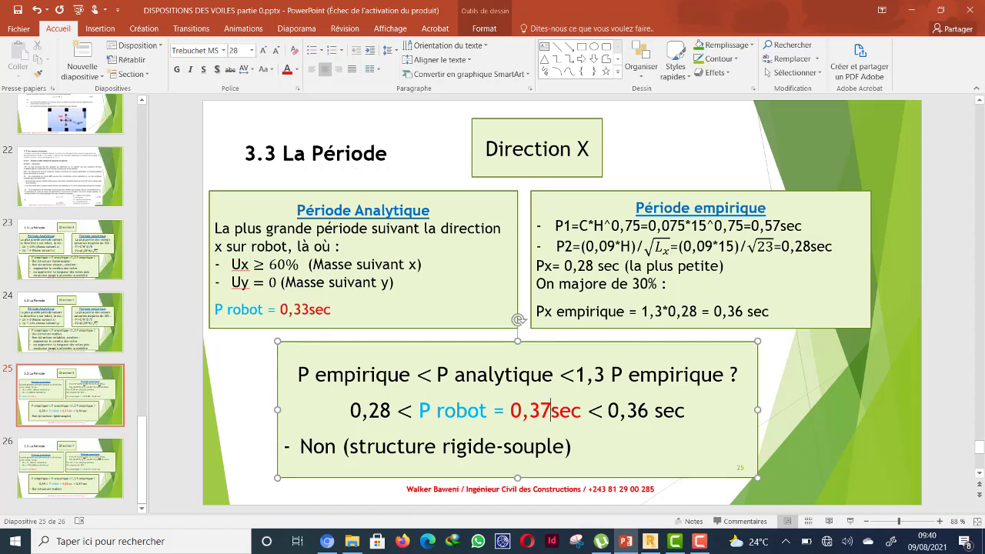
key(BackSpace)
text(3)
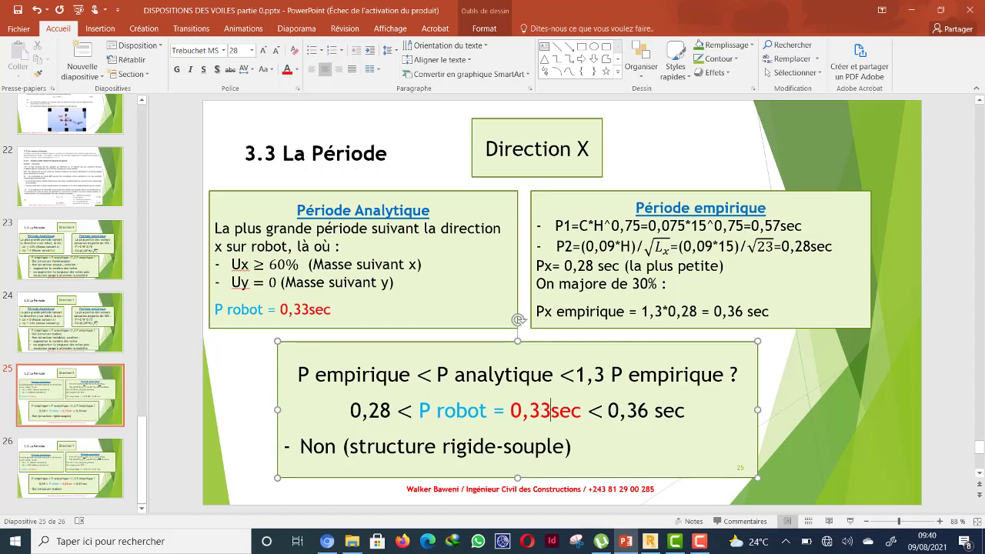